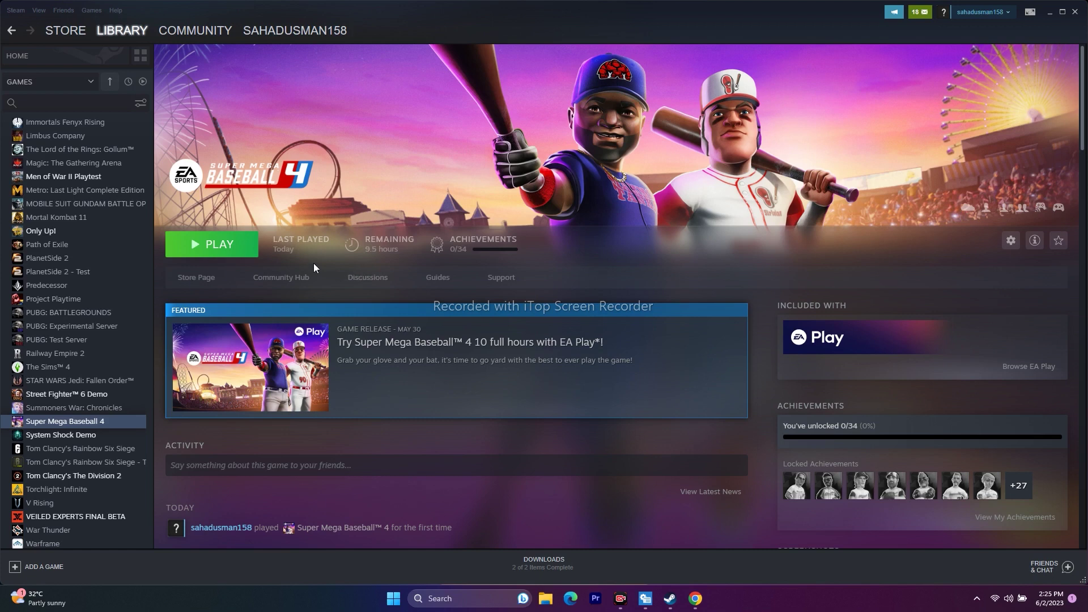
Search the Steam store for "base" and view the Super Mega Baseball 4 store page.
{"action": "left_click", "coordinate": [73, 35]}
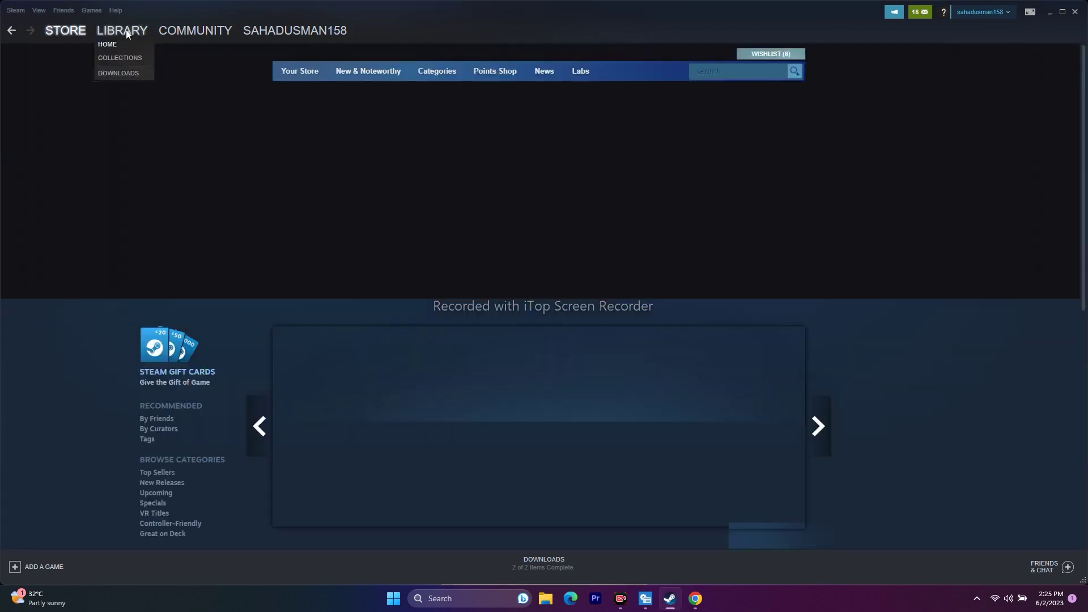
{"action": "left_click", "coordinate": [124, 29]}
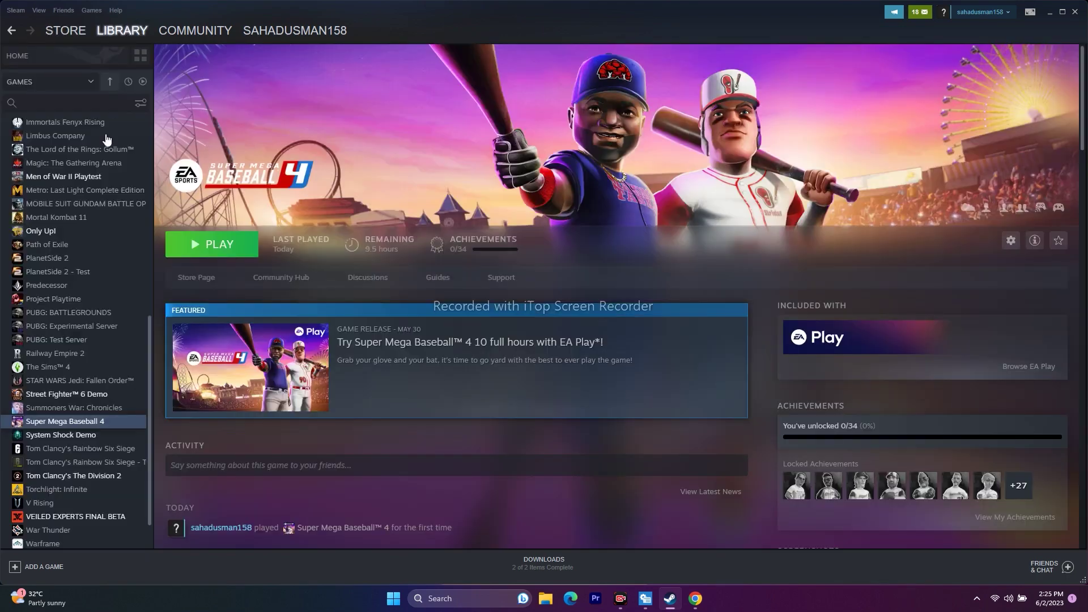
{"action": "mouse_move", "coordinate": [76, 34]}
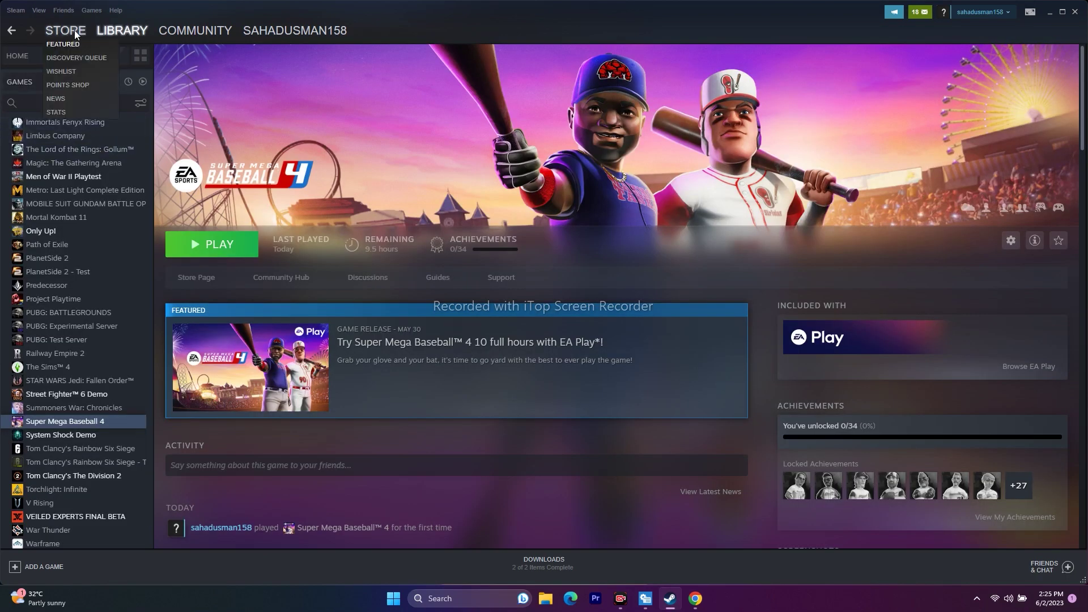
{"action": "left_click", "coordinate": [74, 45]}
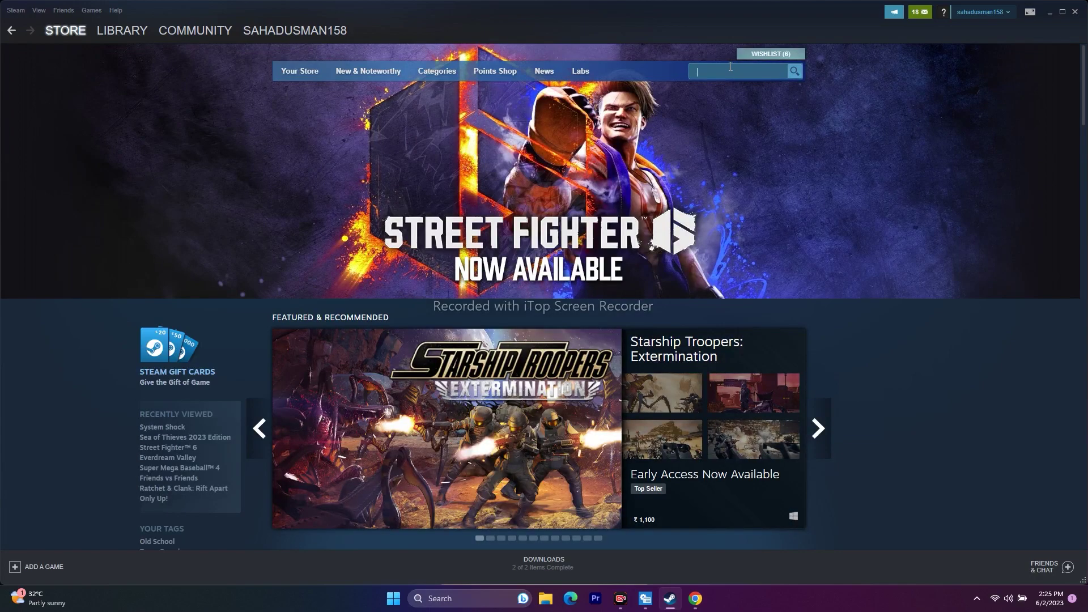
{"action": "left_click", "coordinate": [731, 68]}
{"action": "type", "text": "base"}
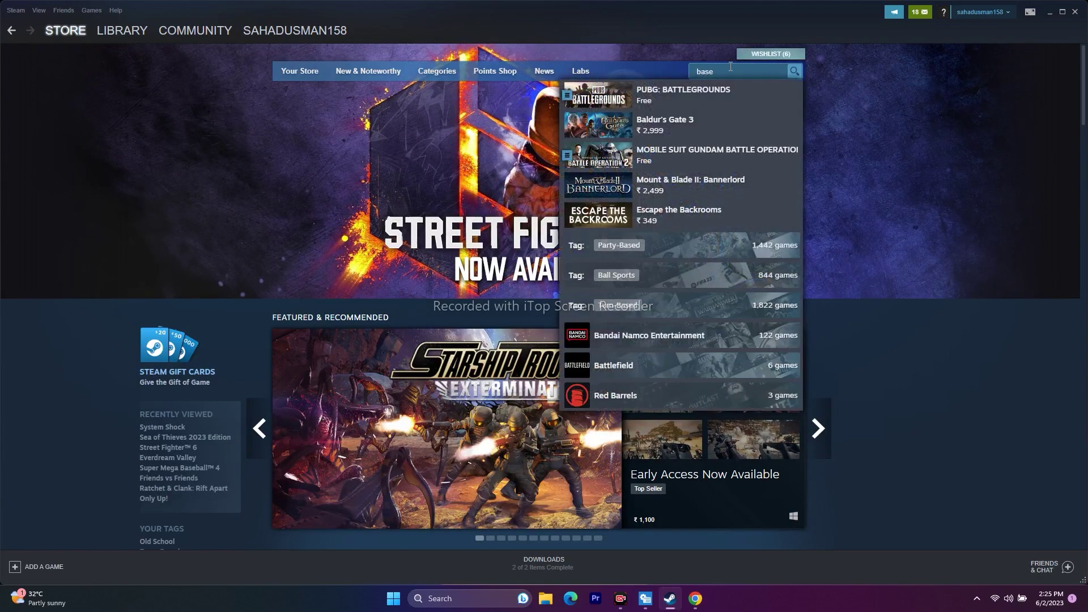
{"action": "left_click", "coordinate": [734, 102]}
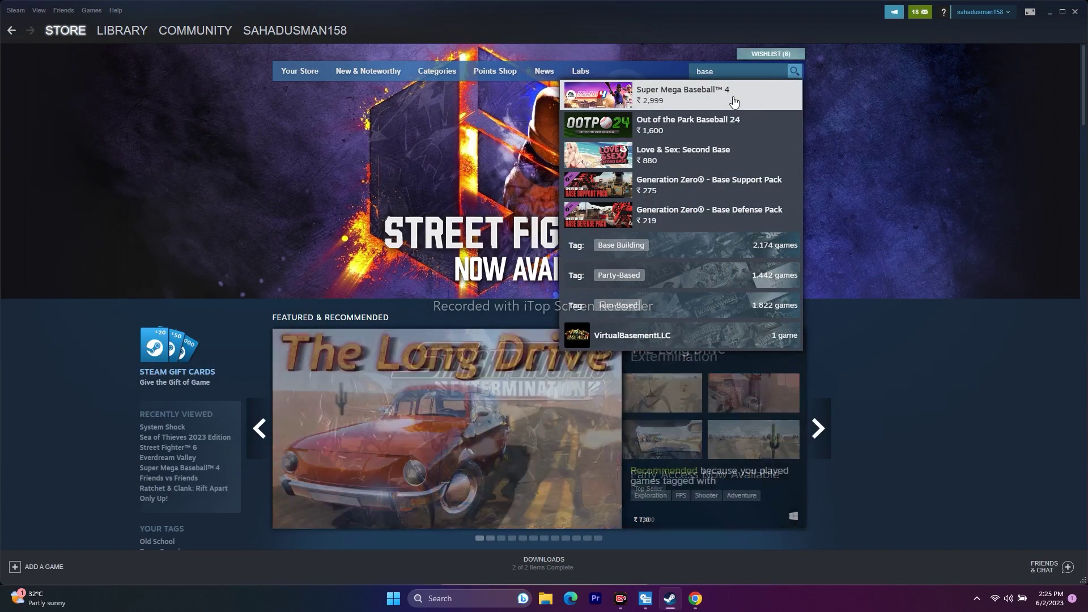
{"action": "scroll", "coordinate": [267, 439], "scroll_direction": "down", "scroll_amount": 2}
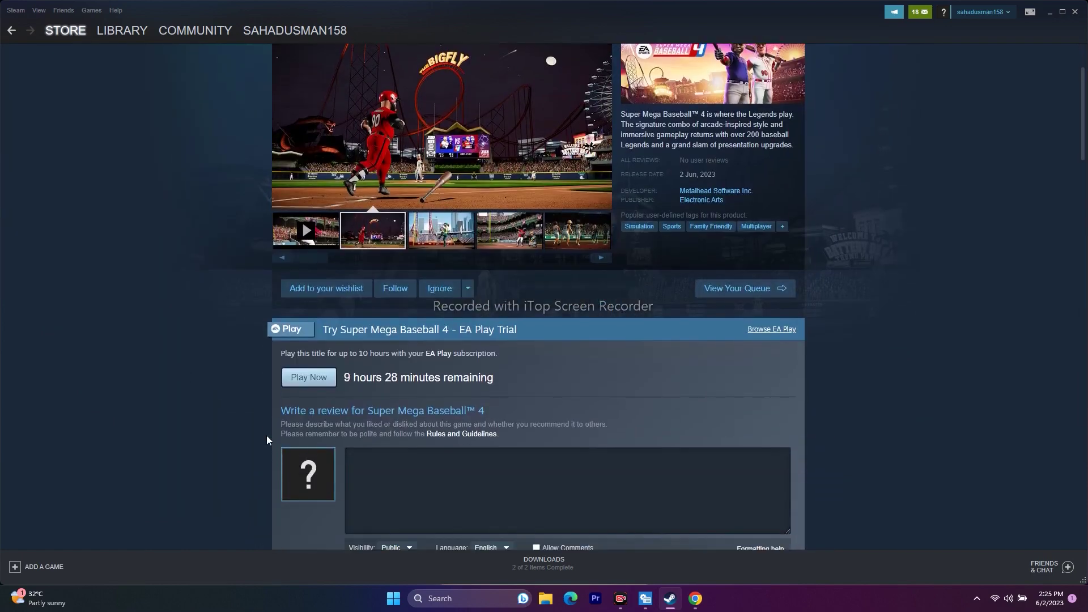
{"action": "left_click", "coordinate": [327, 380]}
{"action": "scroll", "coordinate": [338, 280], "scroll_direction": "up", "scroll_amount": 2}
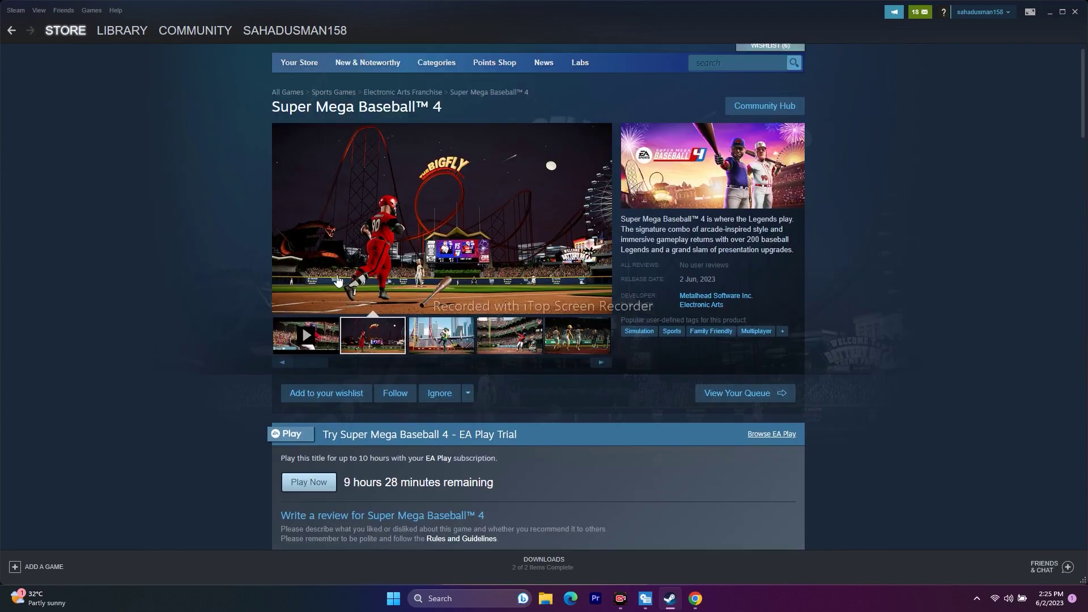
Return to the game library and select Super Mega Baseball 4 to show its page.
{"action": "left_click", "coordinate": [120, 38]}
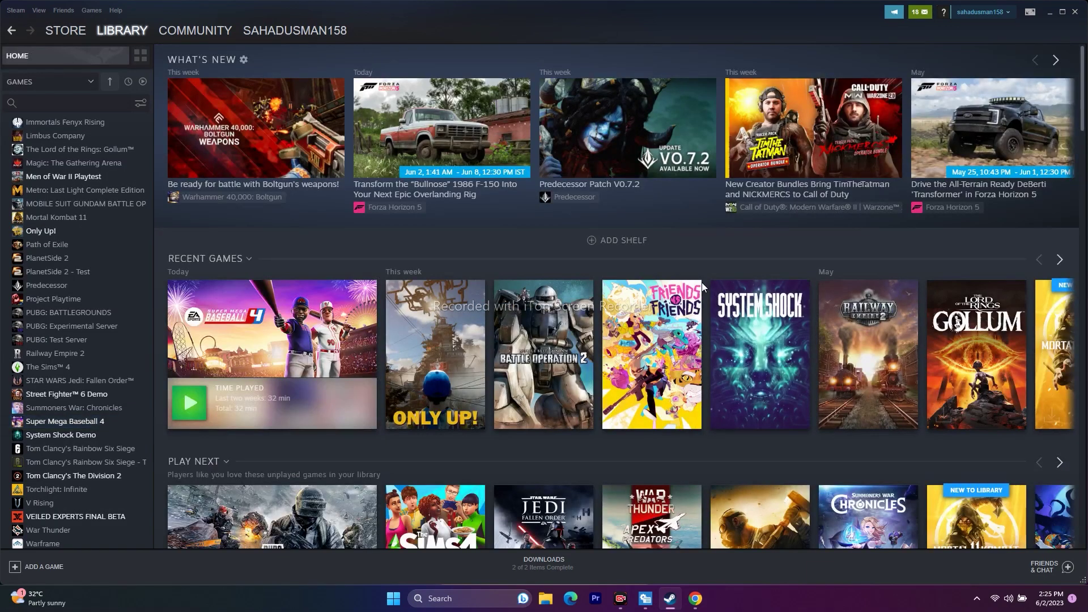
{"action": "scroll", "coordinate": [88, 339], "scroll_direction": "up", "scroll_amount": 3}
{"action": "scroll", "coordinate": [89, 340], "scroll_direction": "down", "scroll_amount": 4}
{"action": "left_click", "coordinate": [64, 378]}
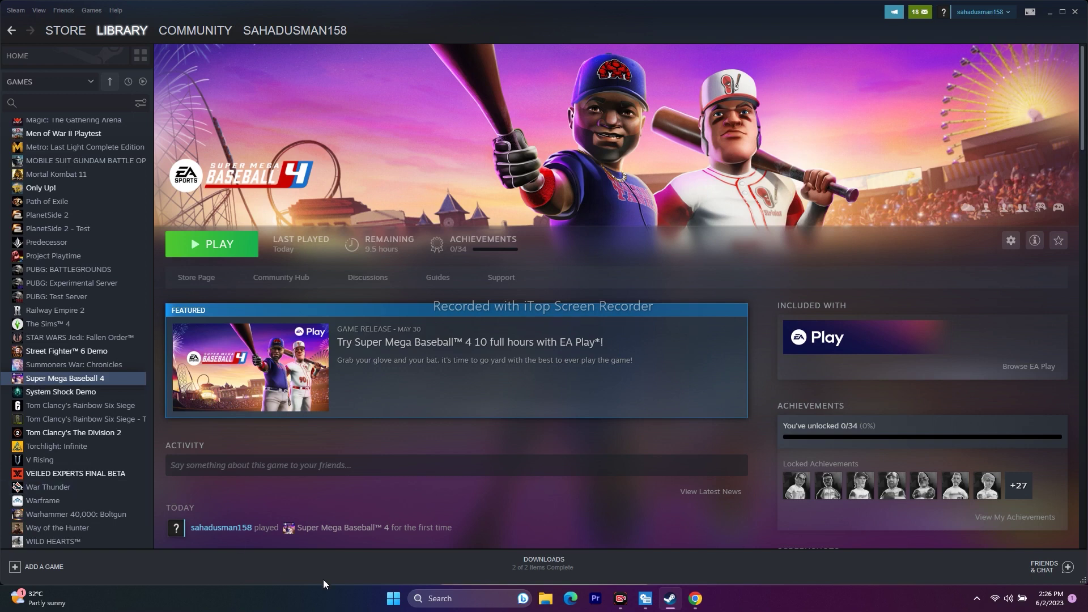
{"action": "left_click", "coordinate": [393, 598]}
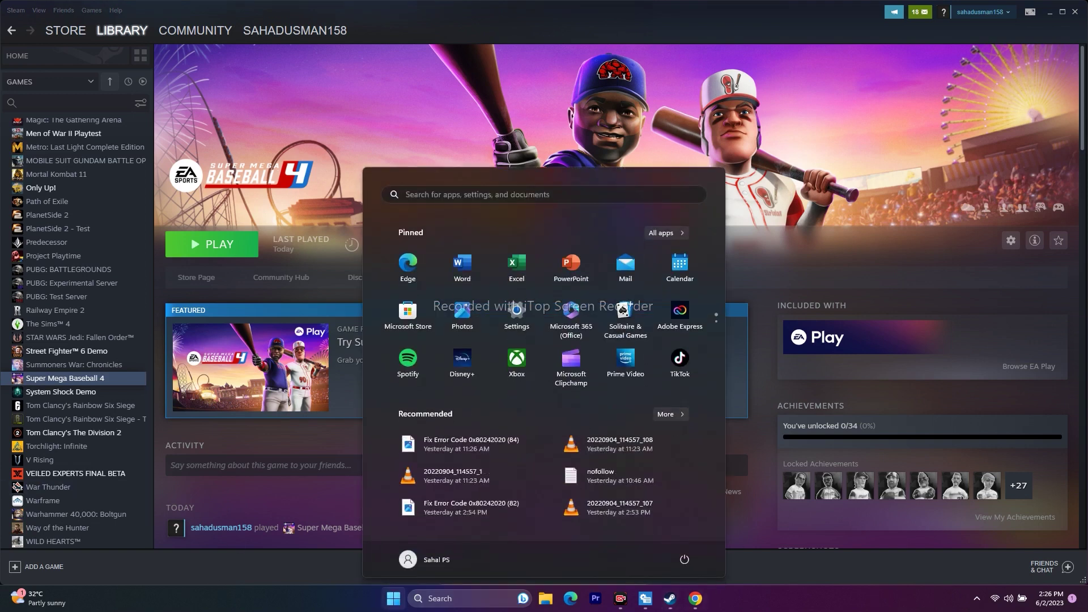
{"action": "left_click", "coordinate": [701, 580]}
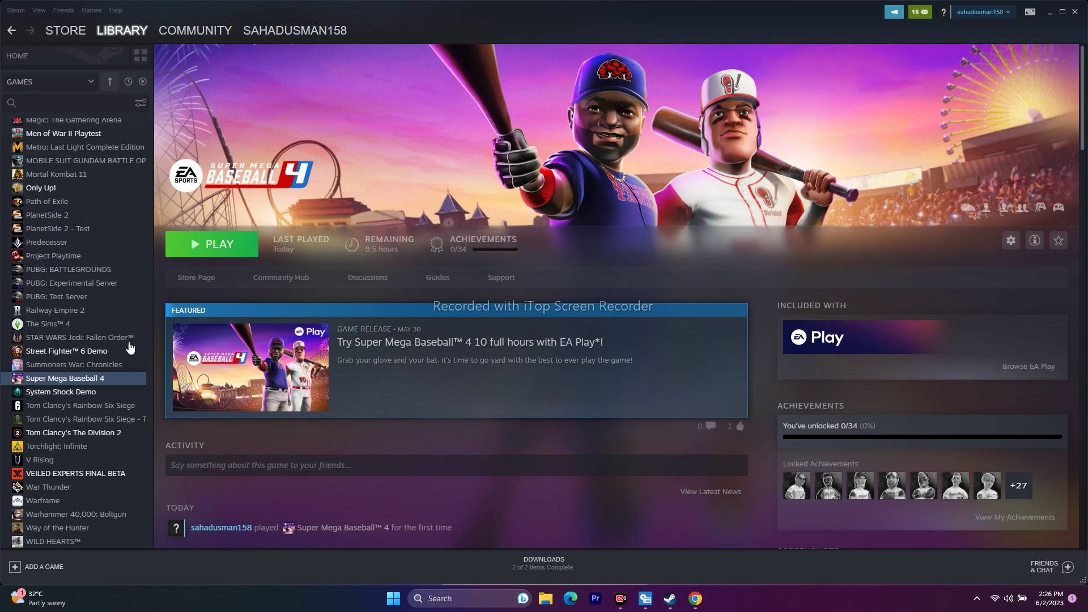
Verify the integrity of Super Mega Baseball 4's game files from its properties, then close the properties window.
{"action": "right_click", "coordinate": [86, 380]}
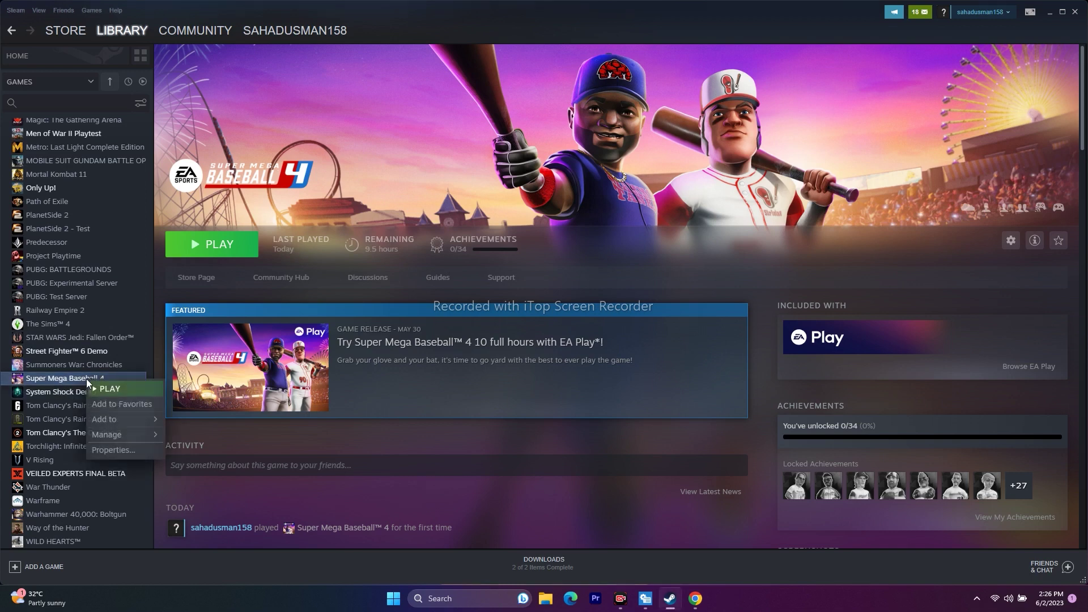
{"action": "left_click", "coordinate": [95, 451]}
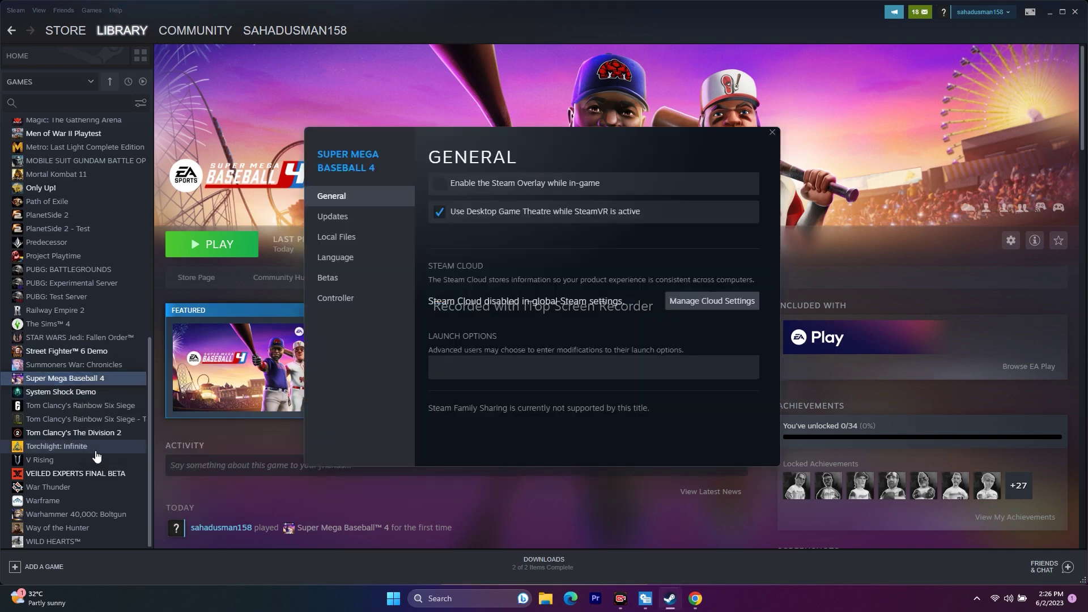
{"action": "left_click", "coordinate": [350, 241]}
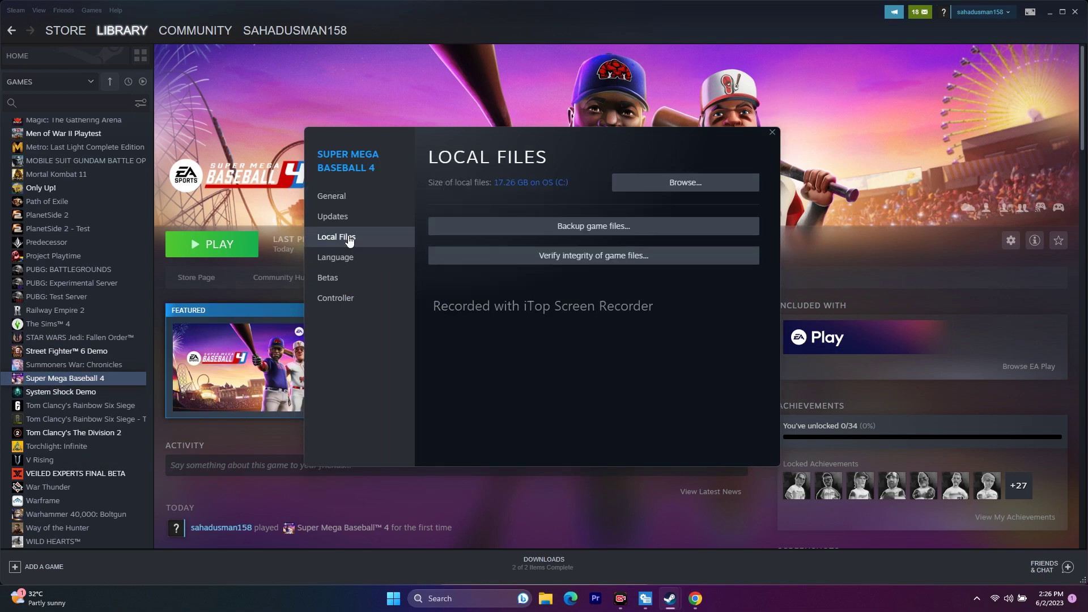
{"action": "left_click", "coordinate": [599, 258]}
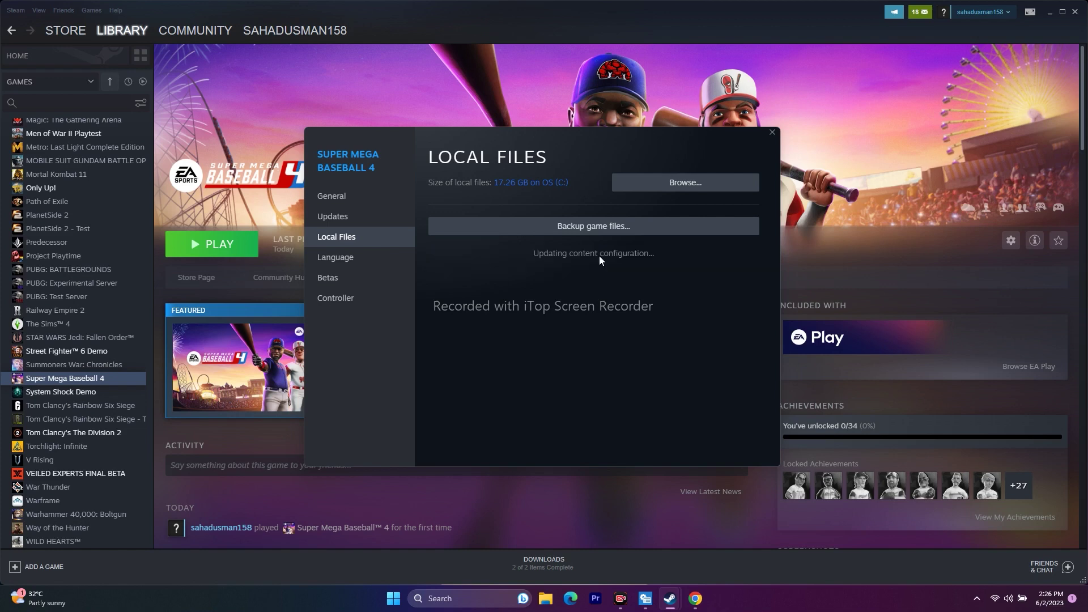
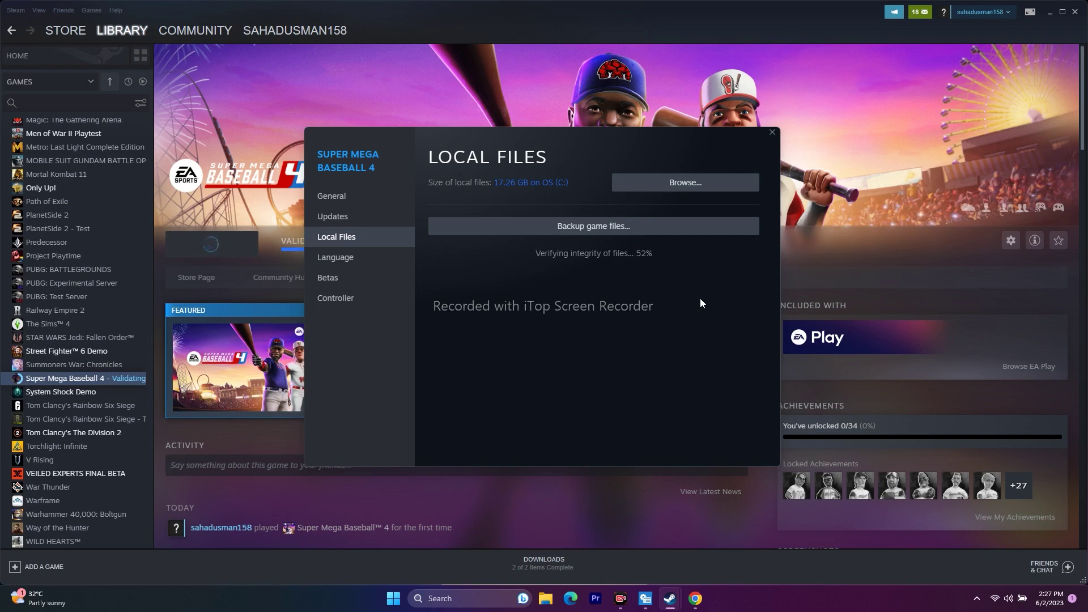
{"action": "left_click", "coordinate": [772, 132]}
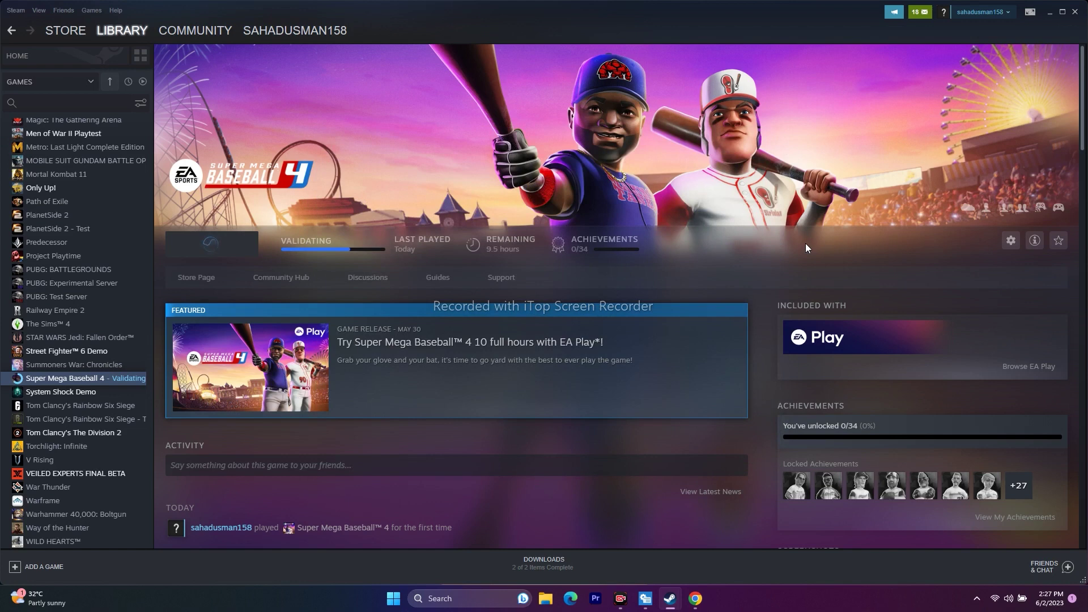
Browse to Super Mega Baseball 4's installation folder from its local files properties and select the supermegabaseball application.
{"action": "right_click", "coordinate": [102, 377]}
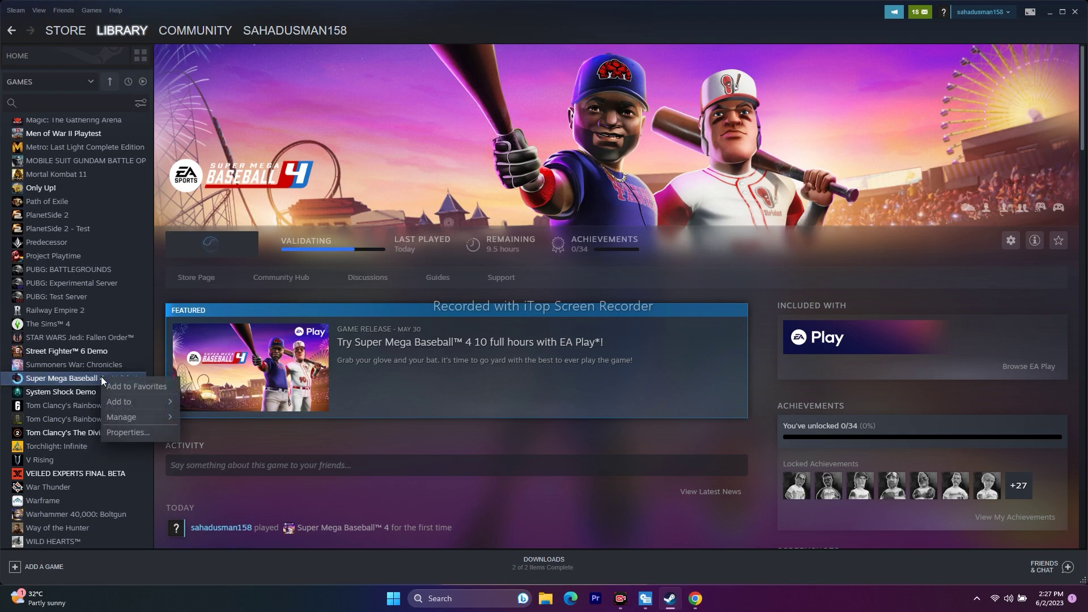
{"action": "left_click", "coordinate": [109, 431]}
{"action": "left_click", "coordinate": [388, 241]}
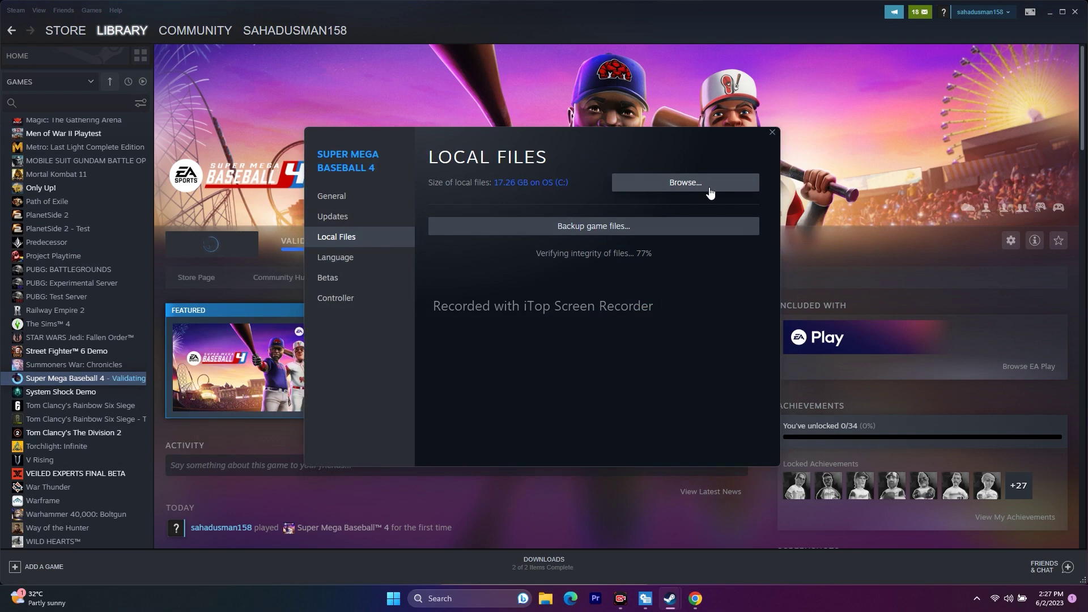
{"action": "left_click", "coordinate": [709, 189]}
{"action": "left_click", "coordinate": [892, 257]}
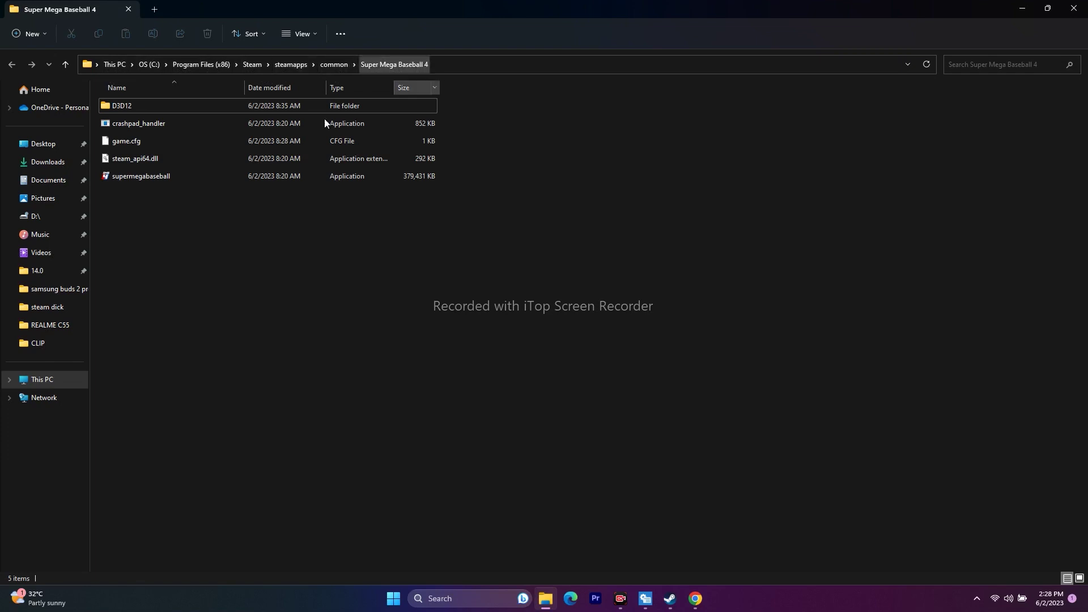
{"action": "left_click", "coordinate": [148, 176]}
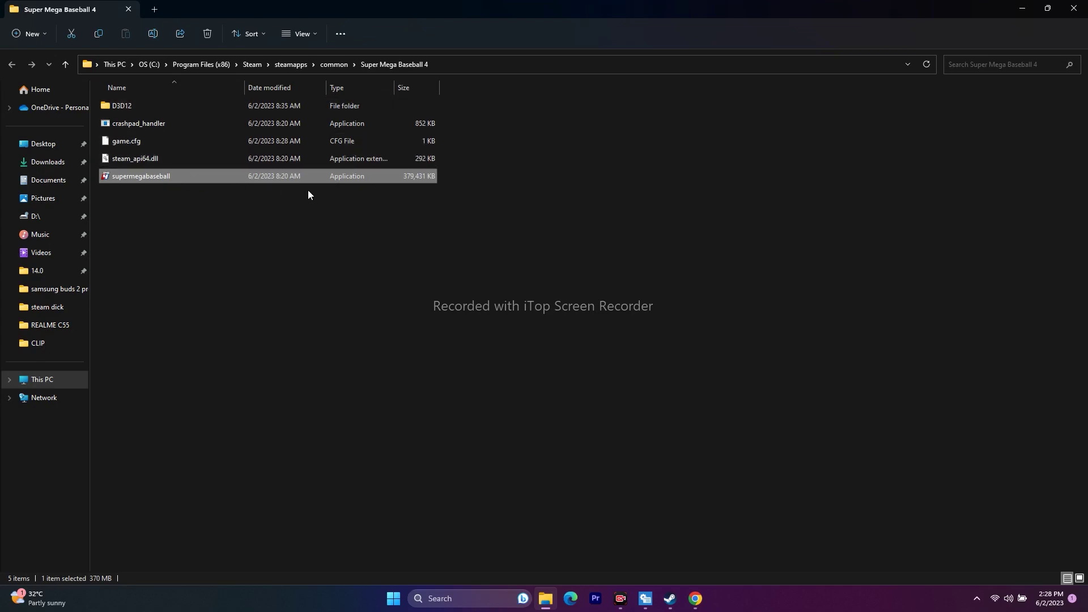
Minimize the installation folder window, close the game's properties, and minimize Steam.
{"action": "left_click", "coordinate": [1014, 9]}
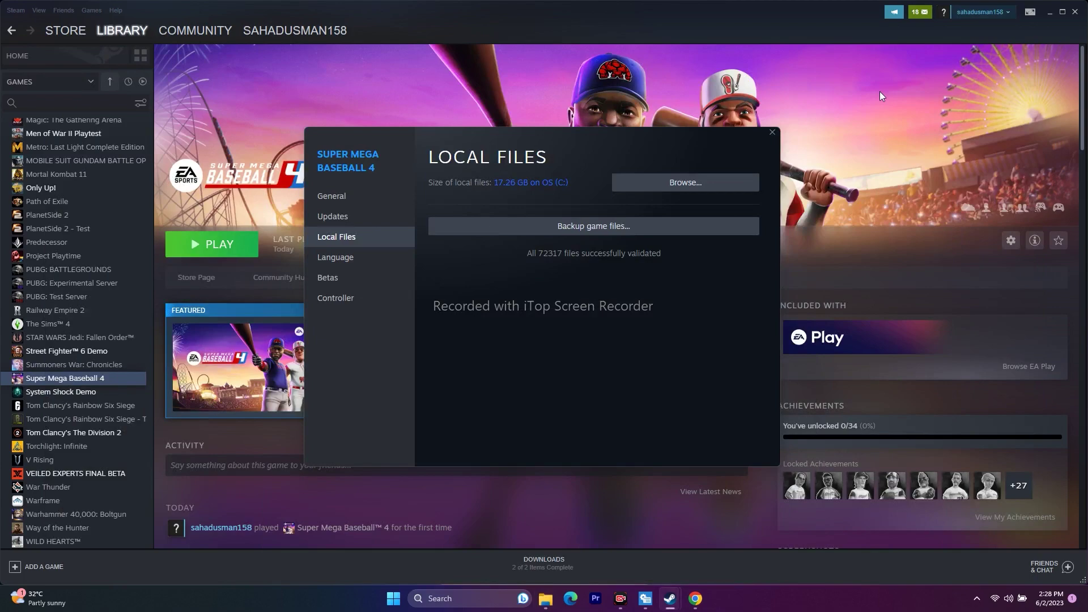
{"action": "left_click", "coordinate": [1069, 23]}
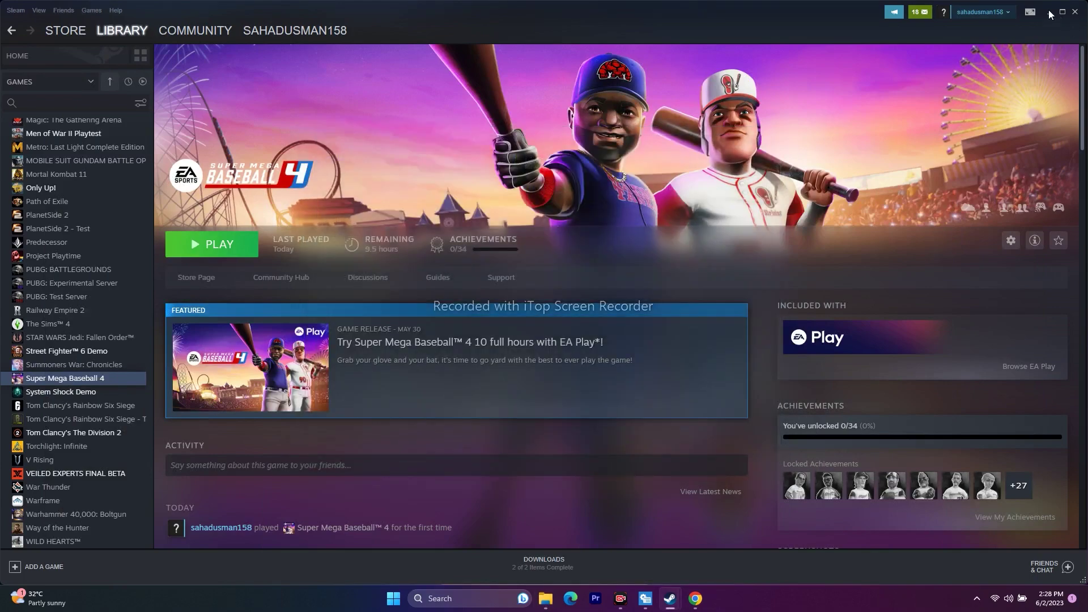
{"action": "left_click", "coordinate": [1050, 12]}
In File Explorer, open the common folder under OS (C:), Program Files (x86), Steam, steamapps.
{"action": "left_click", "coordinate": [546, 599]}
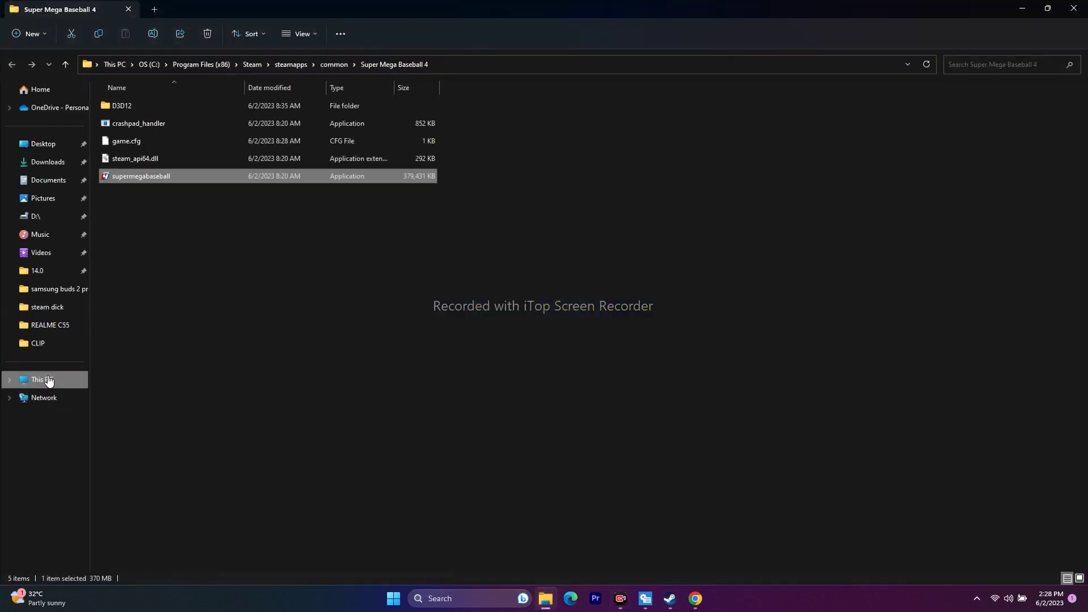
{"action": "left_click", "coordinate": [42, 380]}
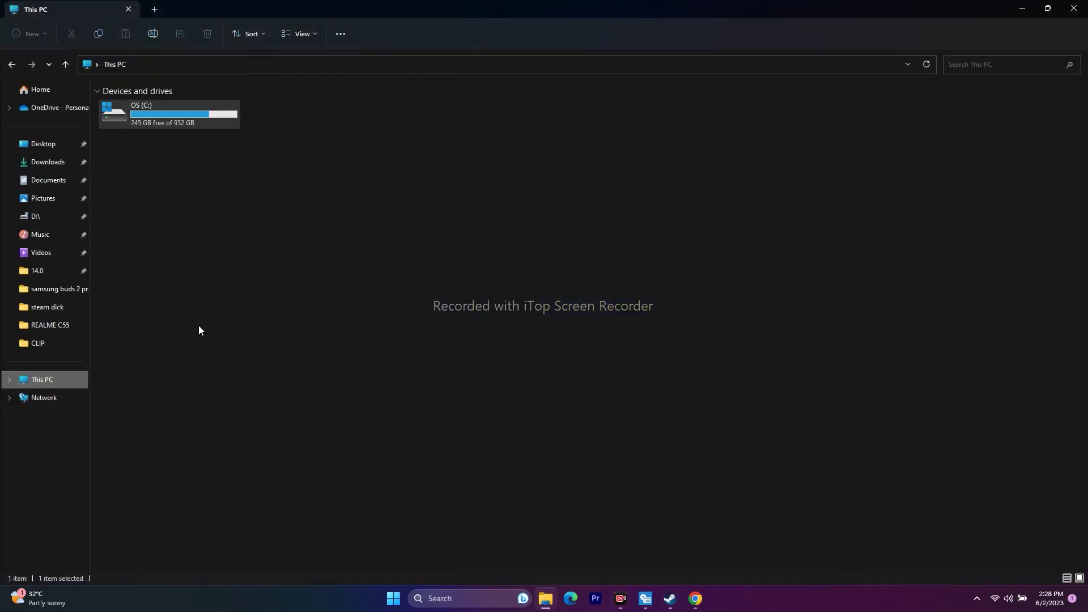
{"action": "double_click", "coordinate": [162, 114]}
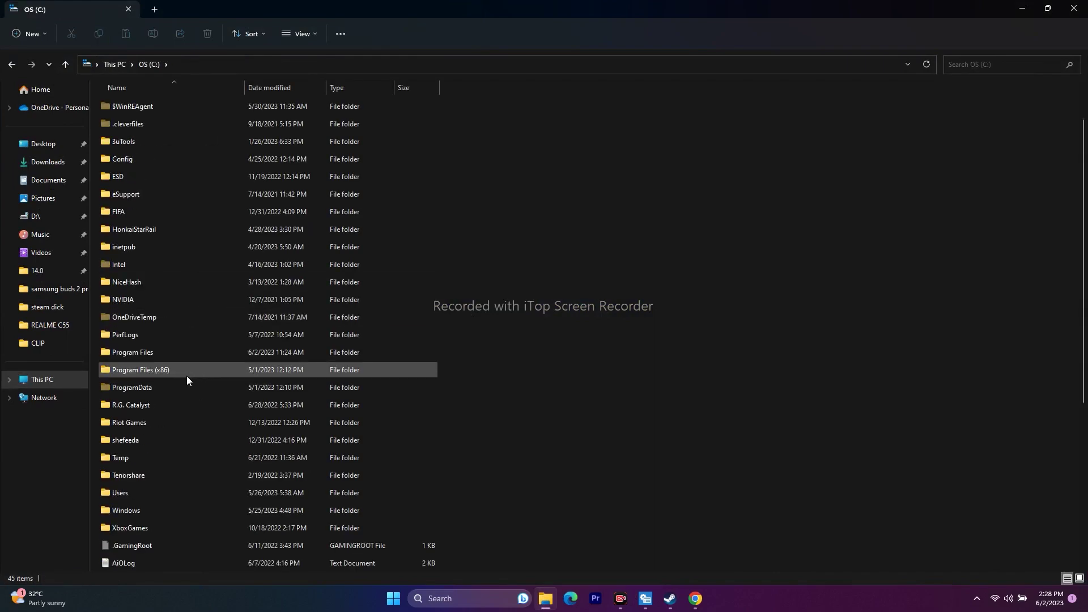
{"action": "double_click", "coordinate": [187, 371]}
{"action": "scroll", "coordinate": [183, 318], "scroll_direction": "down", "scroll_amount": 10}
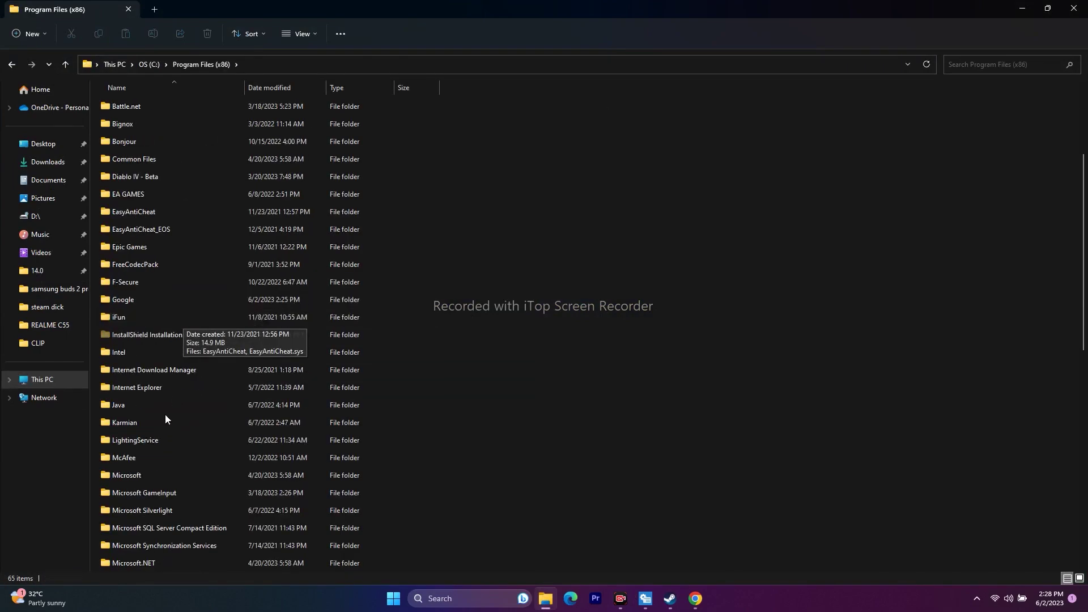
{"action": "scroll", "coordinate": [146, 443], "scroll_direction": "down", "scroll_amount": 1}
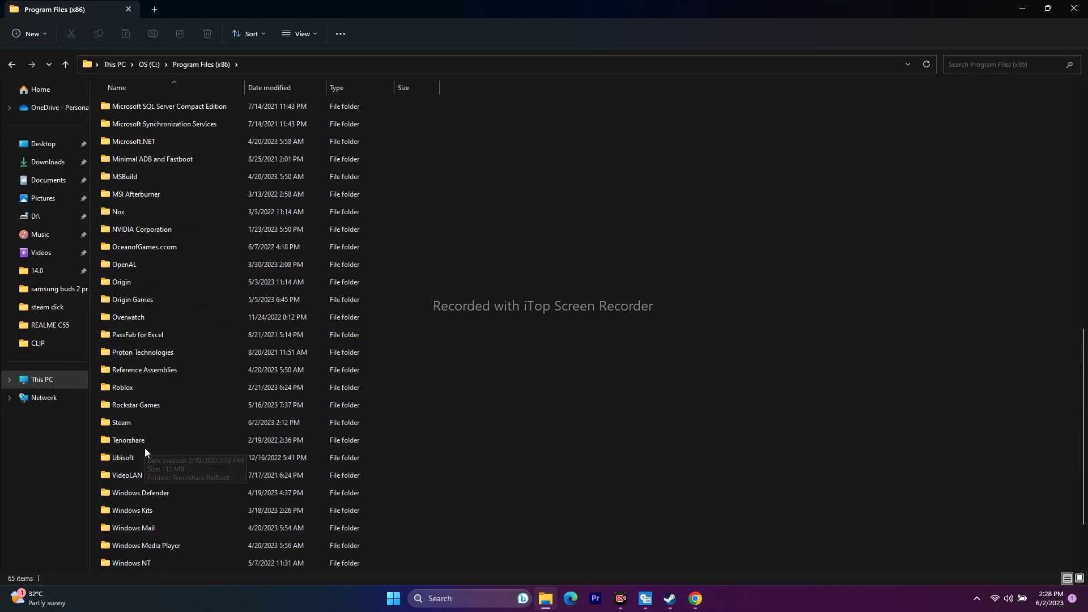
{"action": "double_click", "coordinate": [149, 426]}
{"action": "double_click", "coordinate": [148, 404]}
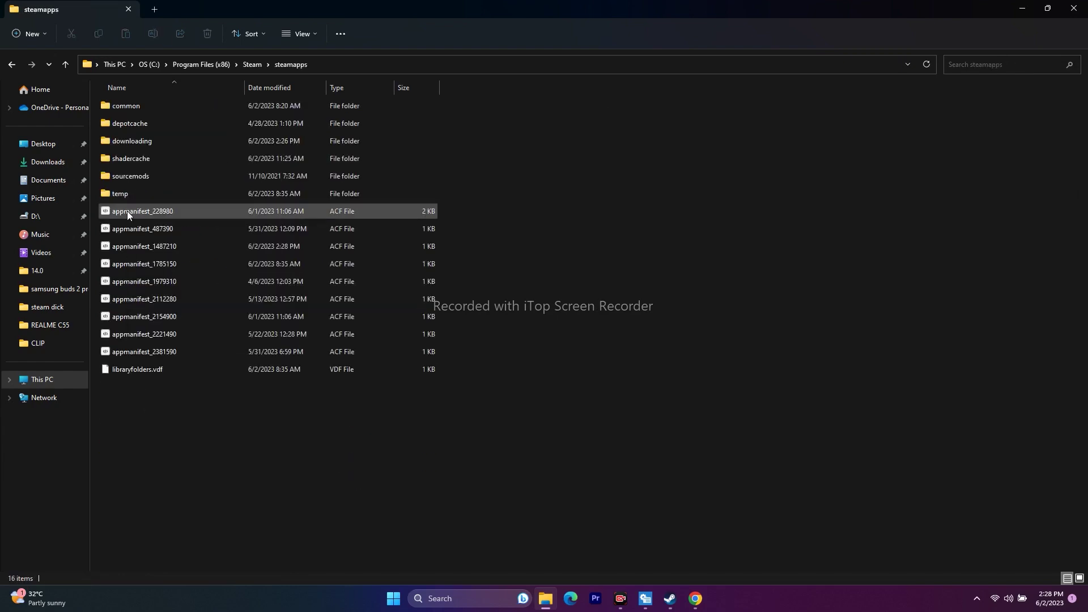
{"action": "double_click", "coordinate": [135, 108]}
Open the Super Mega Baseball 4 folder within common and select the supermegabaseball application.
{"action": "scroll", "coordinate": [149, 291], "scroll_direction": "down", "scroll_amount": 5}
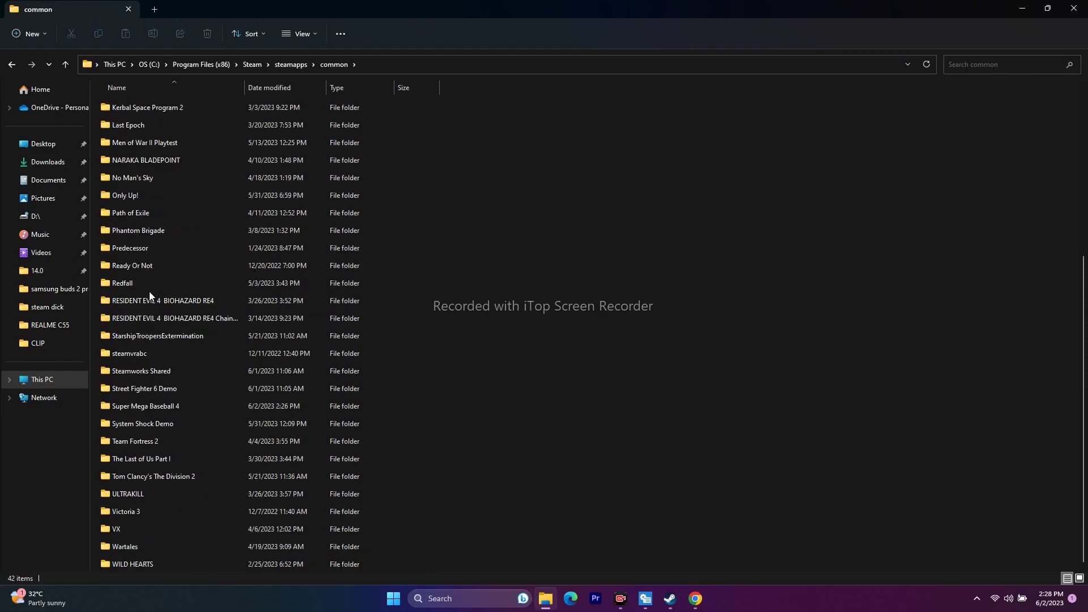
{"action": "scroll", "coordinate": [171, 369], "scroll_direction": "up", "scroll_amount": 4}
{"action": "scroll", "coordinate": [171, 370], "scroll_direction": "up", "scroll_amount": 1}
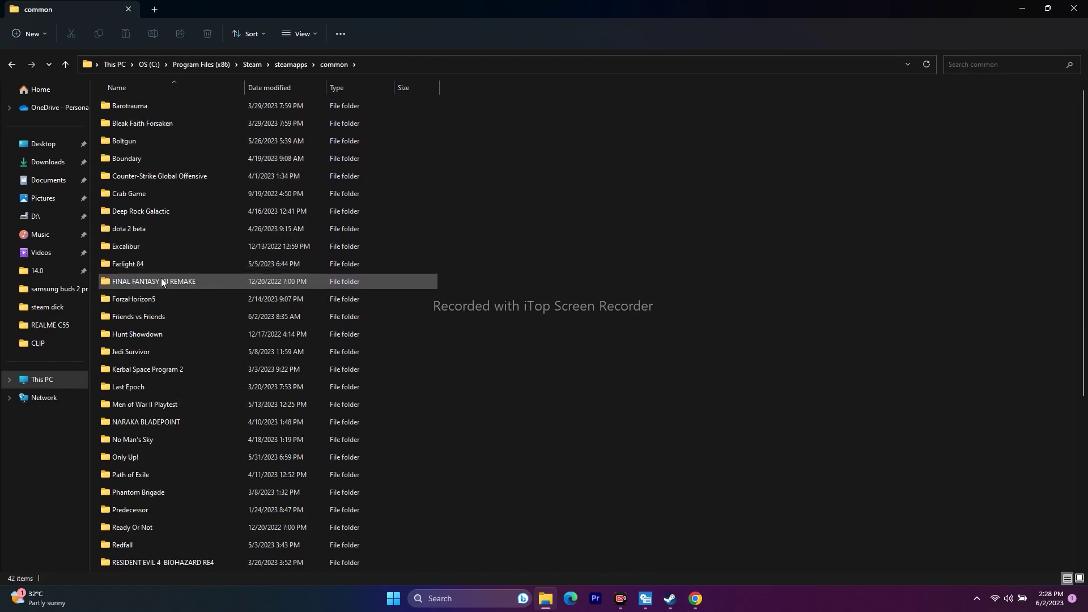
{"action": "left_click", "coordinate": [667, 603]}
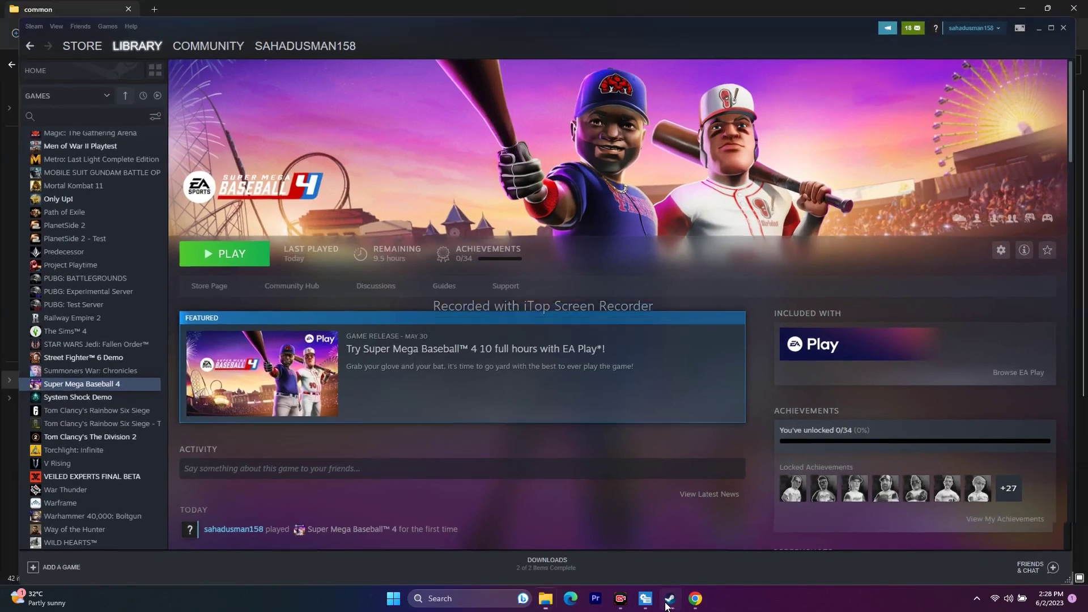
{"action": "left_click", "coordinate": [667, 603]}
{"action": "scroll", "coordinate": [168, 278], "scroll_direction": "down", "scroll_amount": 5}
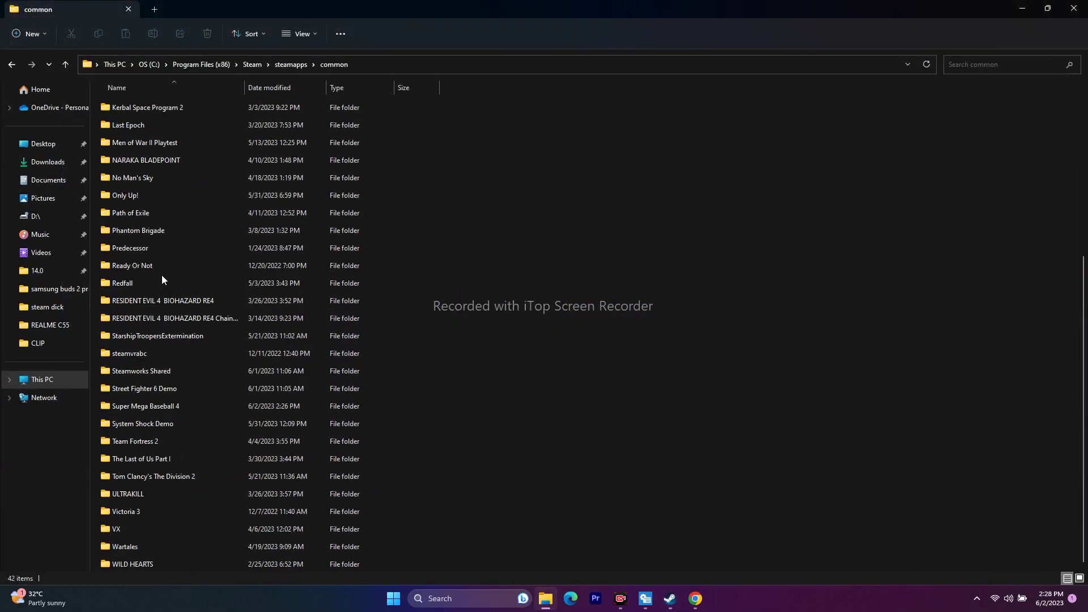
{"action": "double_click", "coordinate": [160, 406]}
{"action": "left_click", "coordinate": [155, 178]}
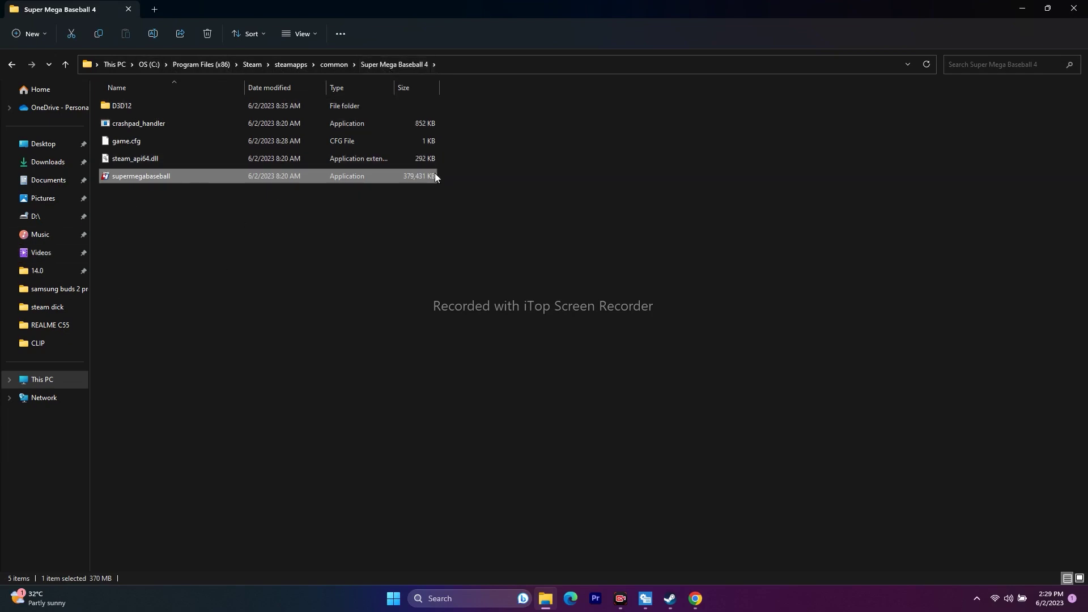
Close the current folder window, return to Steam, and browse to Super Mega Baseball 4's installation folder from its local files properties.
{"action": "left_click", "coordinate": [1074, 8]}
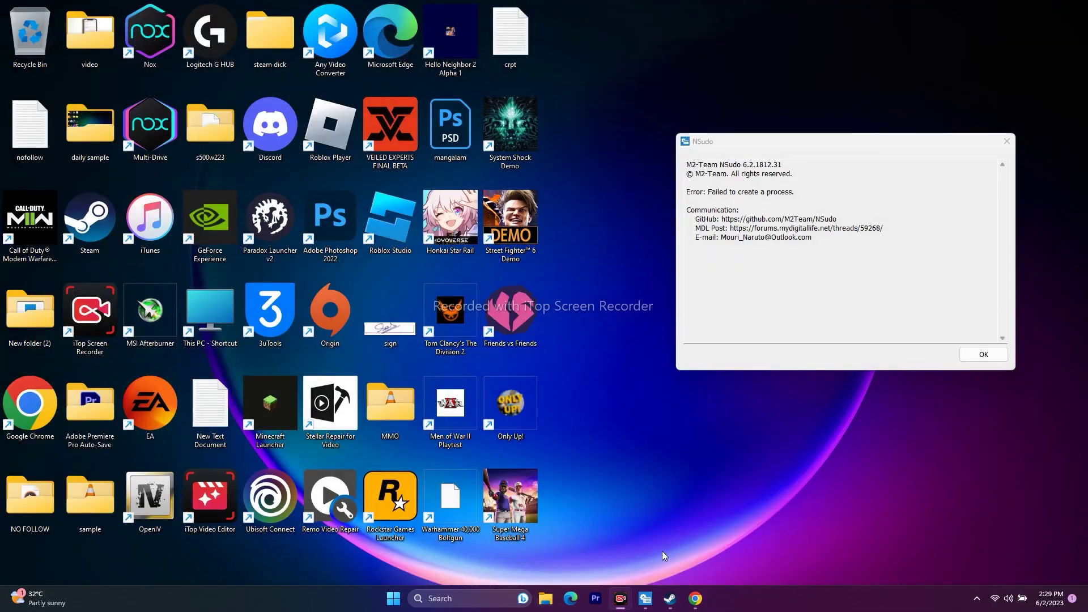
{"action": "left_click", "coordinate": [672, 597]}
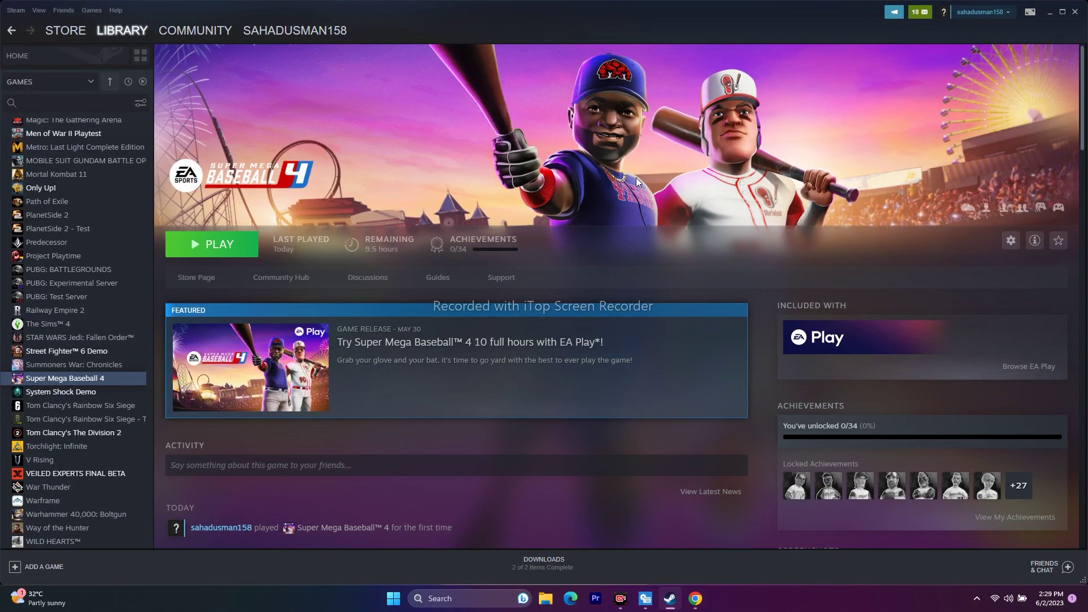
{"action": "right_click", "coordinate": [98, 380]}
{"action": "left_click", "coordinate": [109, 450]}
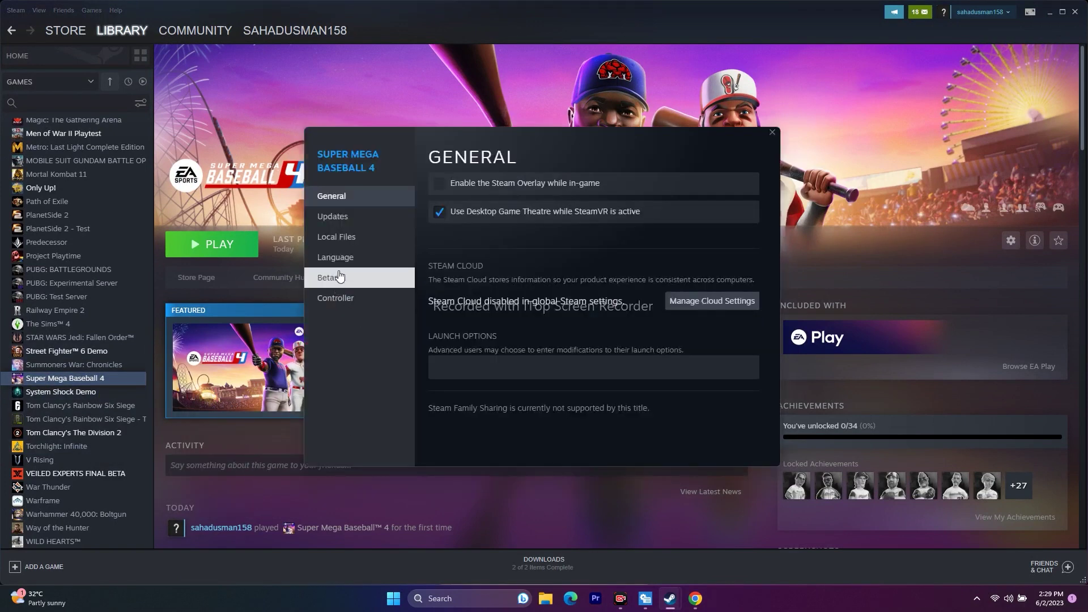
{"action": "left_click", "coordinate": [336, 237]}
{"action": "left_click", "coordinate": [686, 173]}
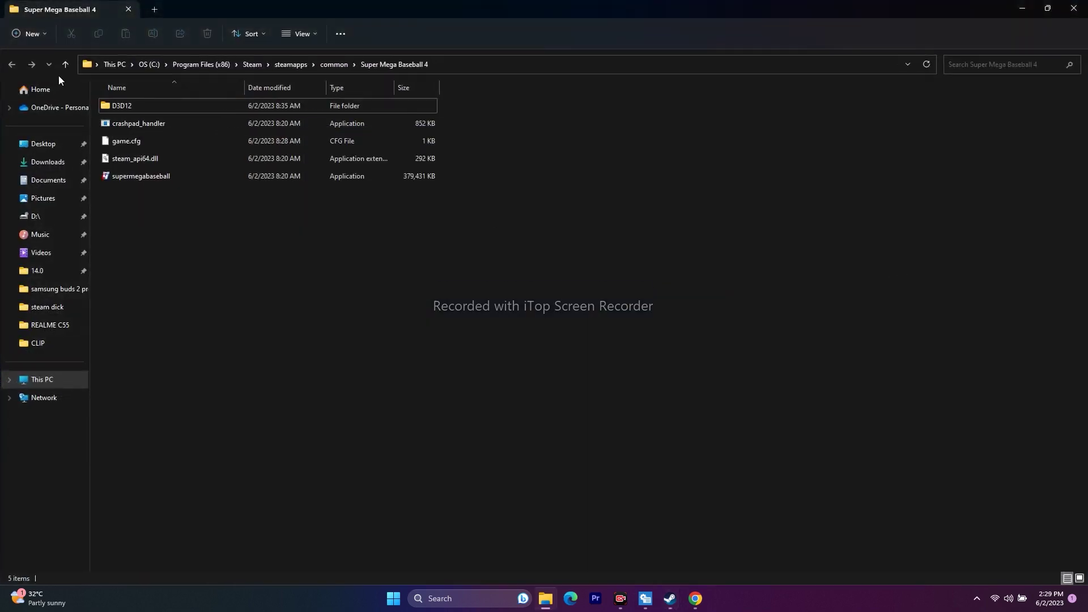
Set the supermegabaseball application to run as an administrator in its compatibility properties and apply the change.
{"action": "left_click", "coordinate": [175, 179]}
{"action": "right_click", "coordinate": [175, 178]}
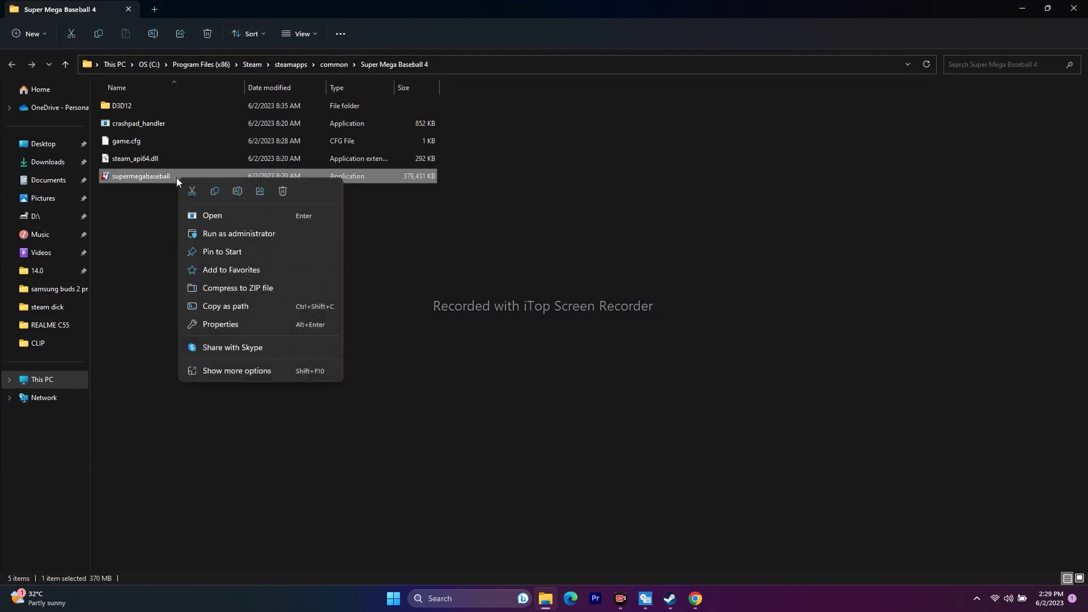
{"action": "left_click", "coordinate": [202, 371]}
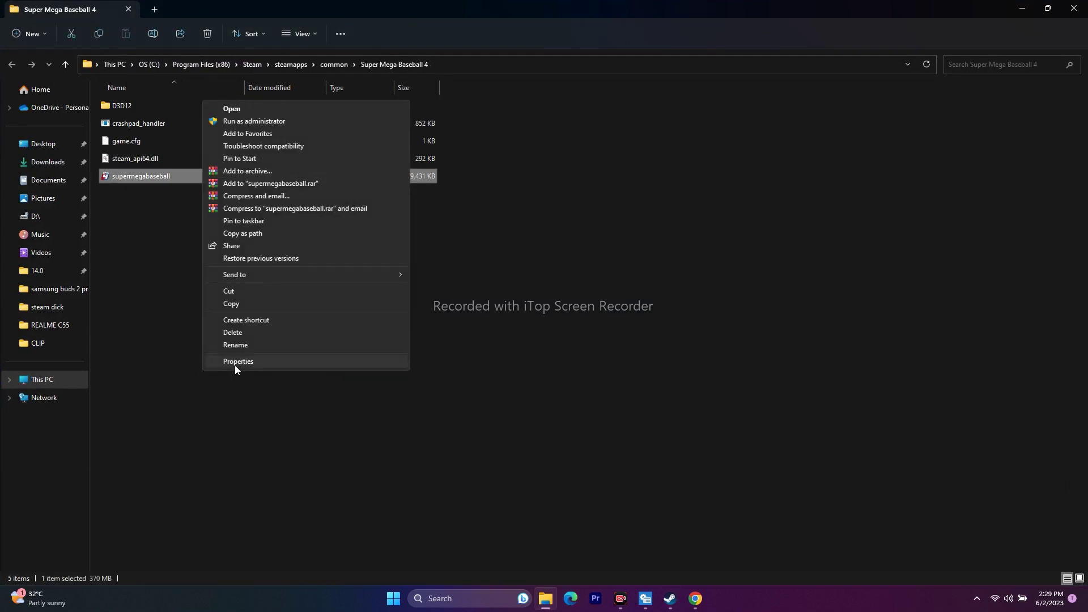
{"action": "left_click", "coordinate": [235, 365]}
{"action": "left_click", "coordinate": [306, 296]}
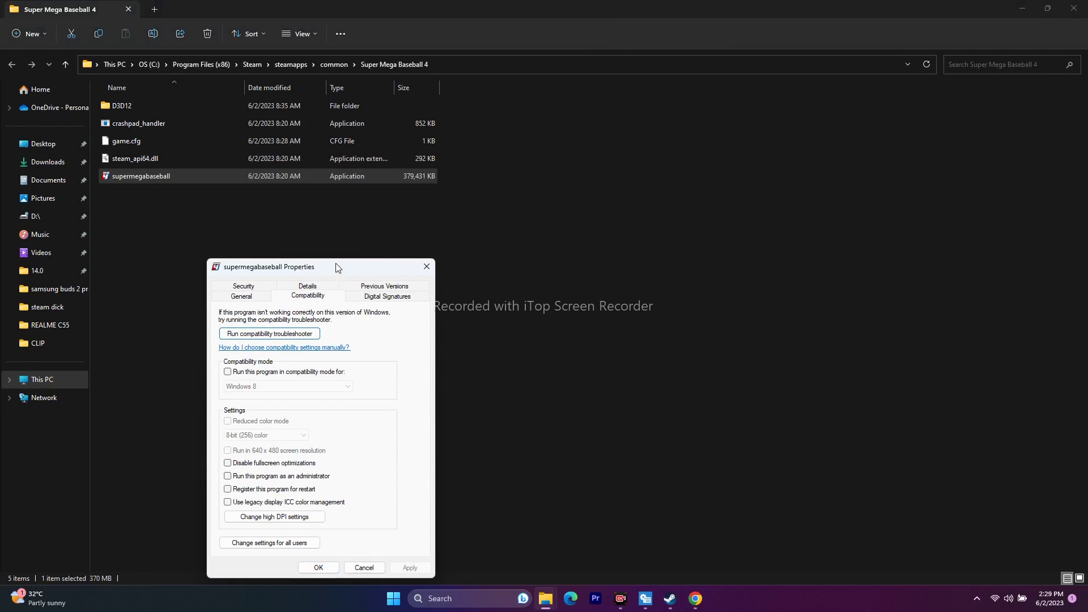
{"action": "left_click_drag", "start_coordinate": [336, 267], "coordinate": [688, 99]}
{"action": "left_click", "coordinate": [583, 311]}
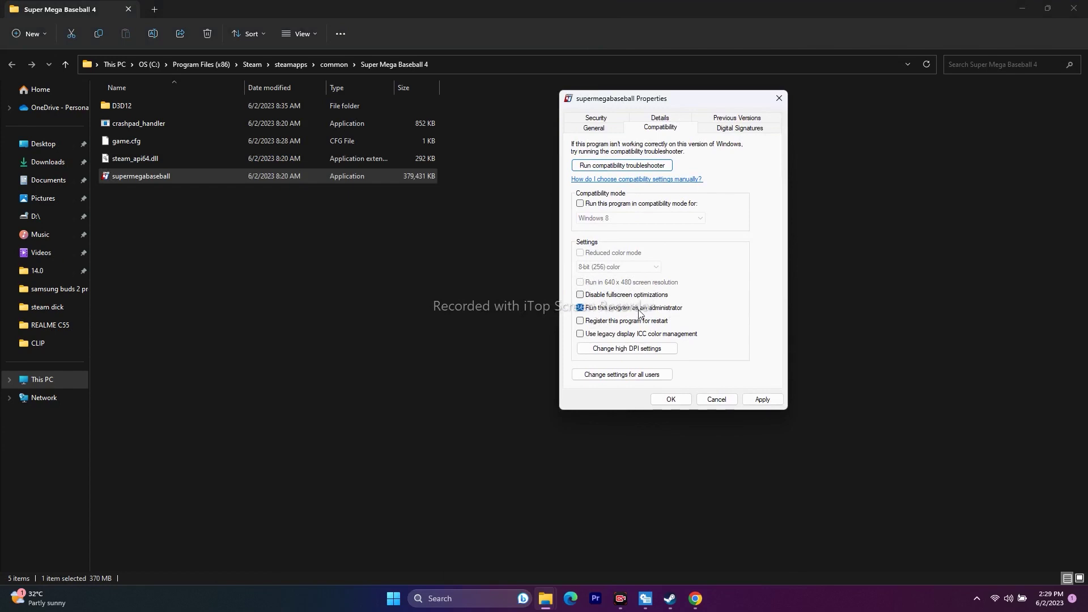
{"action": "left_click", "coordinate": [761, 399]}
{"action": "left_click", "coordinate": [671, 399]}
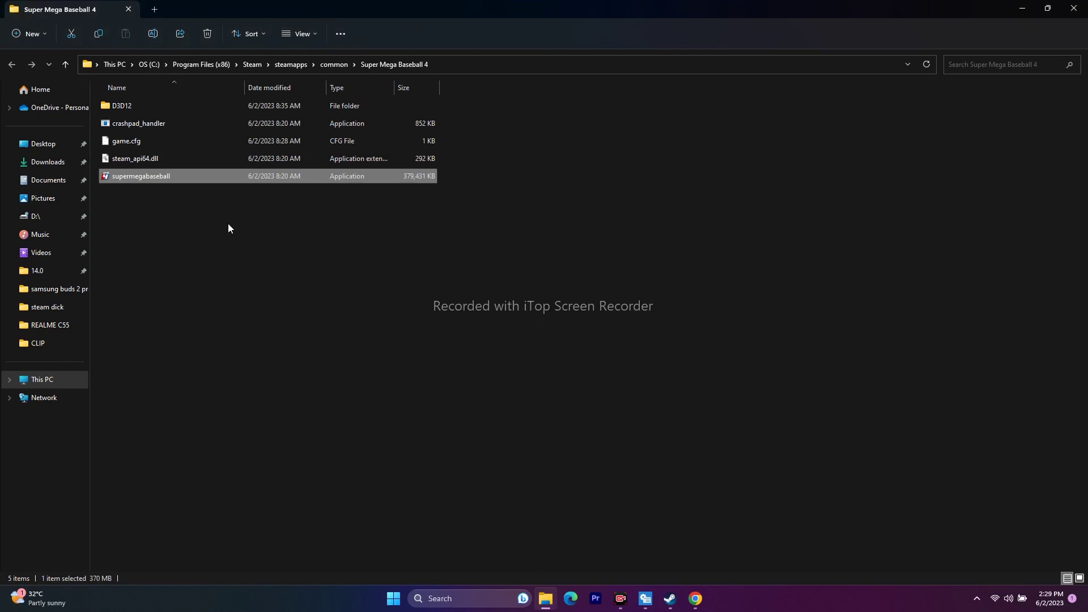
Reopen supermegabaseball's compatibility properties and try compatibility mode with Windows 7, followed by Windows 8.
{"action": "right_click", "coordinate": [207, 180]}
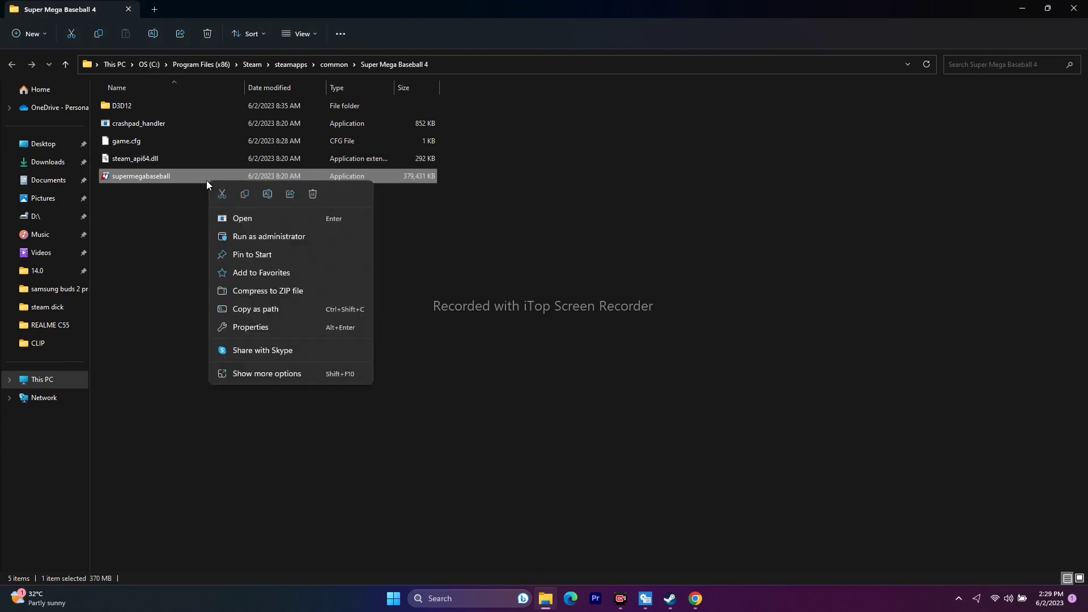
{"action": "left_click", "coordinate": [237, 376]}
{"action": "left_click", "coordinate": [269, 371]}
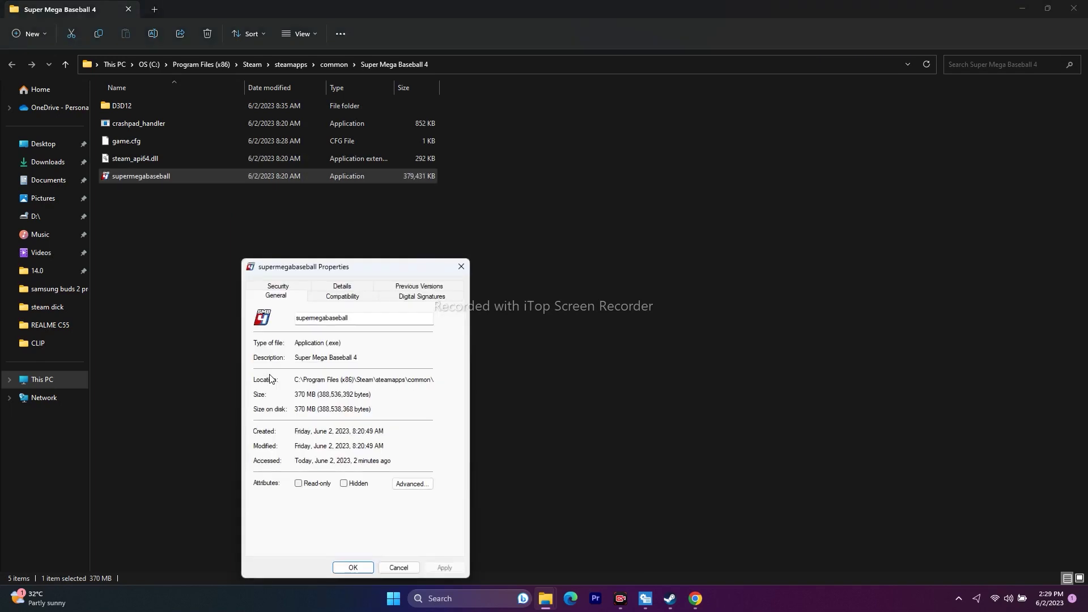
{"action": "left_click", "coordinate": [336, 300]}
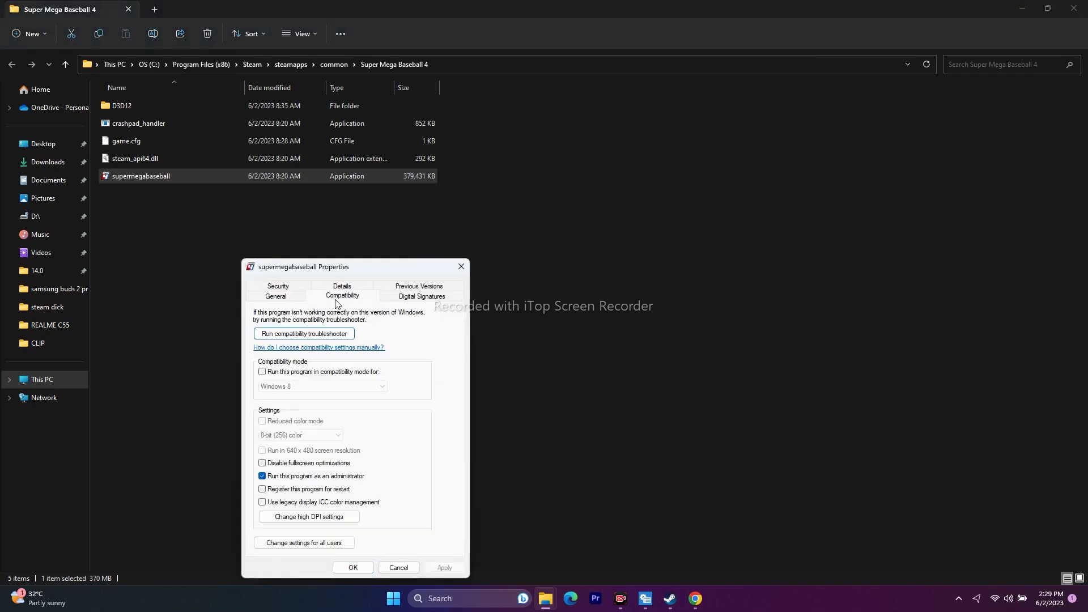
{"action": "left_click", "coordinate": [265, 373]}
{"action": "left_click", "coordinate": [293, 387]}
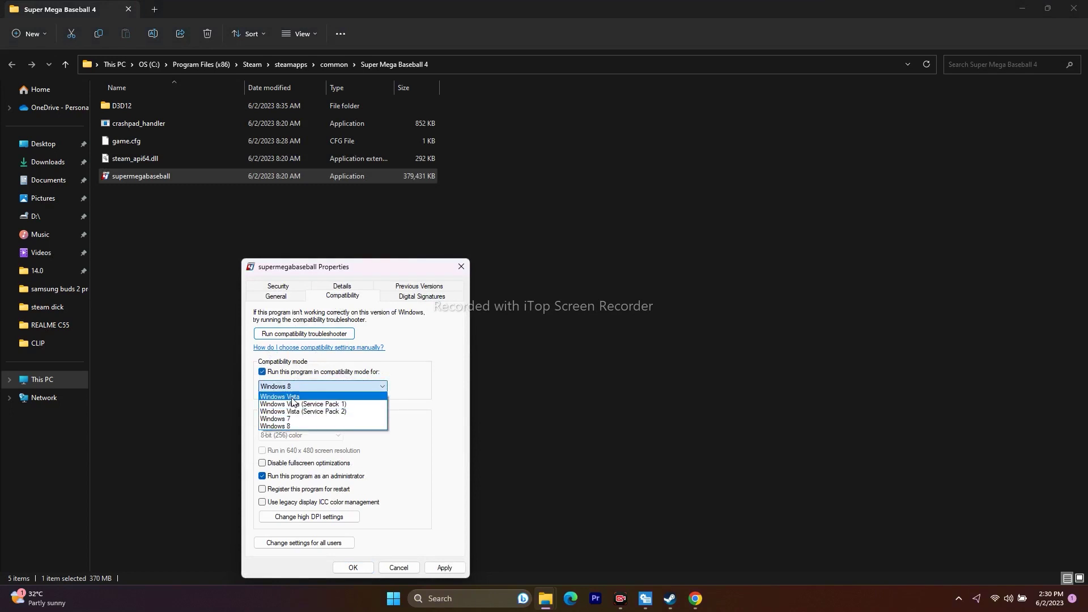
{"action": "left_click", "coordinate": [294, 418]}
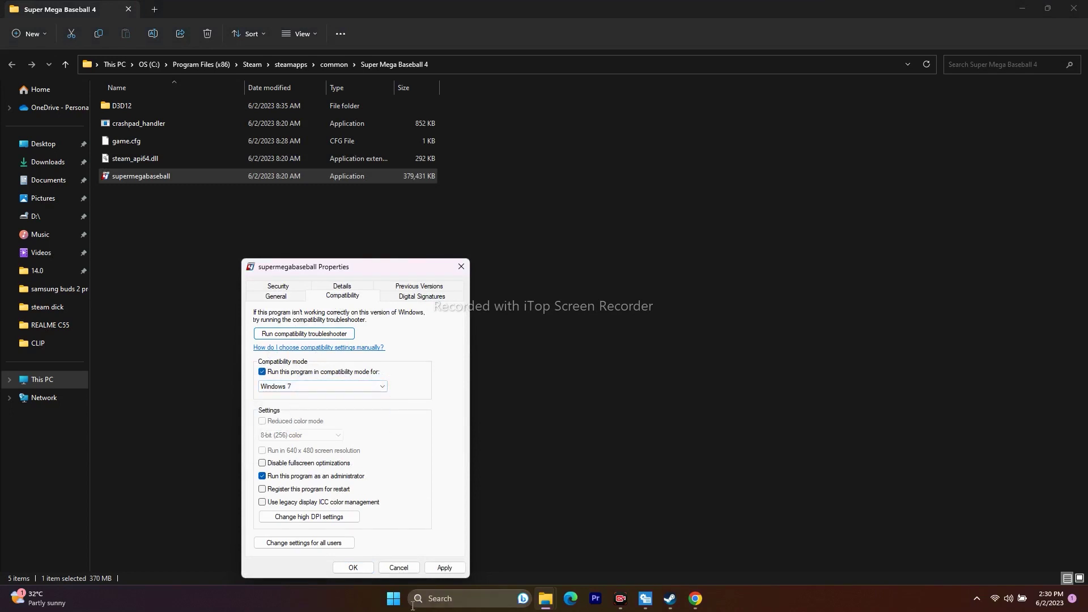
{"action": "left_click", "coordinate": [304, 390]}
{"action": "left_click", "coordinate": [299, 426]}
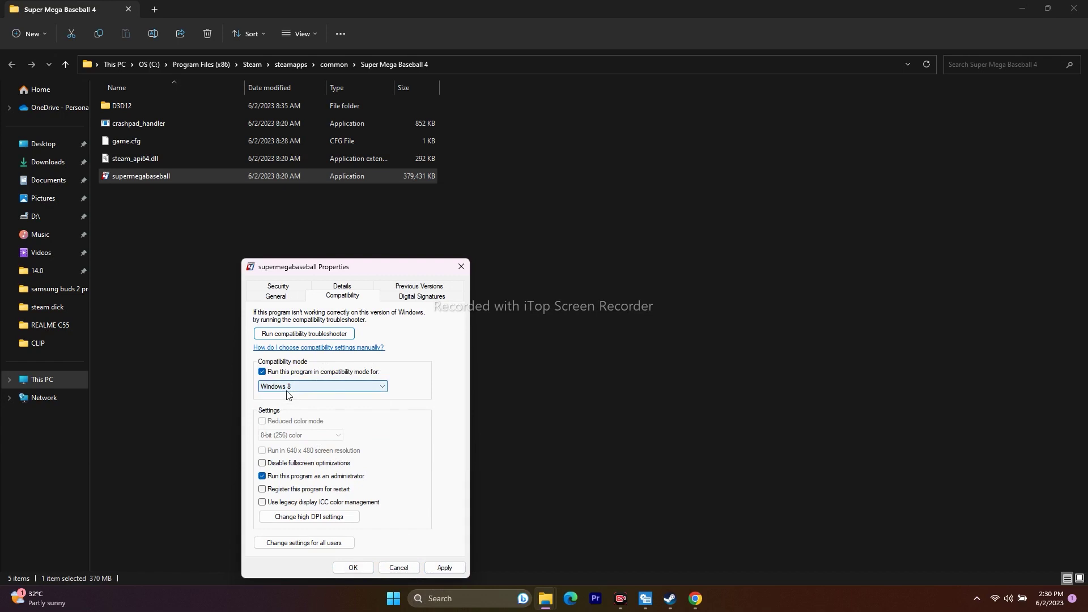
Turn off compatibility mode for supermegabaseball and apply the properties.
{"action": "left_click", "coordinate": [272, 373]}
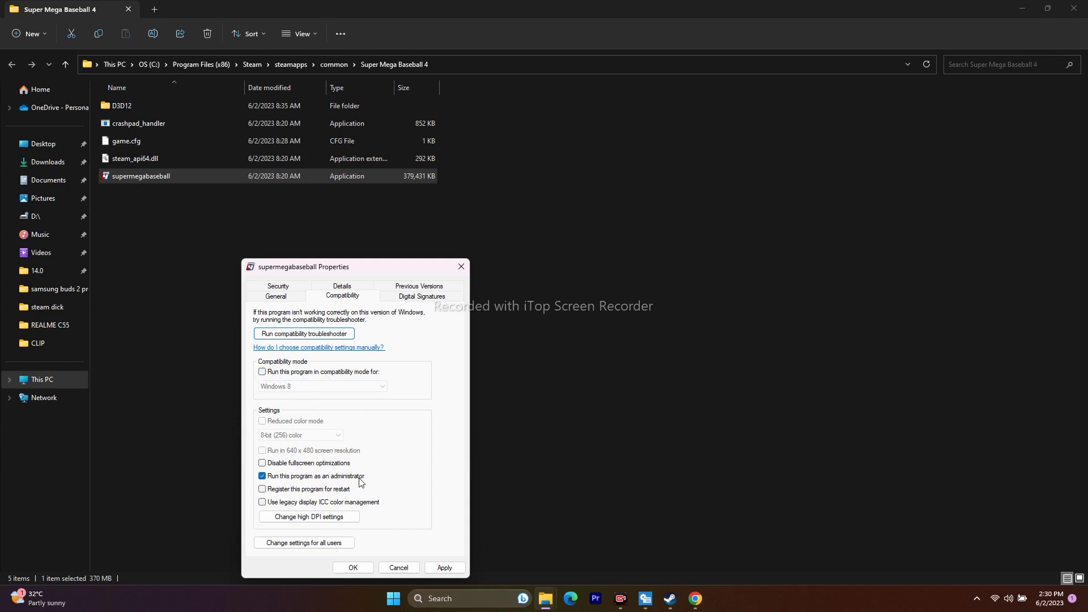
{"action": "left_click", "coordinate": [444, 567]}
{"action": "left_click", "coordinate": [353, 567]}
Close the installation folder window and the game's Steam properties, and minimize Steam.
{"action": "left_click", "coordinate": [1072, 11]}
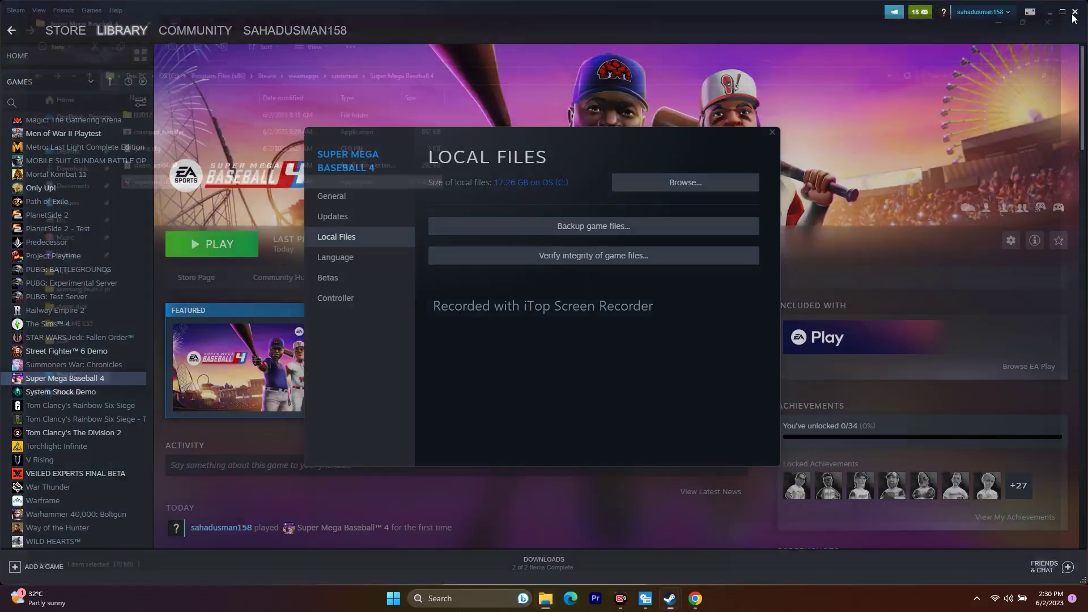
{"action": "left_click", "coordinate": [772, 132]}
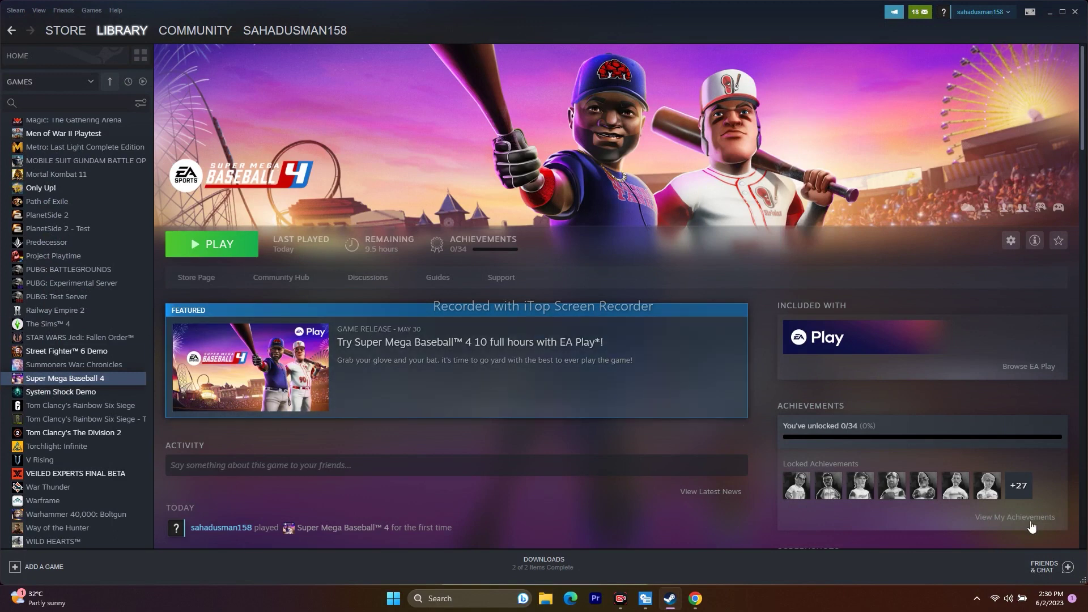
{"action": "left_click", "coordinate": [1043, 14]}
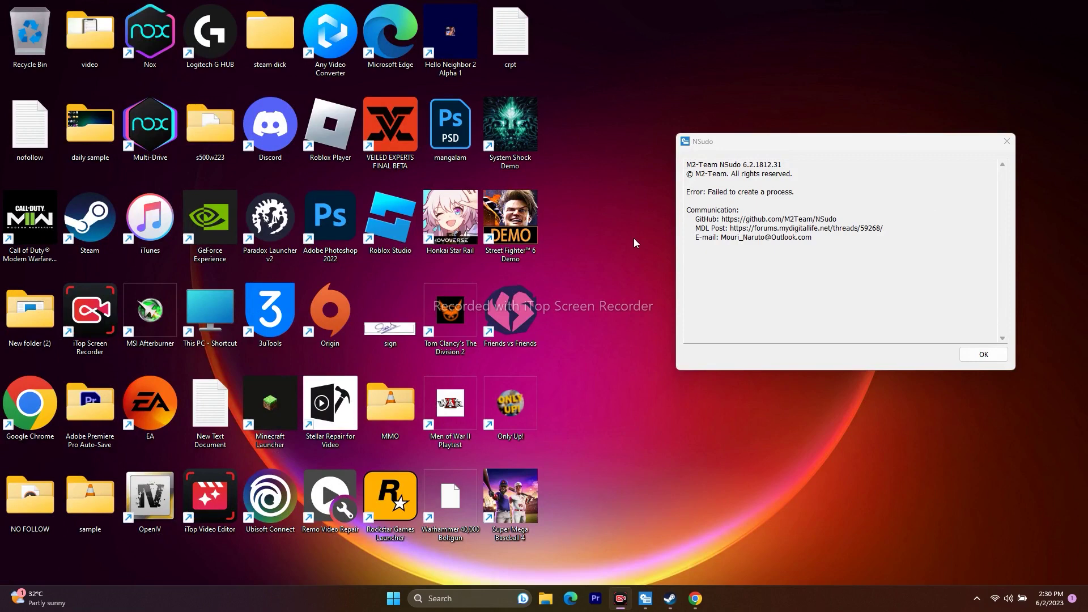
Open the Language & region page in Windows Settings and look at the languages available to install without adding one.
{"action": "left_click", "coordinate": [474, 599]}
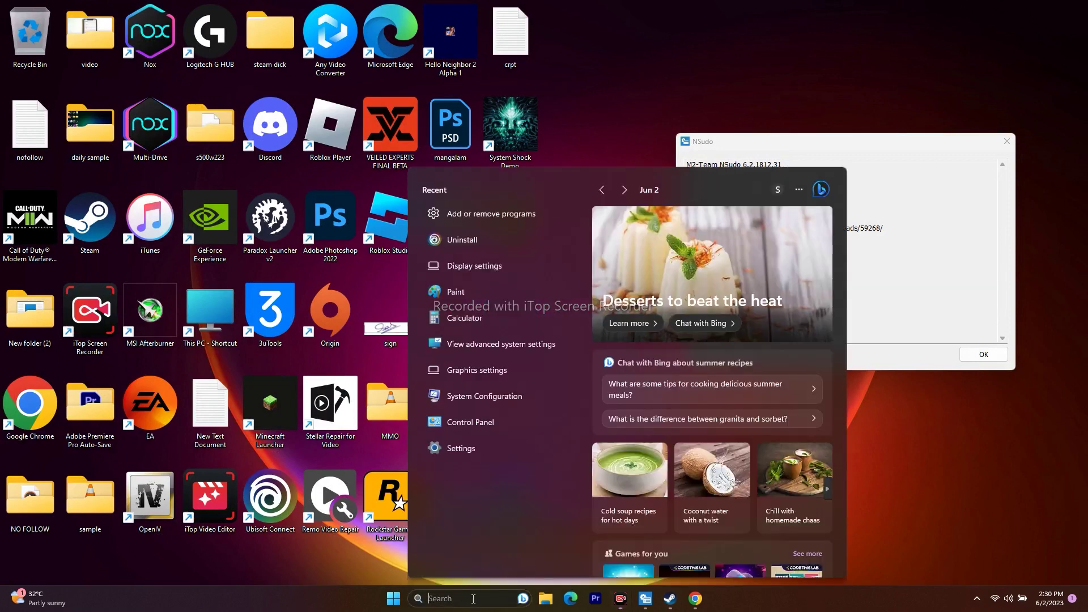
{"action": "left_click", "coordinate": [473, 450]}
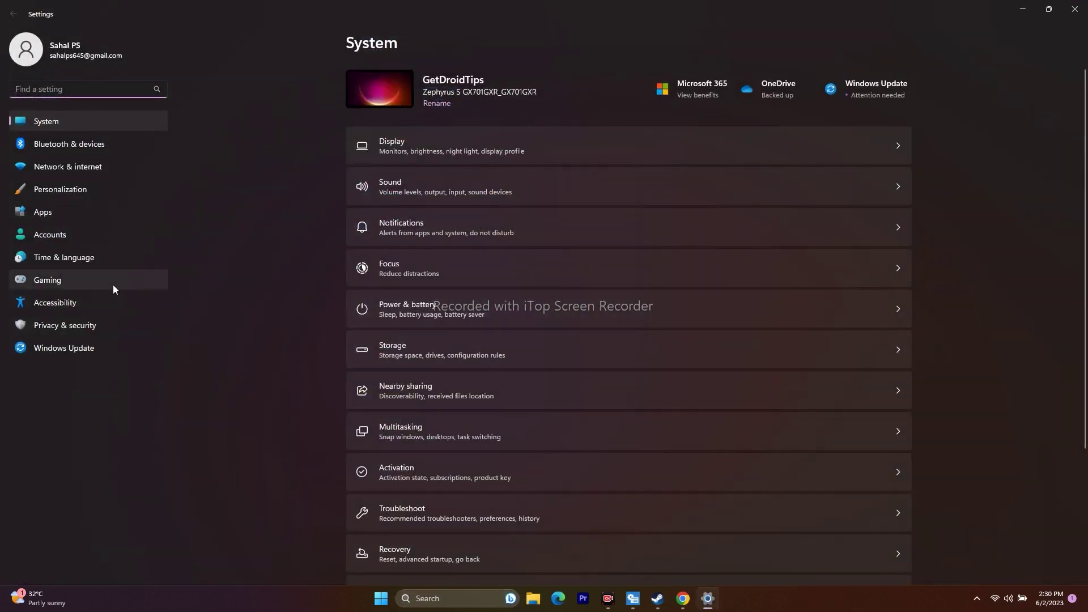
{"action": "left_click", "coordinate": [50, 259]}
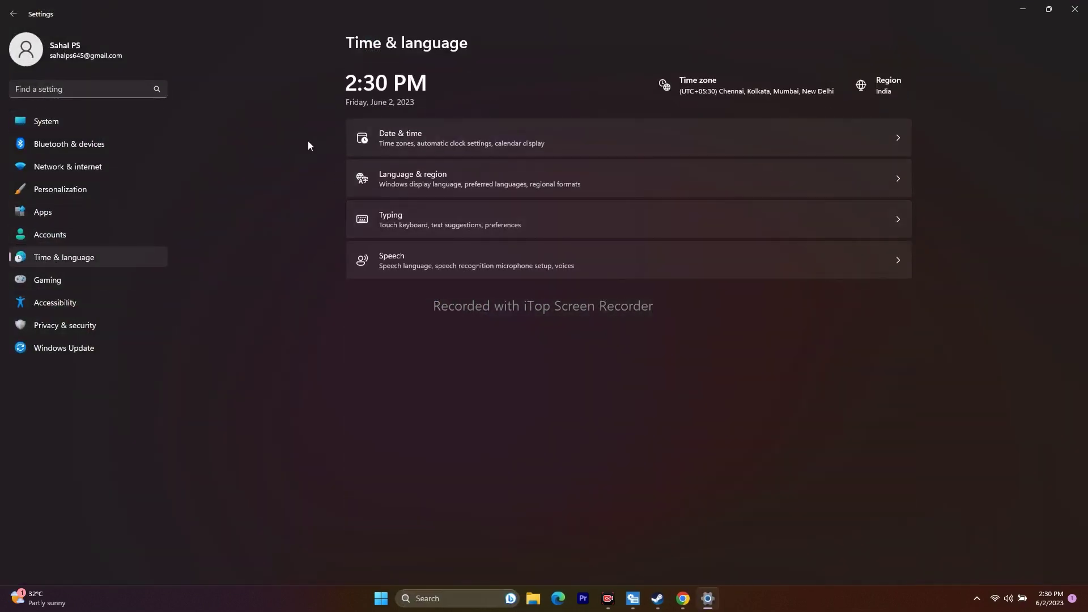
{"action": "left_click", "coordinate": [389, 182]}
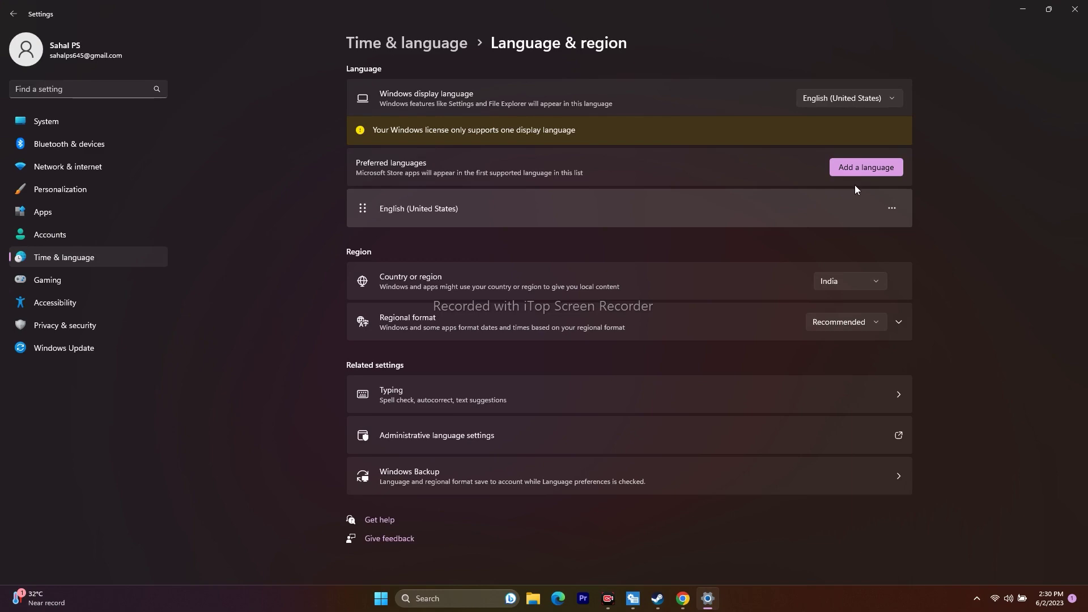
{"action": "left_click", "coordinate": [860, 168]}
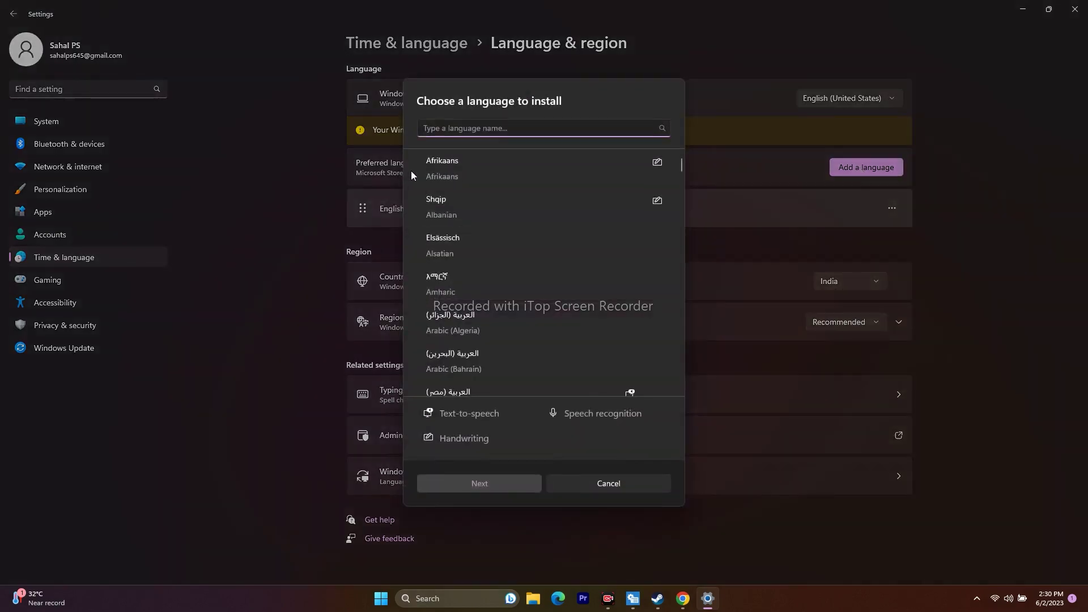
{"action": "left_click", "coordinate": [609, 481]}
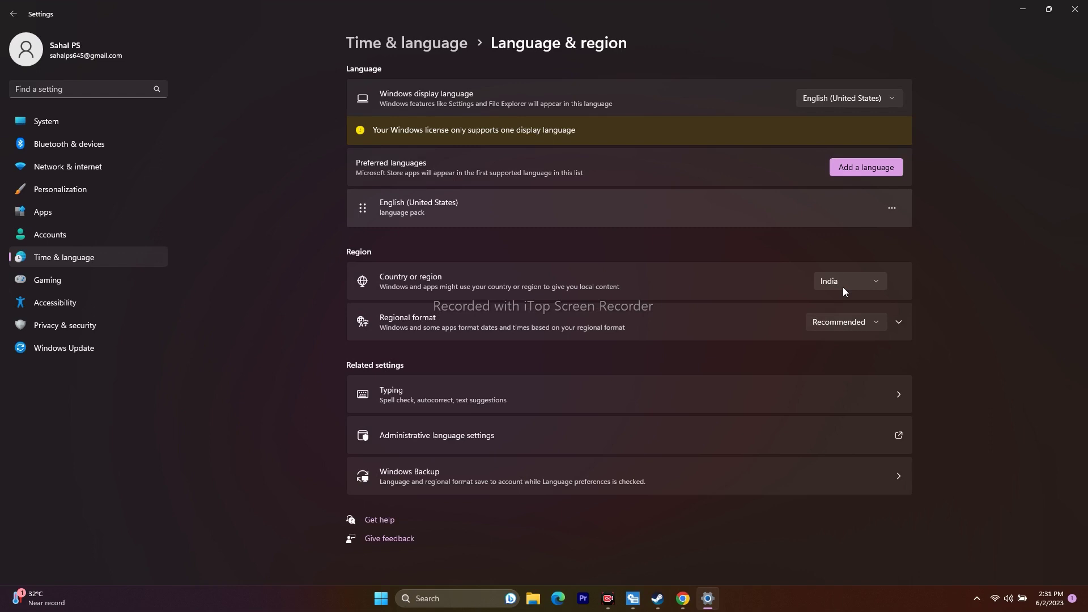
Turn on automatic time zone setting on the Date & time page and close Windows Settings.
{"action": "left_click", "coordinate": [13, 14]}
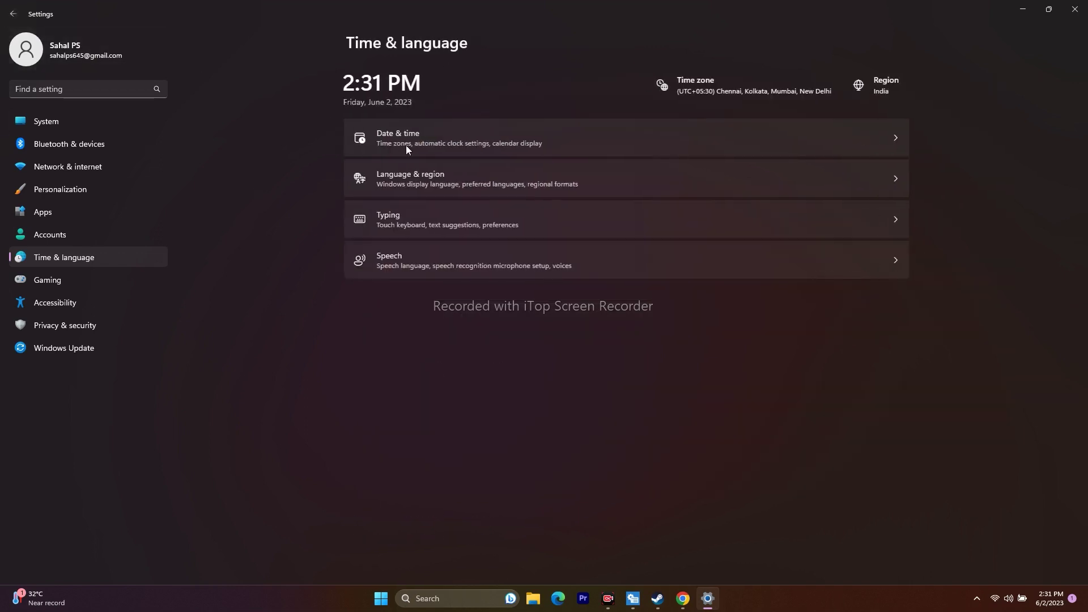
{"action": "left_click", "coordinate": [402, 139]}
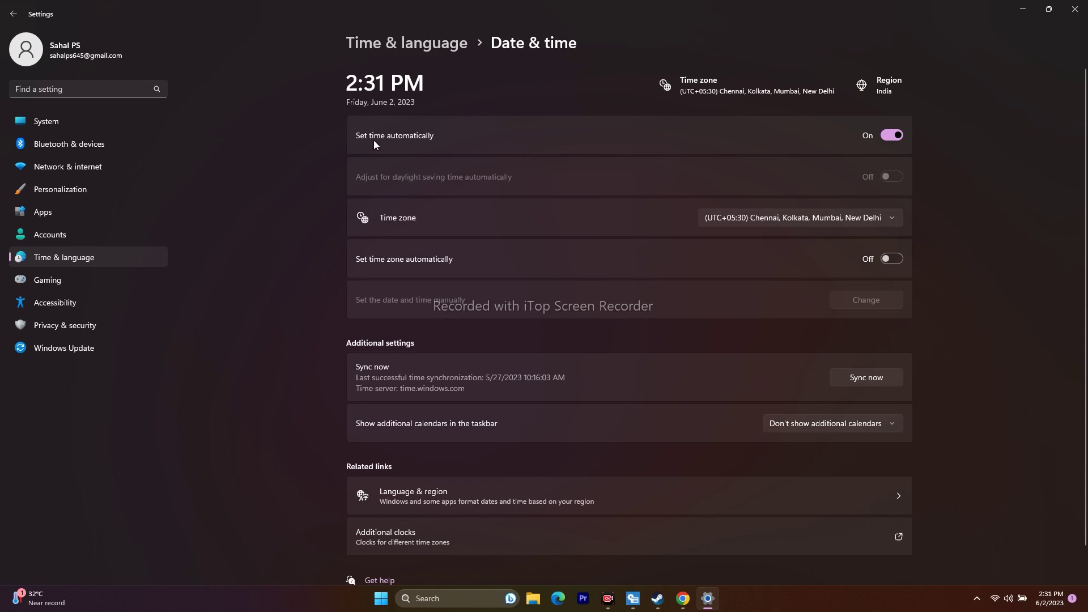
{"action": "left_click", "coordinate": [891, 259]}
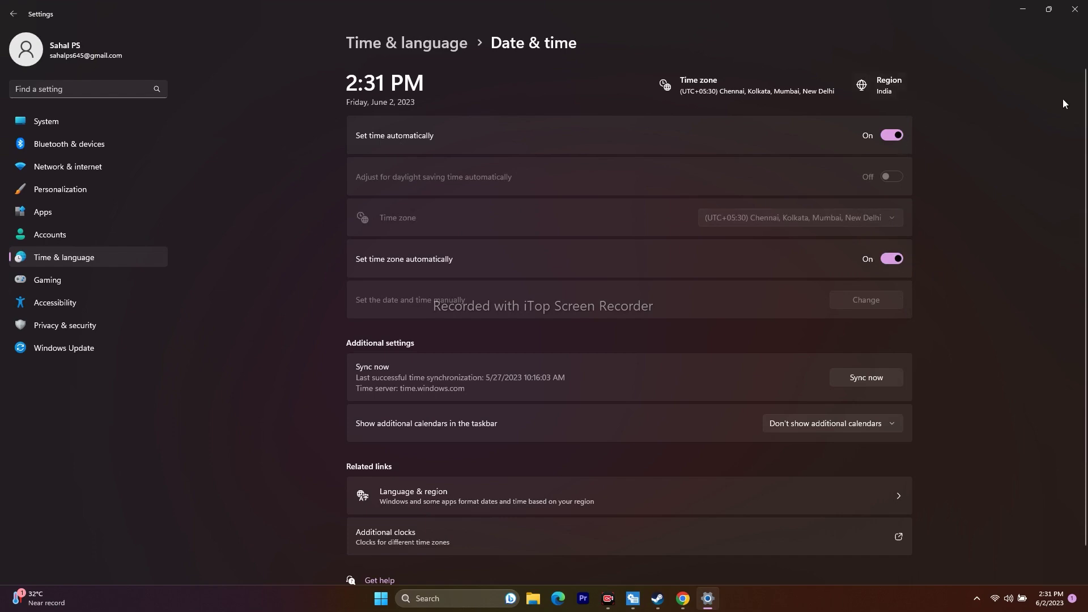
{"action": "left_click", "coordinate": [1075, 9]}
Switch to File Explorer, look through the Documents folder, and close the window.
{"action": "left_click", "coordinate": [663, 598]}
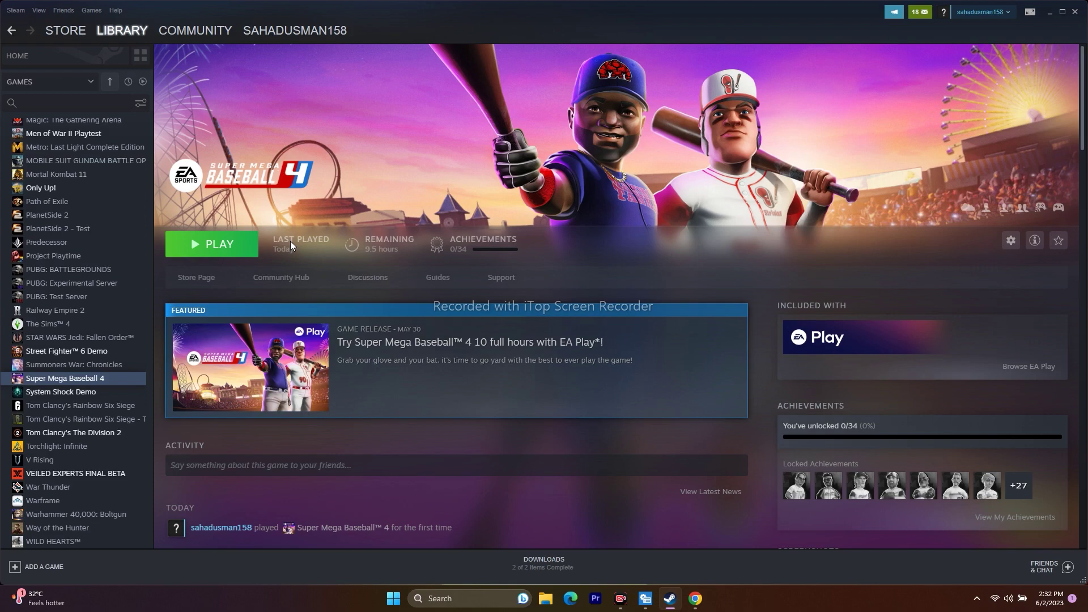
{"action": "left_click", "coordinate": [1047, 11]}
{"action": "left_click", "coordinate": [546, 598]}
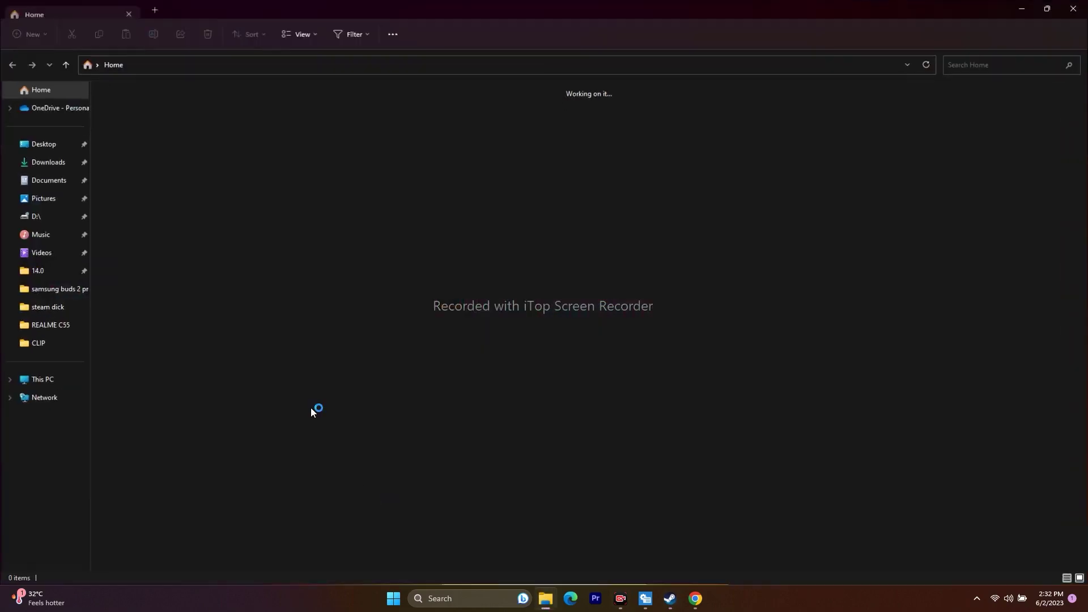
{"action": "left_click", "coordinate": [42, 379]}
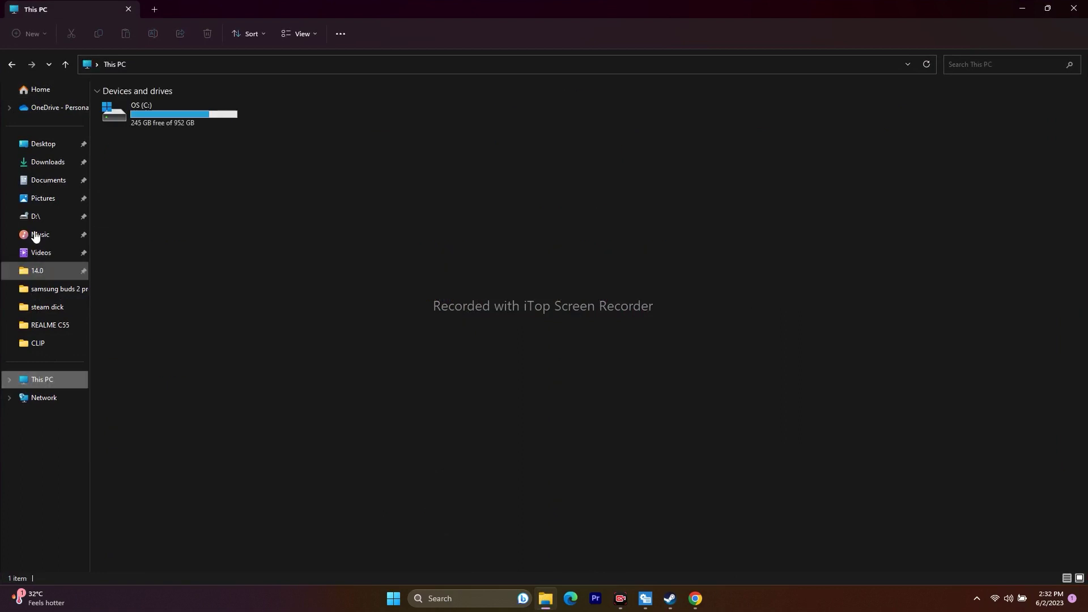
{"action": "left_click", "coordinate": [48, 179]}
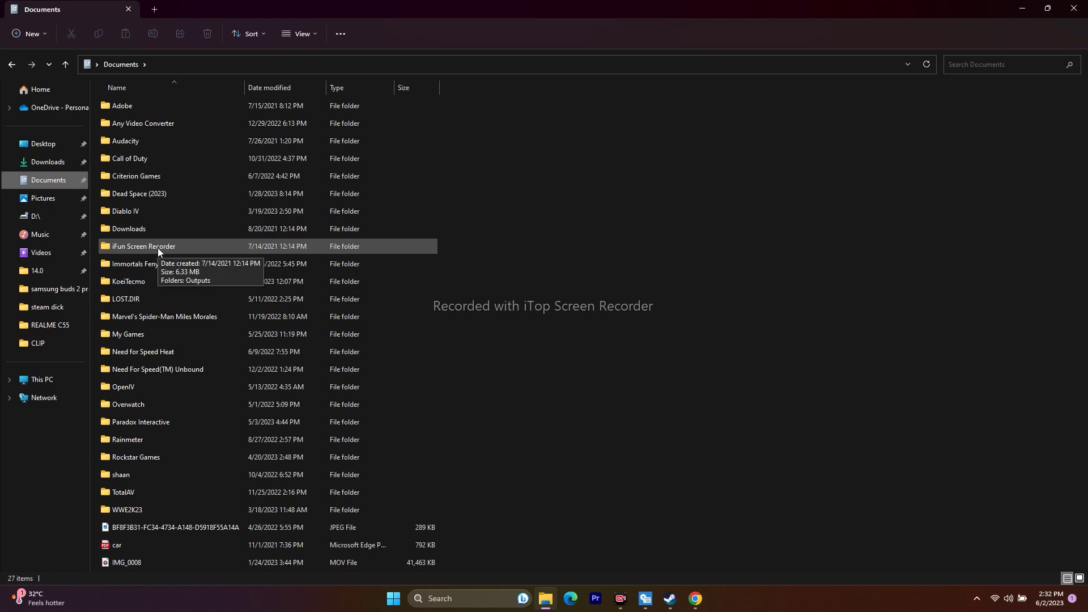
{"action": "left_click", "coordinate": [1059, 8]}
Show and minimize Steam, and open the list of apps allowed through Windows Defender Firewall from Control Panel.
{"action": "left_click", "coordinate": [670, 599]}
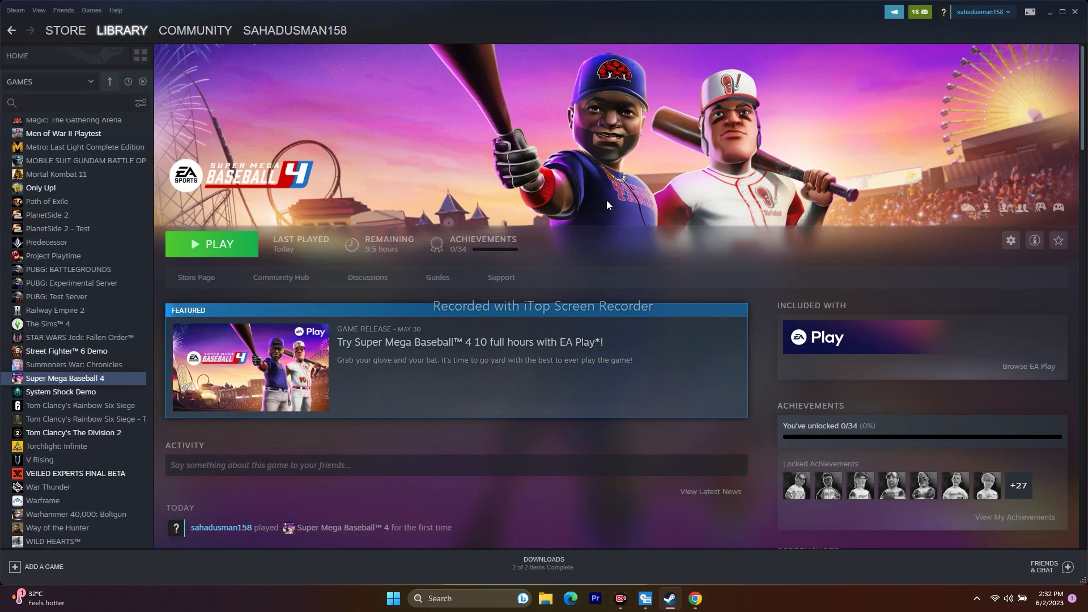
{"action": "left_click", "coordinate": [1046, 17]}
{"action": "left_click", "coordinate": [454, 598]}
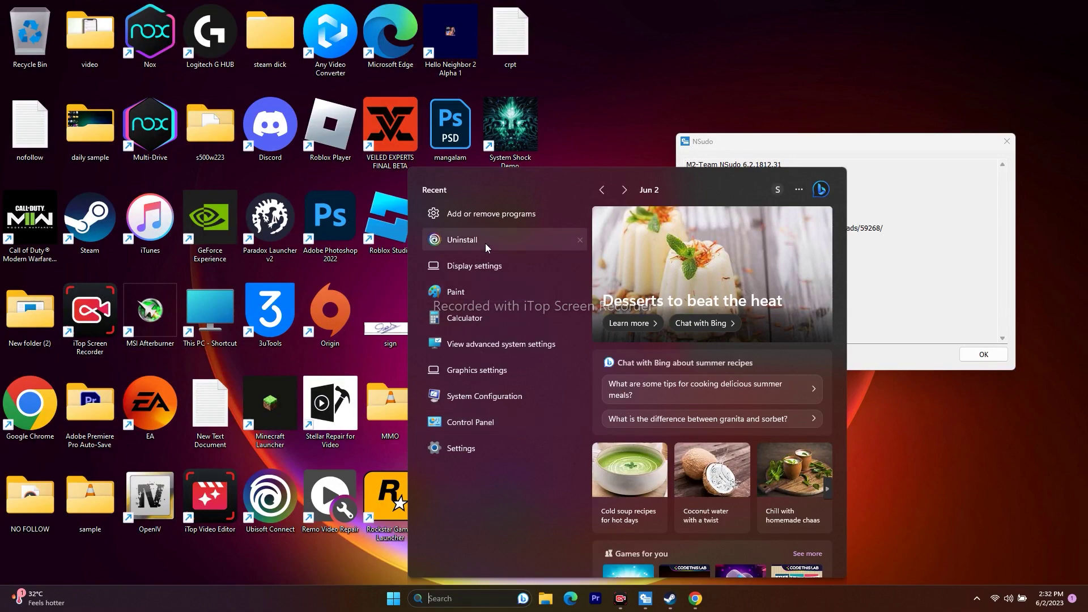
{"action": "left_click", "coordinate": [488, 423]}
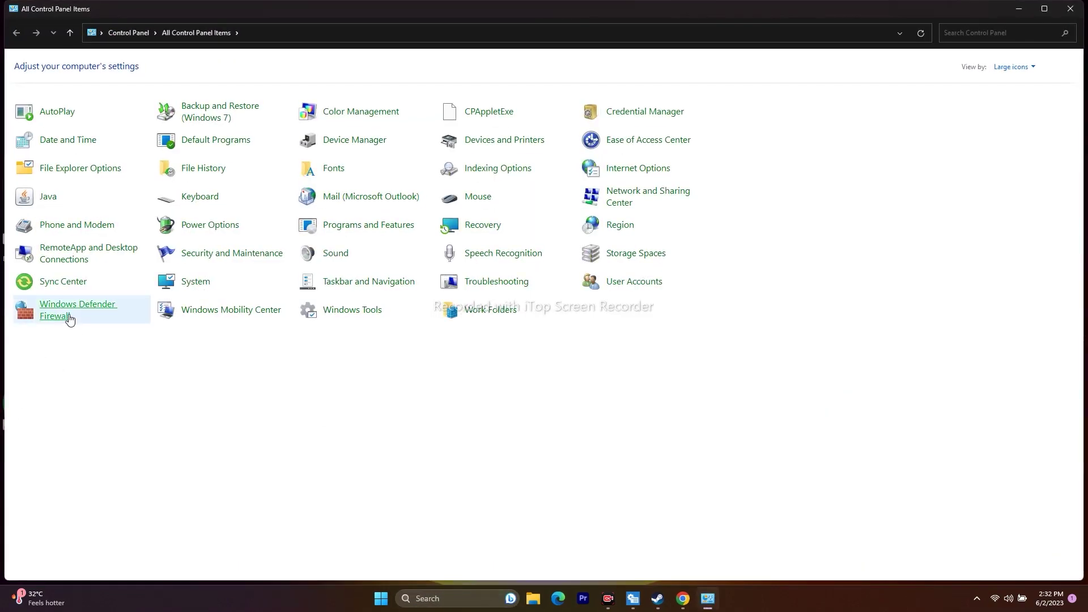
{"action": "left_click", "coordinate": [67, 315]}
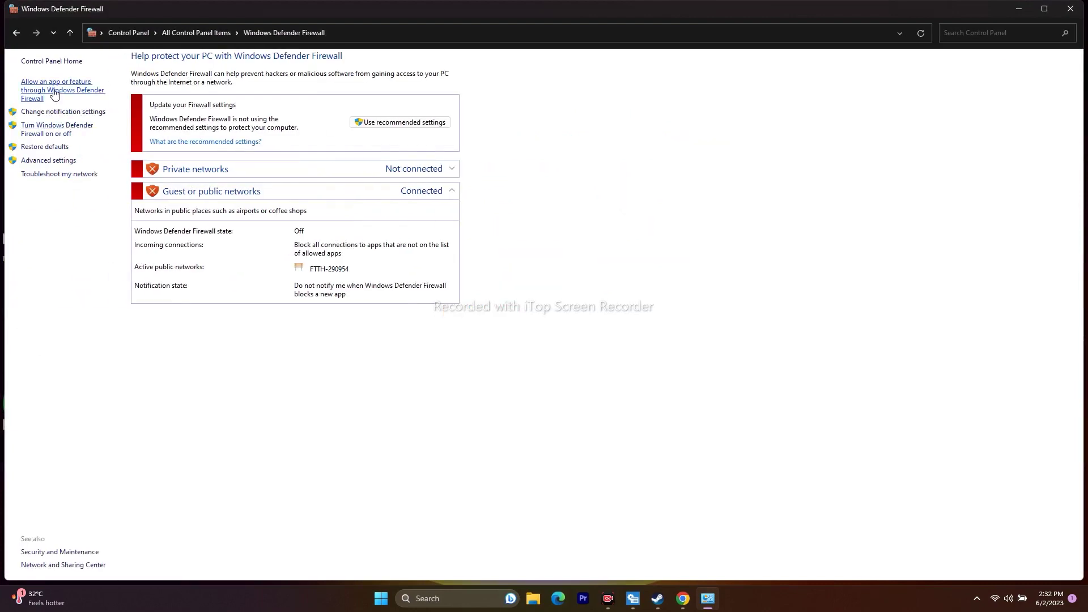
{"action": "left_click", "coordinate": [54, 94]}
Look through the firewall's allowed apps list for Super Mega Baseball 4 and its private and public network permissions.
{"action": "scroll", "coordinate": [554, 210], "scroll_direction": "down", "scroll_amount": 6}
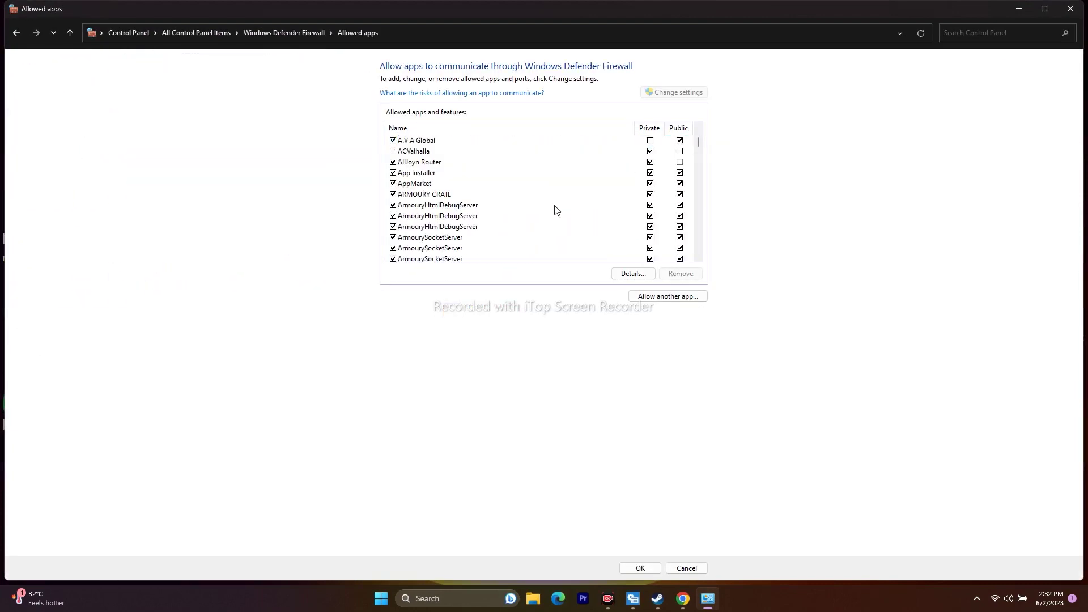
{"action": "scroll", "coordinate": [533, 197], "scroll_direction": "down", "scroll_amount": 12}
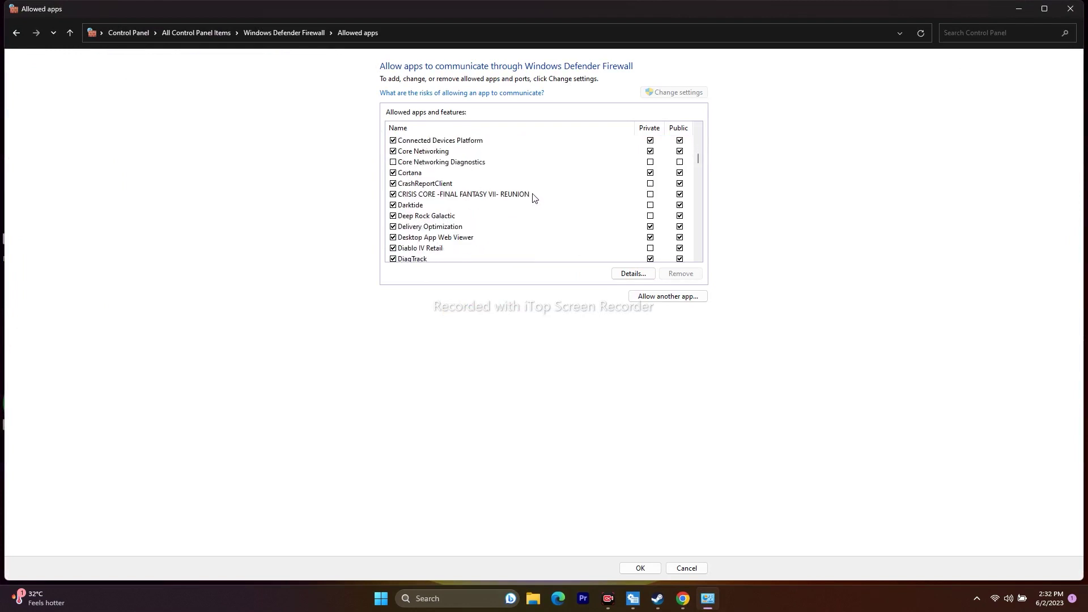
{"action": "scroll", "coordinate": [533, 198], "scroll_direction": "down", "scroll_amount": 12}
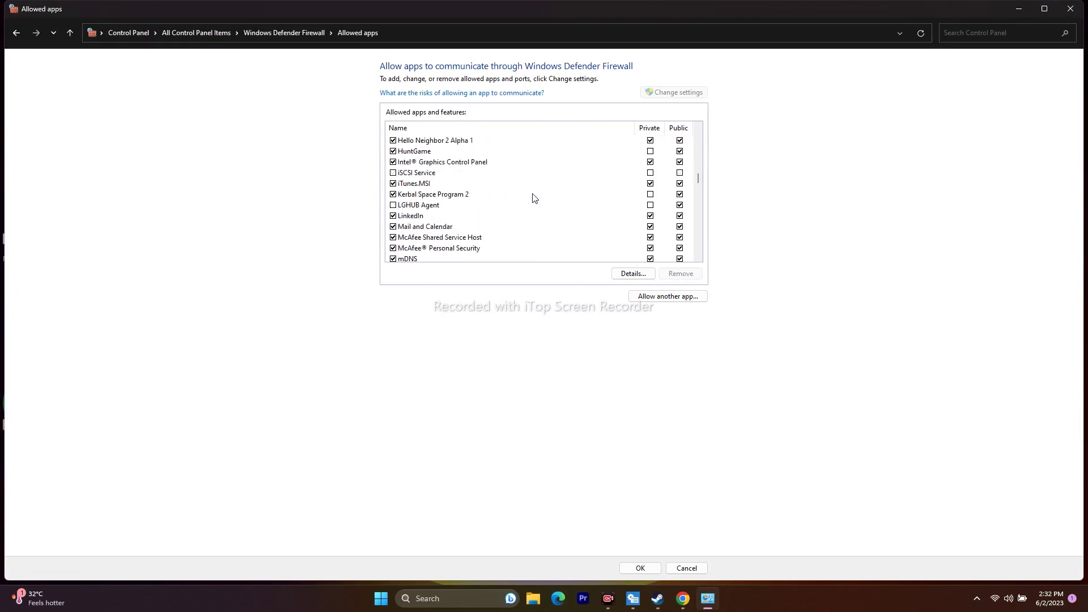
{"action": "scroll", "coordinate": [533, 198], "scroll_direction": "down", "scroll_amount": 12}
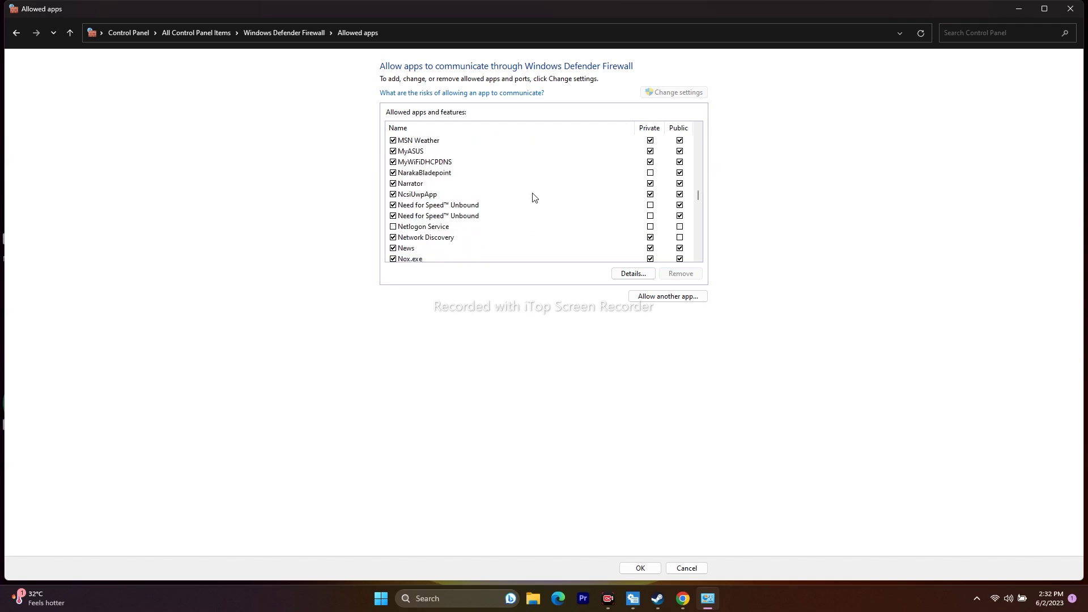
{"action": "scroll", "coordinate": [532, 198], "scroll_direction": "down", "scroll_amount": 3}
{"action": "scroll", "coordinate": [532, 198], "scroll_direction": "down", "scroll_amount": 1}
{"action": "scroll", "coordinate": [533, 197], "scroll_direction": "up", "scroll_amount": 7}
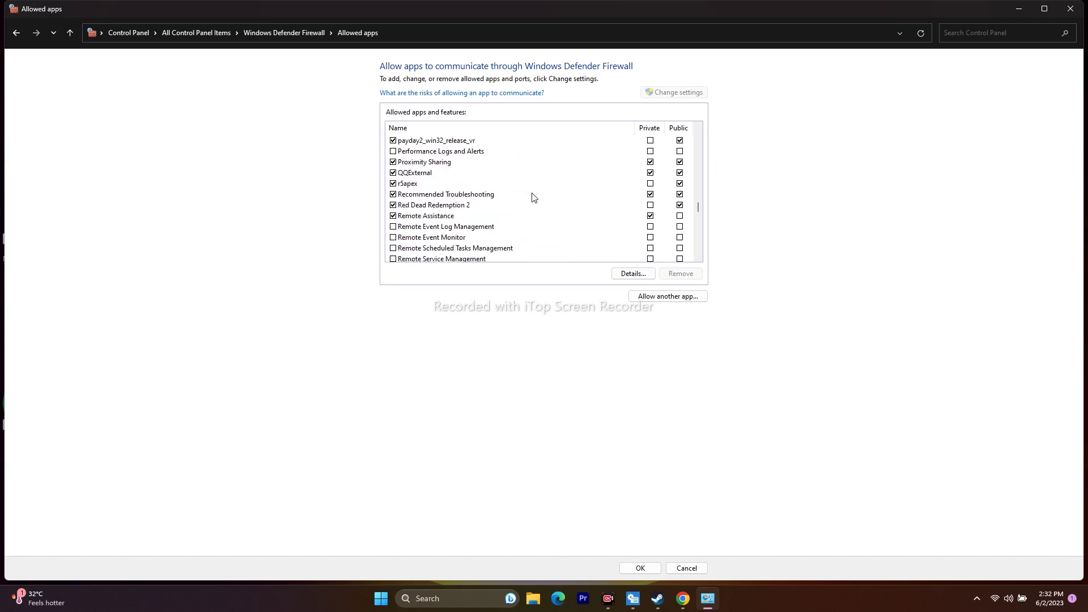
{"action": "scroll", "coordinate": [533, 198], "scroll_direction": "down", "scroll_amount": 7}
{"action": "scroll", "coordinate": [533, 198], "scroll_direction": "down", "scroll_amount": 4}
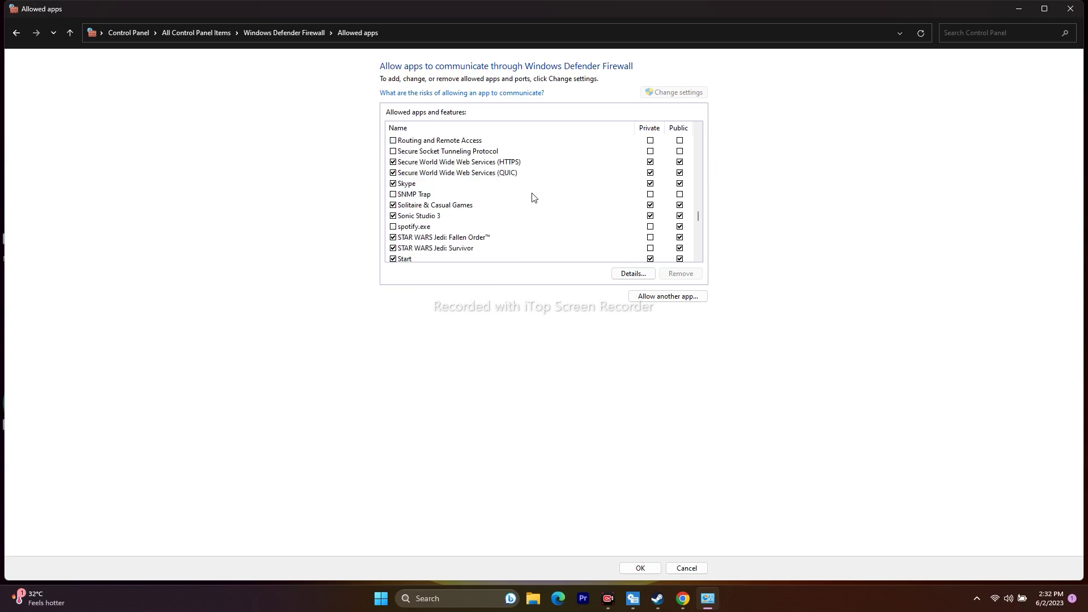
{"action": "scroll", "coordinate": [463, 187], "scroll_direction": "down", "scroll_amount": 1}
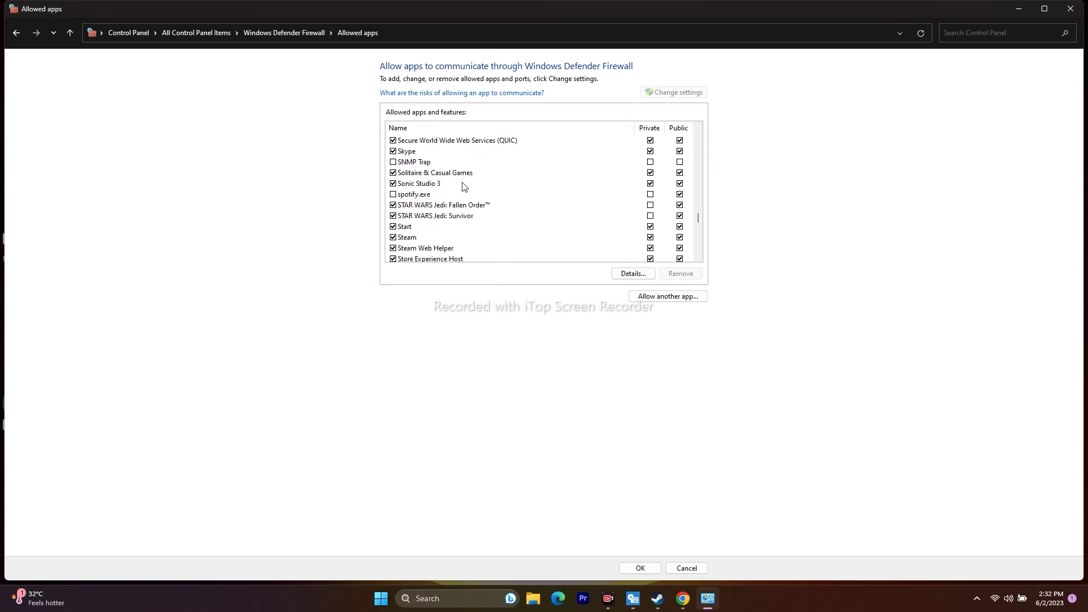
{"action": "scroll", "coordinate": [462, 184], "scroll_direction": "down", "scroll_amount": 1}
{"action": "scroll", "coordinate": [456, 176], "scroll_direction": "down", "scroll_amount": 1}
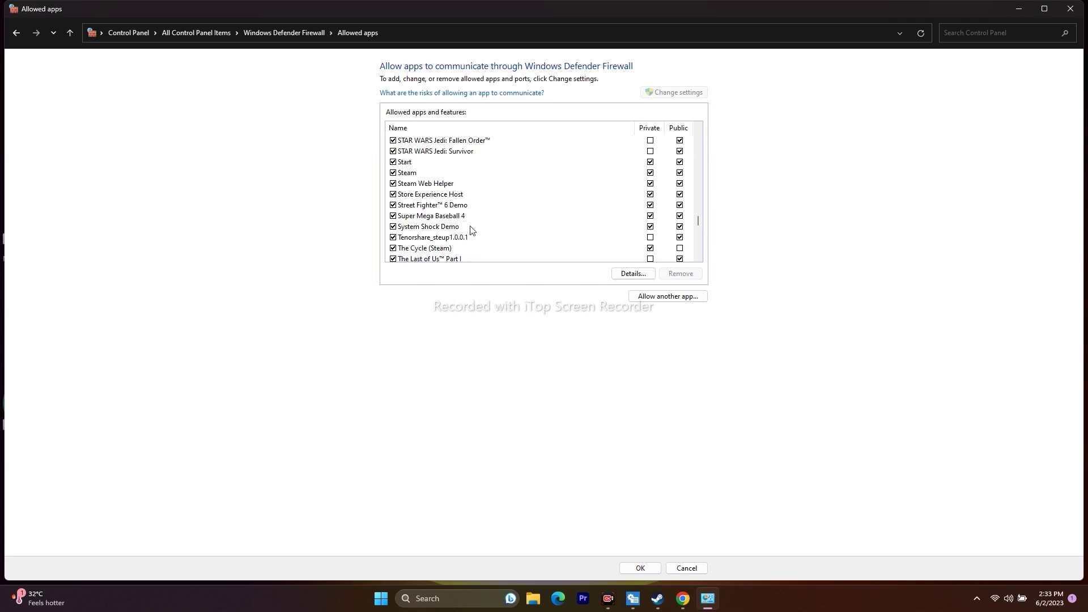
Start allowing another app through the firewall and browse to the C:\Program Files (x86)\Steam\steamapps\common folder.
{"action": "left_click", "coordinate": [669, 296]}
{"action": "left_click", "coordinate": [635, 357]}
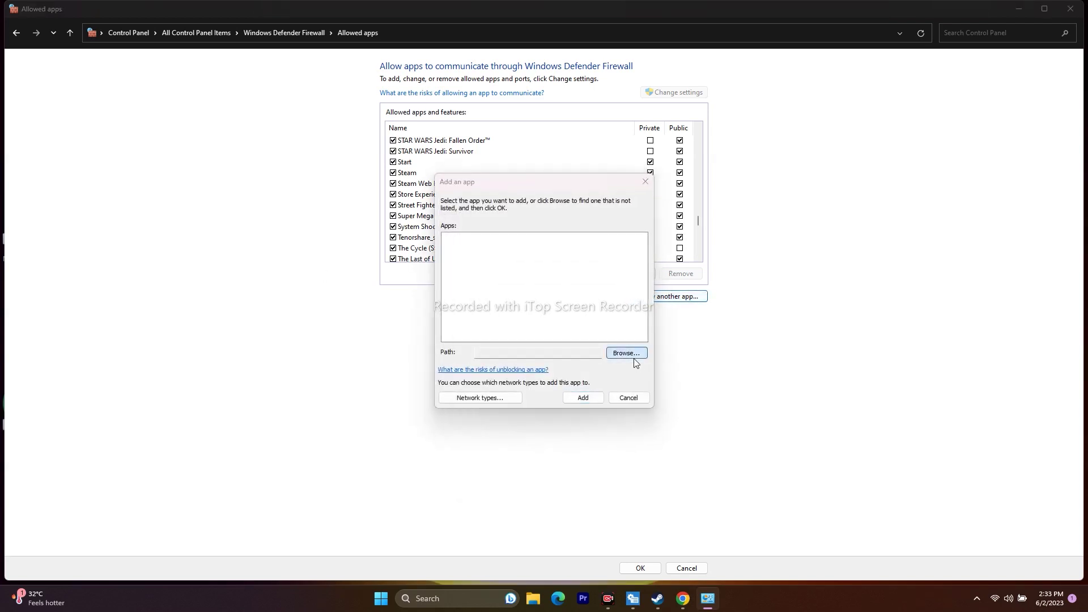
{"action": "scroll", "coordinate": [481, 380], "scroll_direction": "down", "scroll_amount": 1}
{"action": "left_click", "coordinate": [481, 410]}
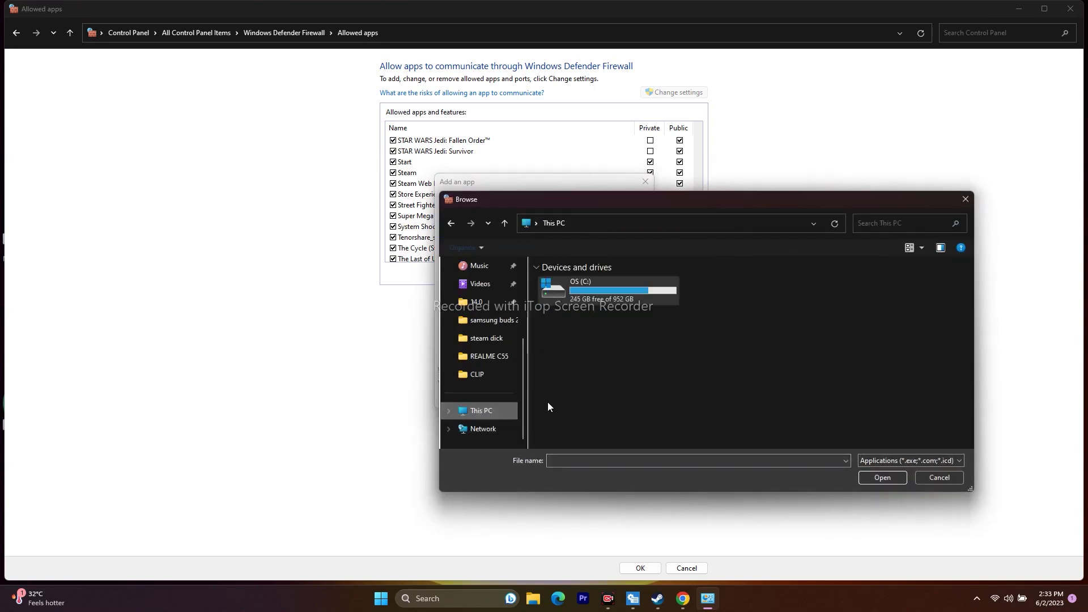
{"action": "double_click", "coordinate": [589, 298]}
{"action": "scroll", "coordinate": [596, 318], "scroll_direction": "down", "scroll_amount": 3}
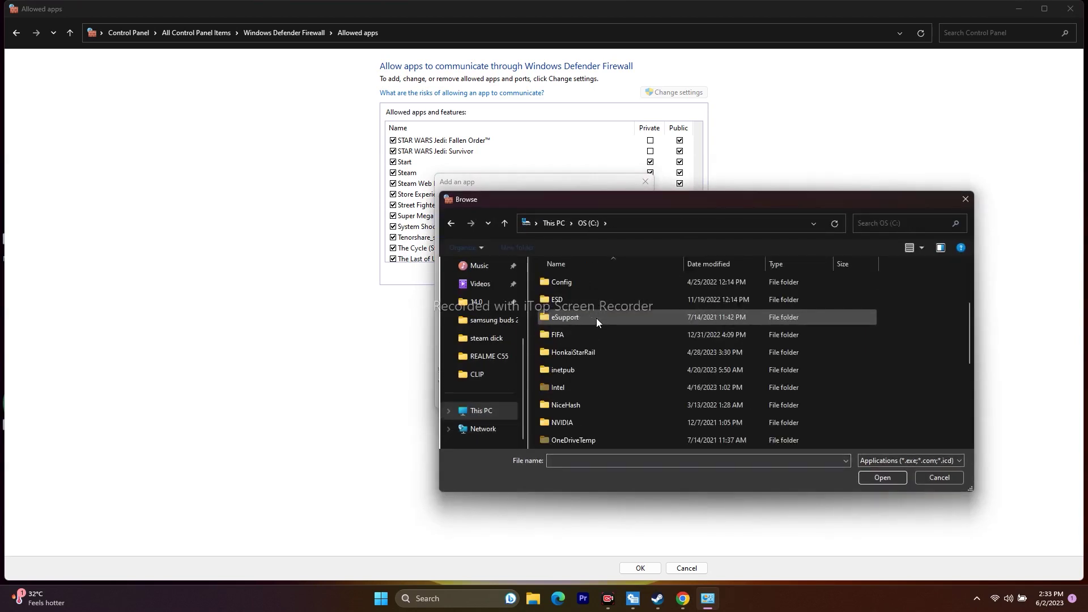
{"action": "double_click", "coordinate": [614, 440]}
{"action": "scroll", "coordinate": [595, 332], "scroll_direction": "down", "scroll_amount": 5}
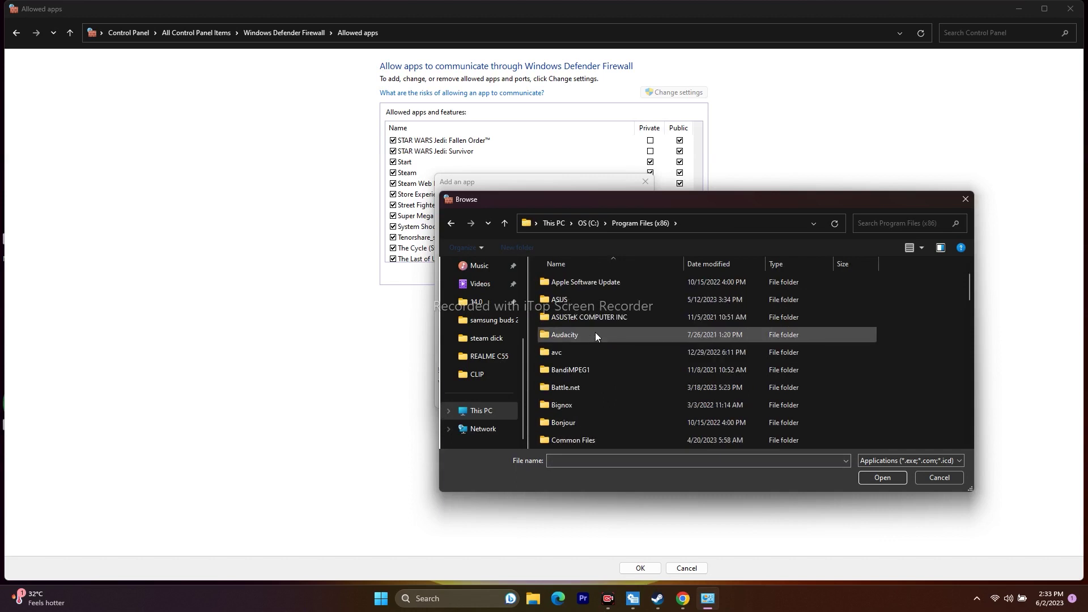
{"action": "scroll", "coordinate": [595, 334], "scroll_direction": "down", "scroll_amount": 10}
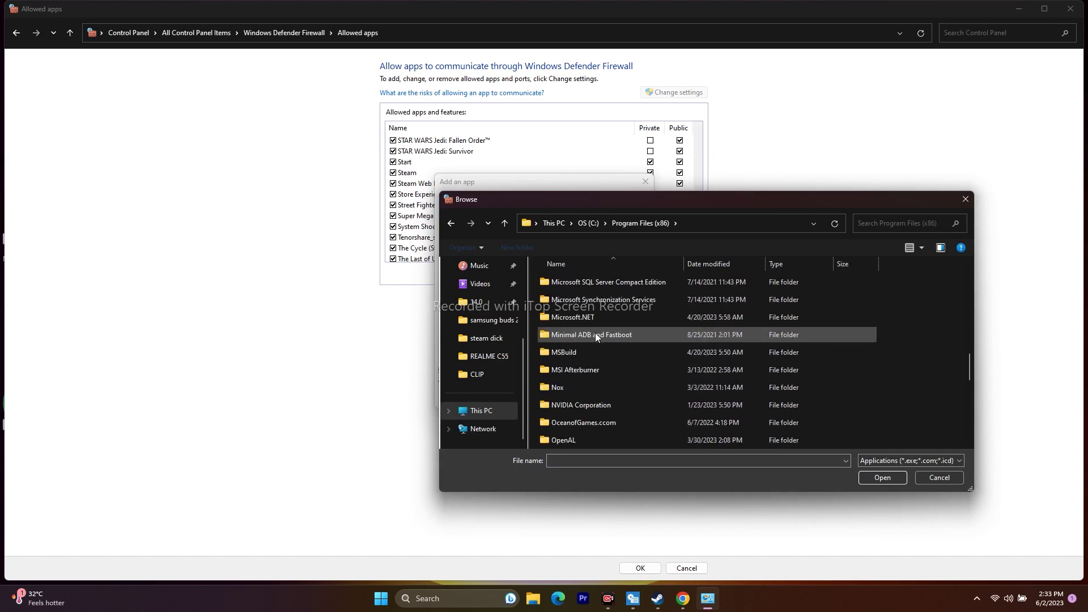
{"action": "scroll", "coordinate": [595, 332], "scroll_direction": "down", "scroll_amount": 1}
{"action": "double_click", "coordinate": [589, 386]}
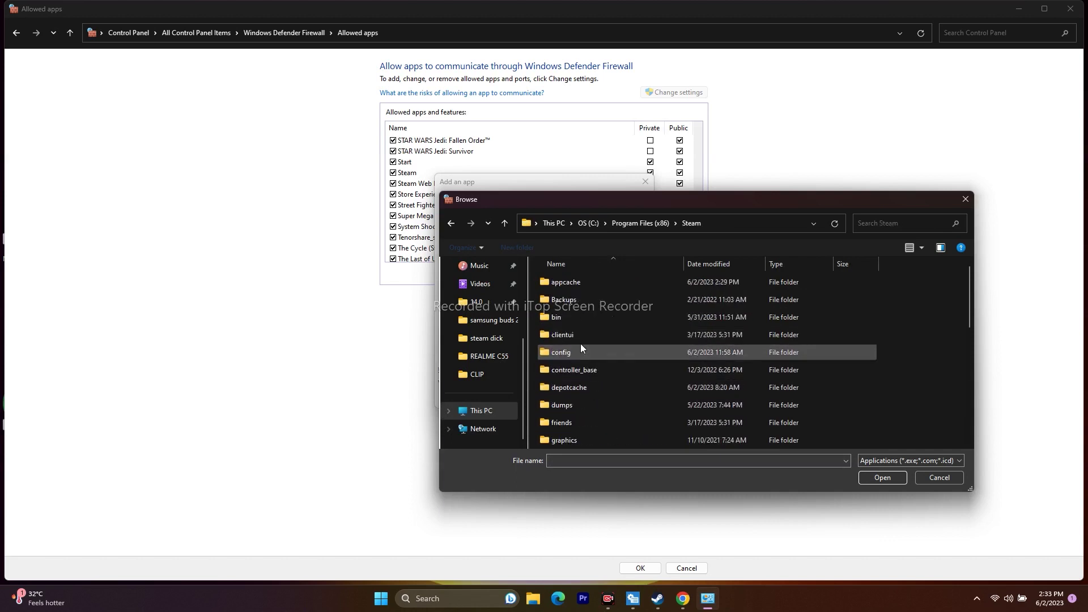
{"action": "scroll", "coordinate": [580, 334], "scroll_direction": "down", "scroll_amount": 2}
{"action": "double_click", "coordinate": [584, 365]}
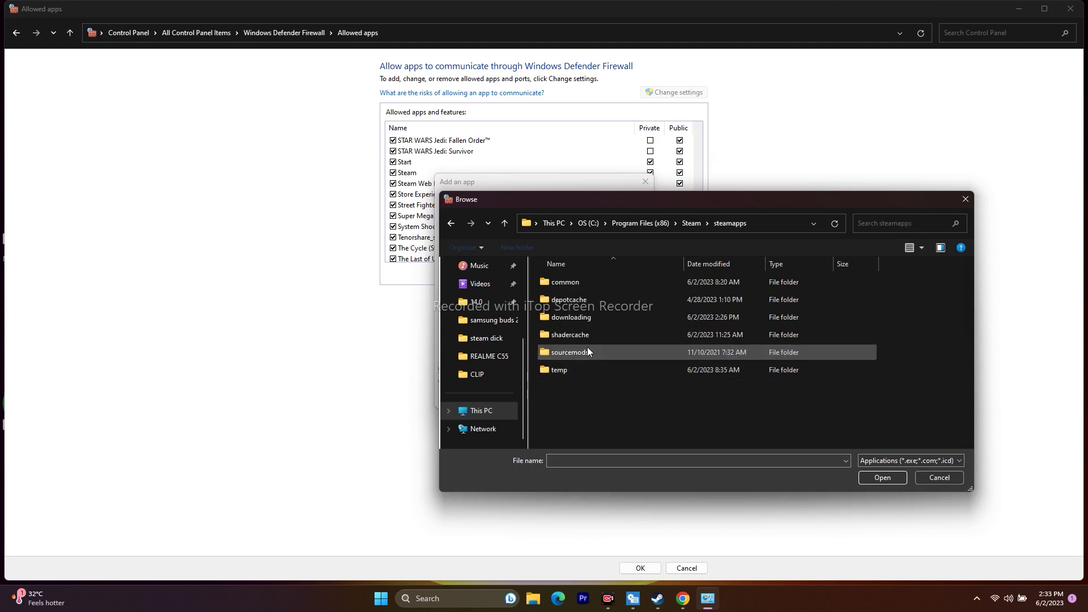
{"action": "double_click", "coordinate": [580, 286]}
Try to add the supermegabaseball application from the Super Mega Baseball 4 folder to the firewall's allowed apps.
{"action": "scroll", "coordinate": [583, 324], "scroll_direction": "down", "scroll_amount": 6}
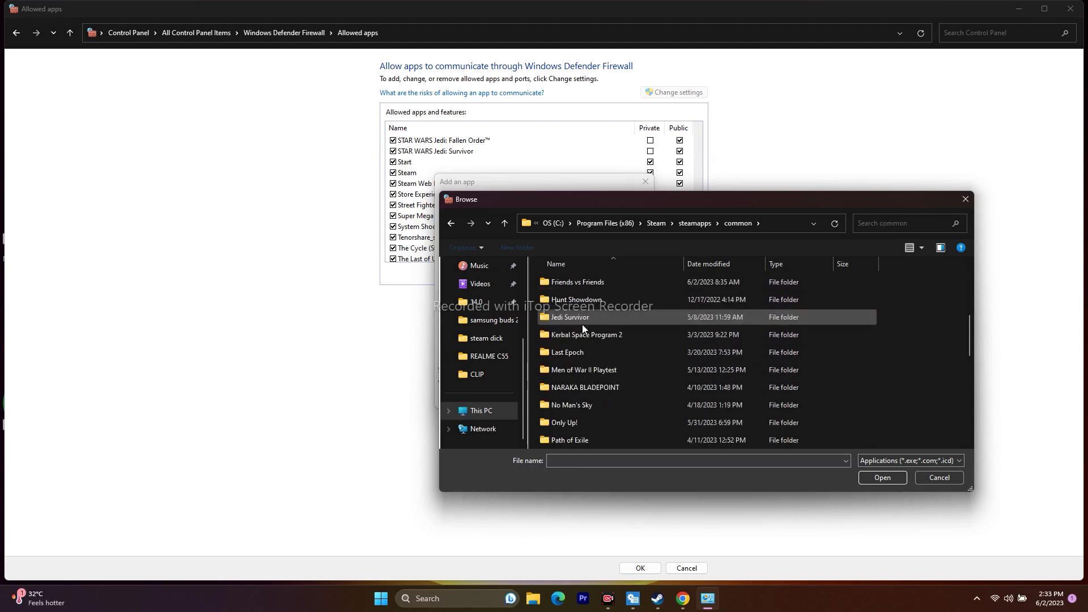
{"action": "scroll", "coordinate": [583, 324], "scroll_direction": "up", "scroll_amount": 5}
{"action": "scroll", "coordinate": [582, 325], "scroll_direction": "down", "scroll_amount": 8}
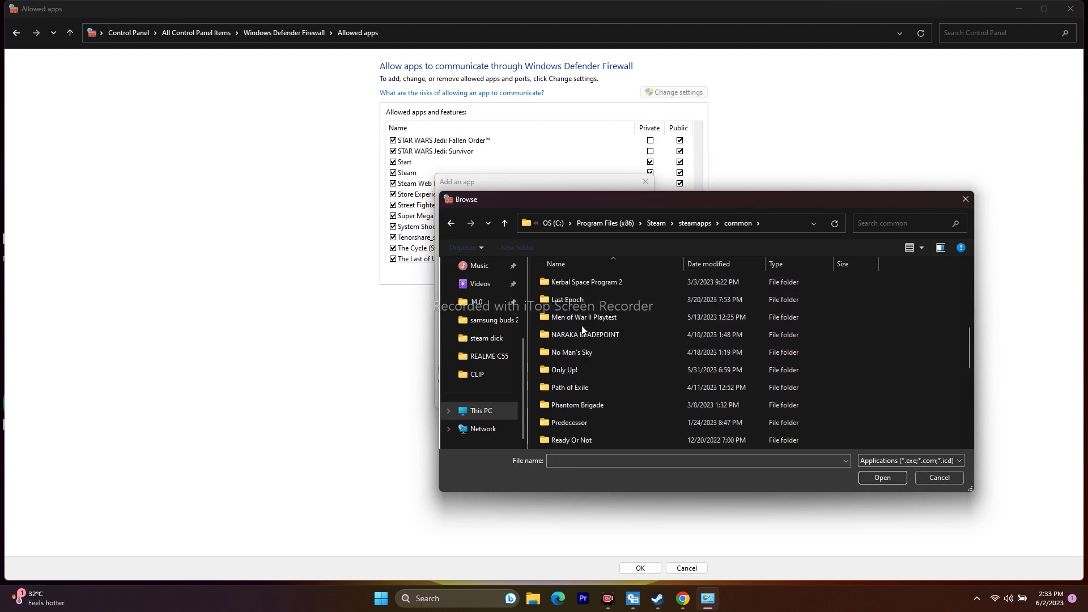
{"action": "scroll", "coordinate": [581, 325], "scroll_direction": "down", "scroll_amount": 3}
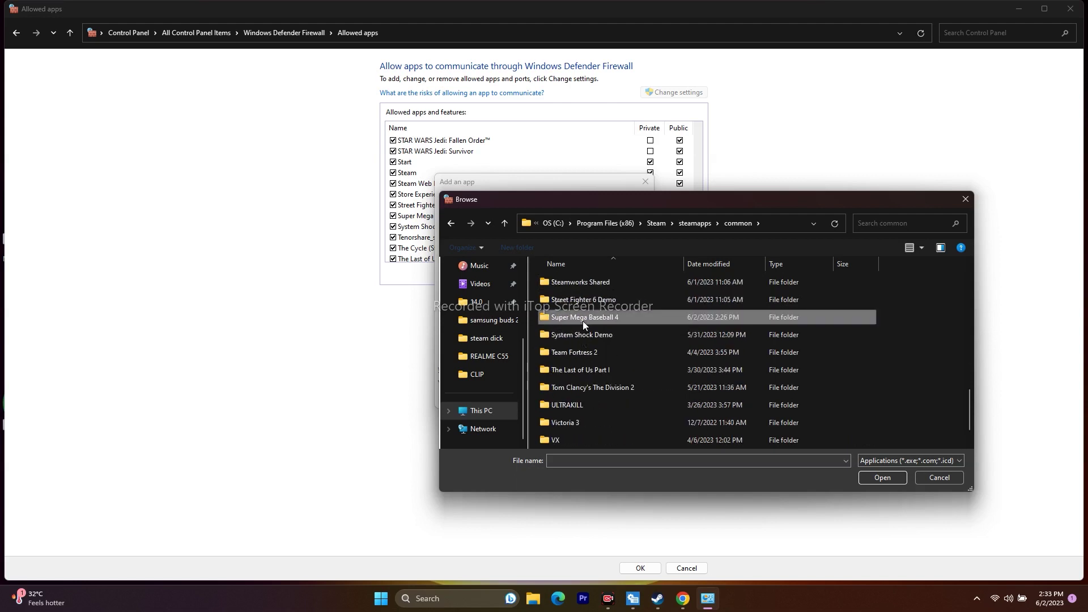
{"action": "double_click", "coordinate": [583, 321]}
{"action": "left_click", "coordinate": [580, 320]}
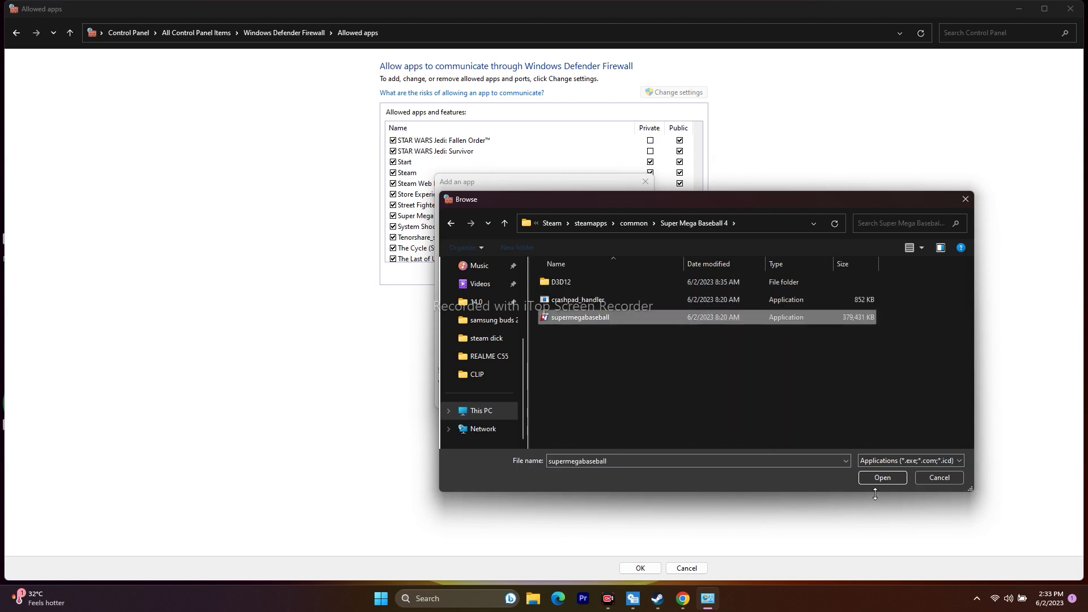
{"action": "left_click", "coordinate": [866, 480]}
{"action": "left_click", "coordinate": [591, 396]}
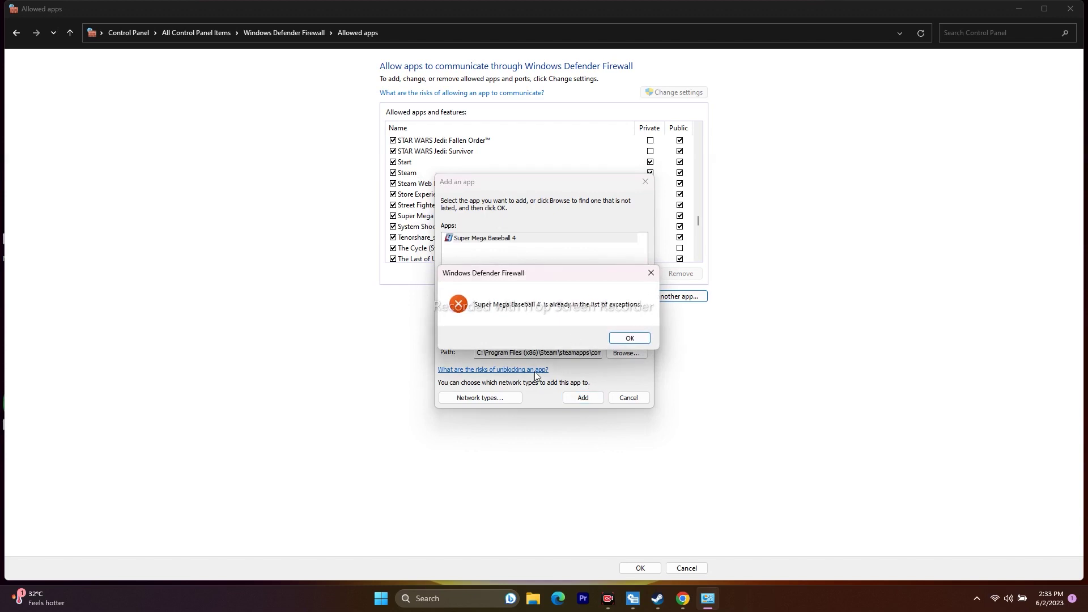
{"action": "left_click", "coordinate": [628, 338]}
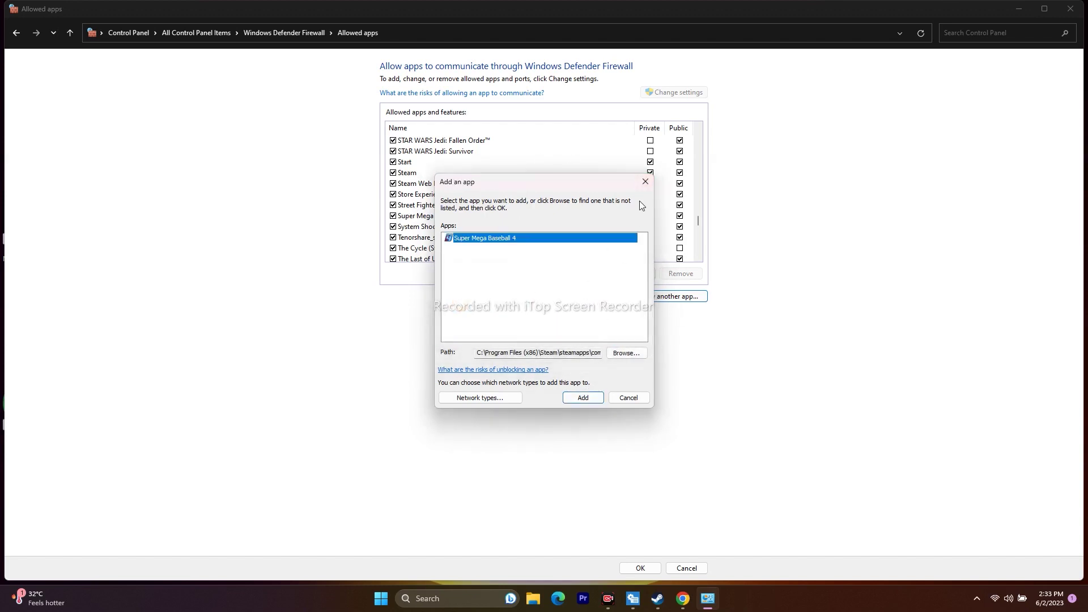
Close the add-app dialog and the firewall window, and view the Super Mega Baseball 4 page in Steam before minimizing it.
{"action": "left_click", "coordinate": [645, 181]}
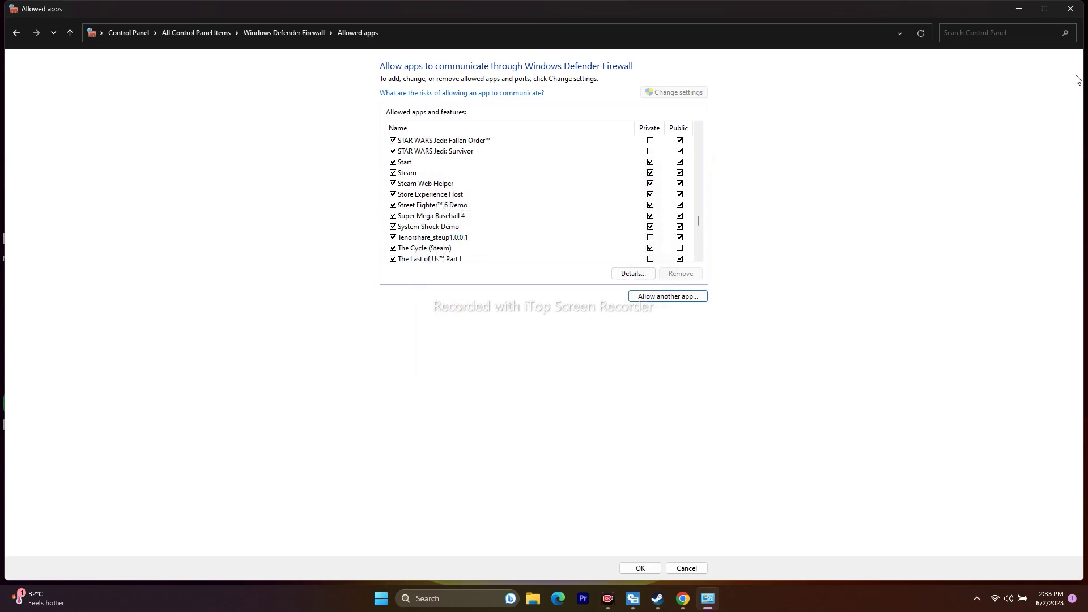
{"action": "left_click", "coordinate": [1070, 8]}
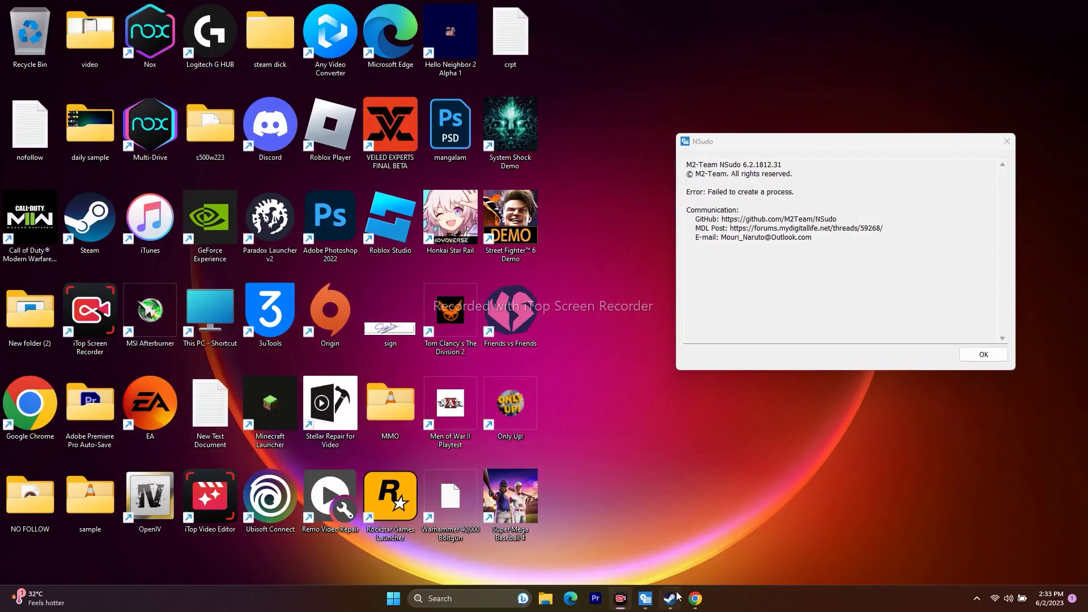
{"action": "left_click", "coordinate": [677, 596]}
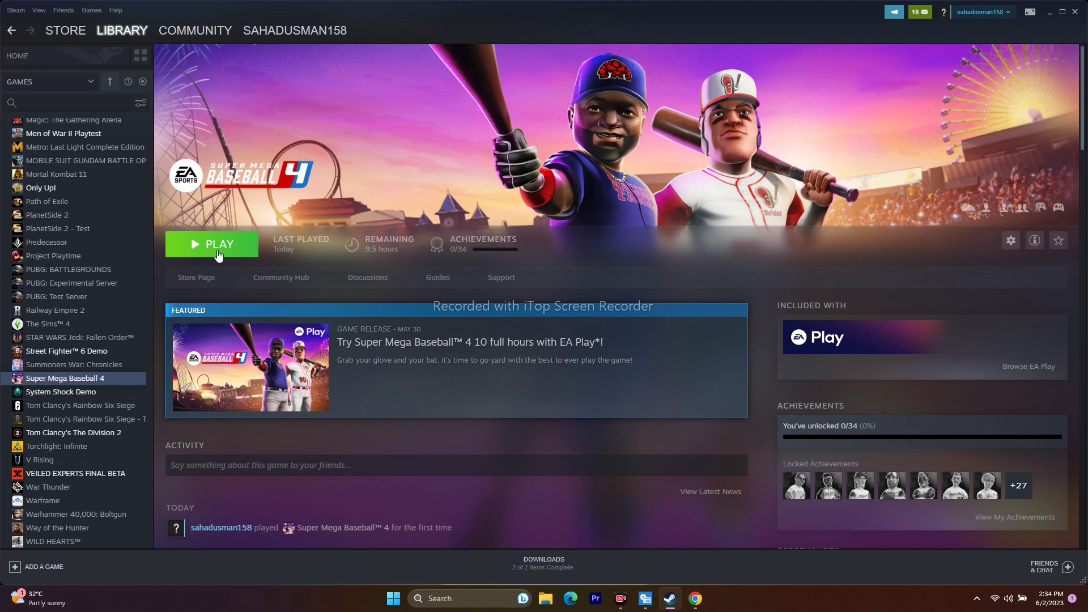
{"action": "left_click", "coordinate": [1052, 13]}
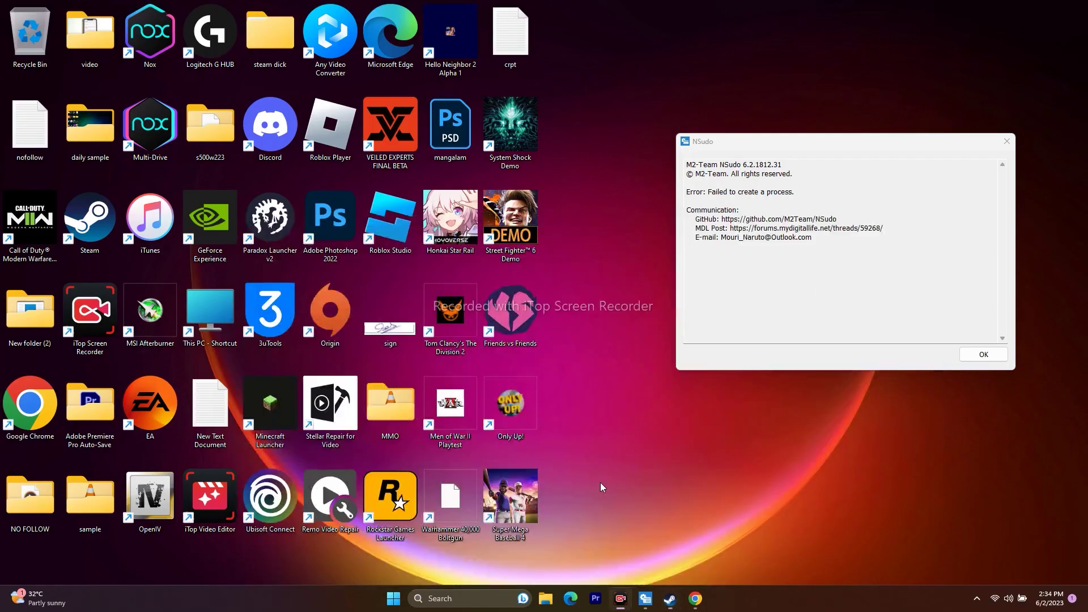
Disable all services in System Configuration, apply the change, and exit without restarting the computer.
{"action": "left_click", "coordinate": [462, 598]}
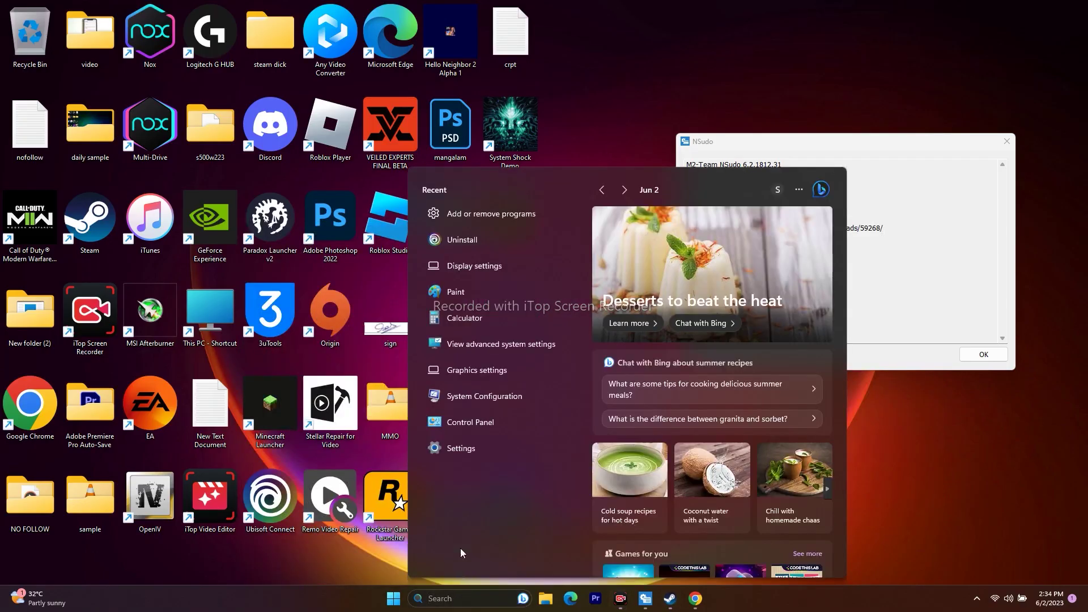
{"action": "left_click", "coordinate": [485, 396]}
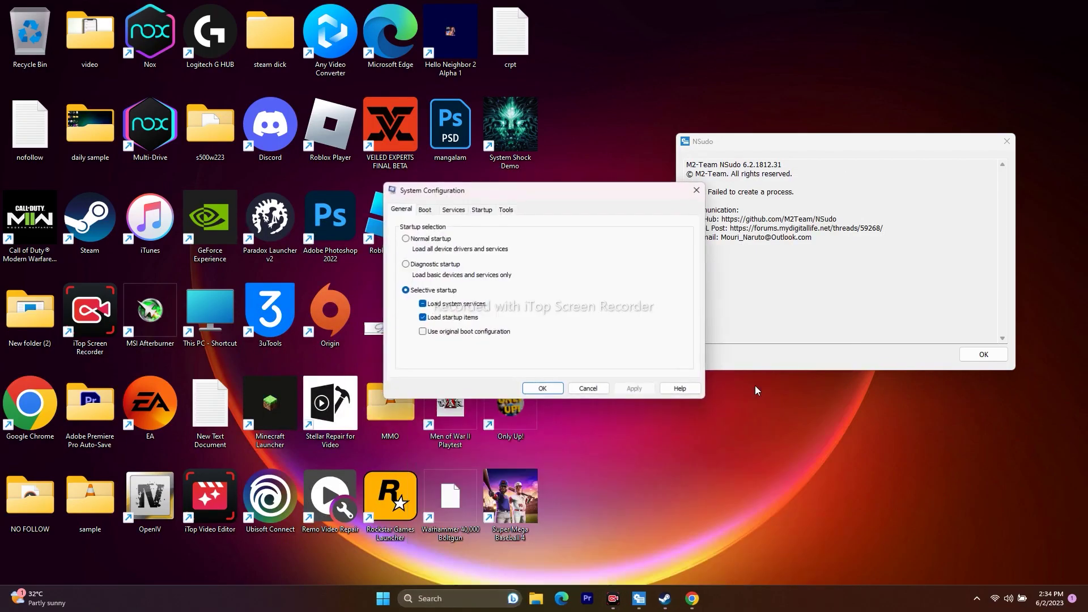
{"action": "left_click", "coordinate": [458, 212]}
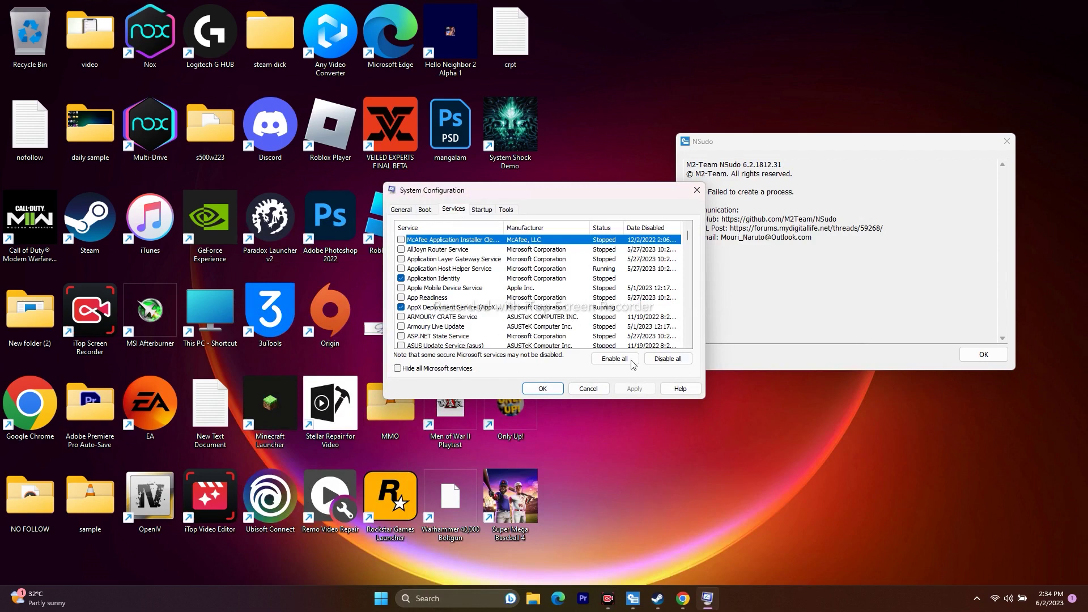
{"action": "left_click", "coordinate": [667, 359]}
{"action": "left_click", "coordinate": [635, 388]}
{"action": "left_click", "coordinate": [542, 389]}
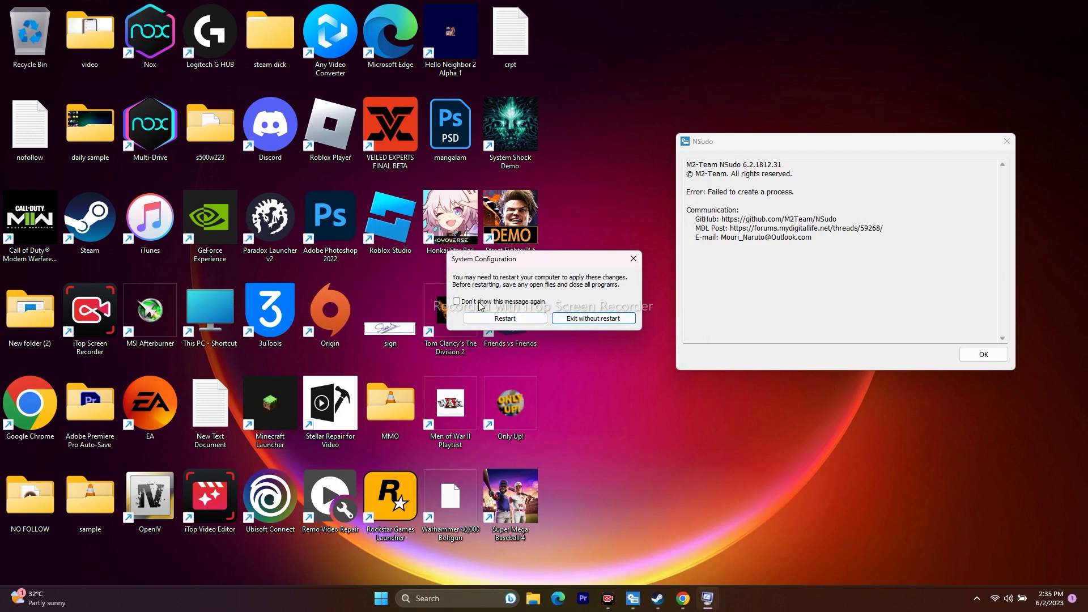
{"action": "left_click", "coordinate": [571, 321]}
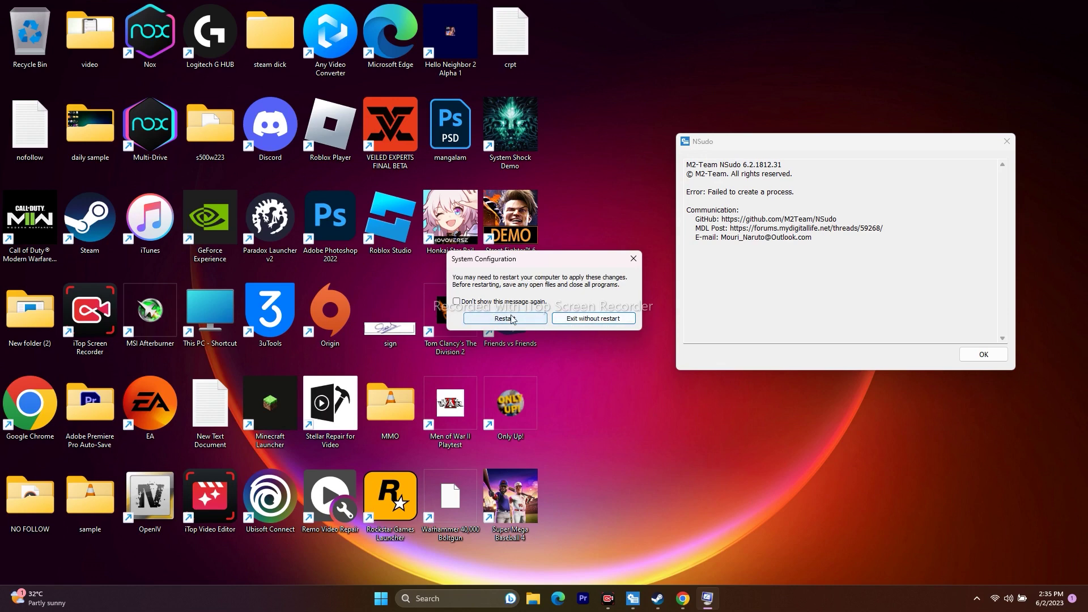
{"action": "left_click", "coordinate": [602, 324]}
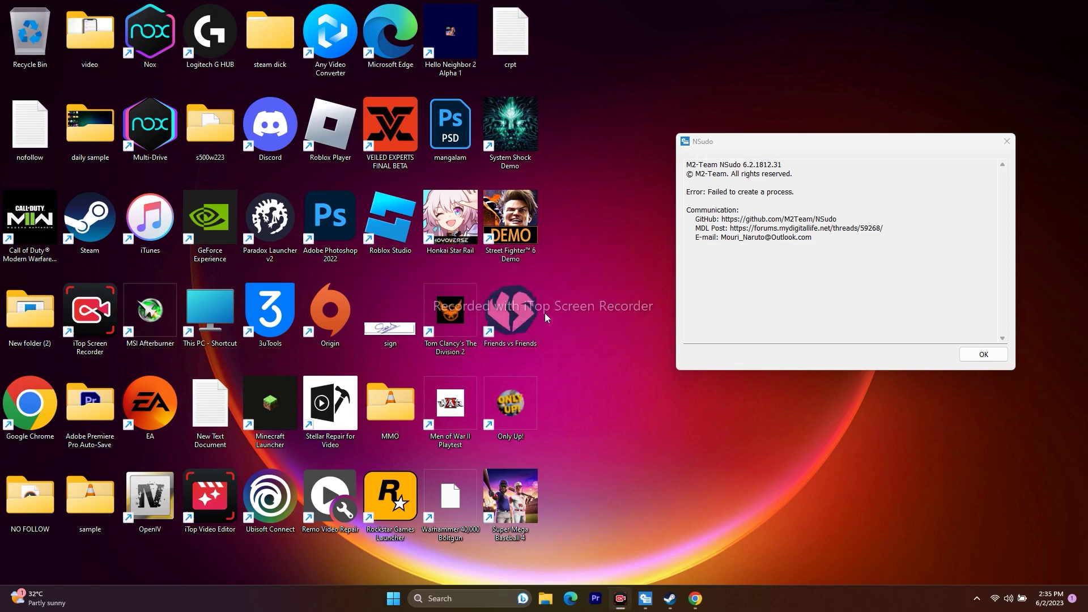
Try the -dx11 launch option in Super Mega Baseball 4's Steam properties, clear it again, and close the properties.
{"action": "left_click", "coordinate": [670, 598]}
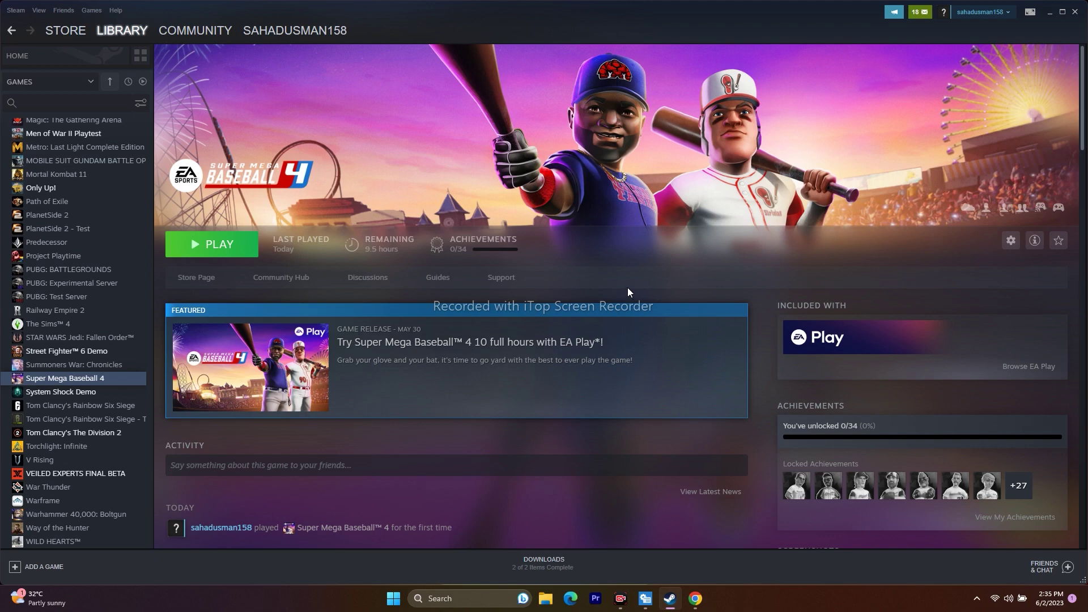
{"action": "right_click", "coordinate": [107, 376]}
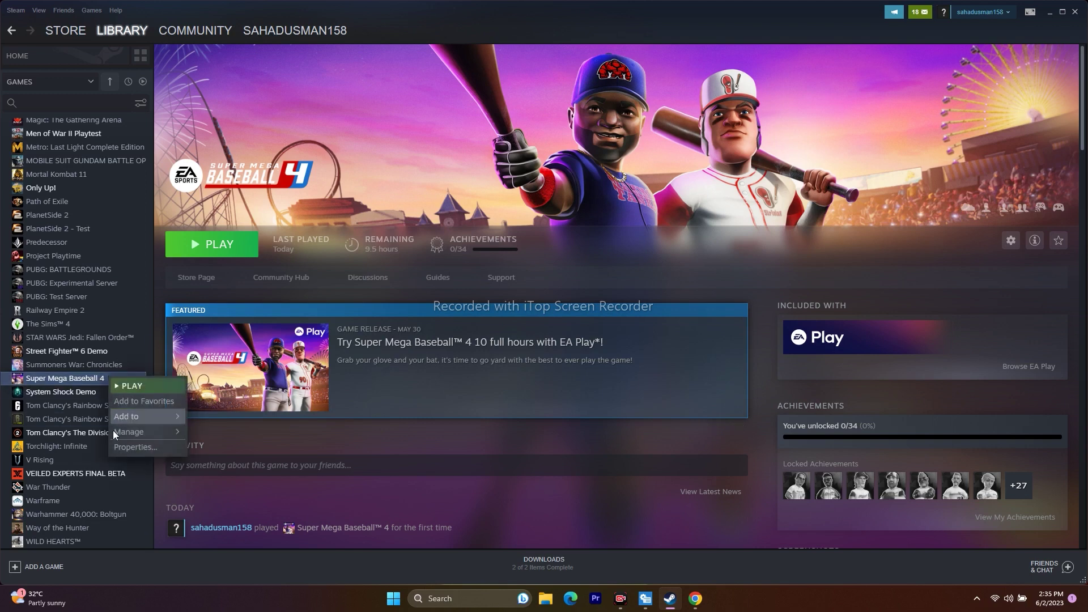
{"action": "left_click", "coordinate": [121, 447]}
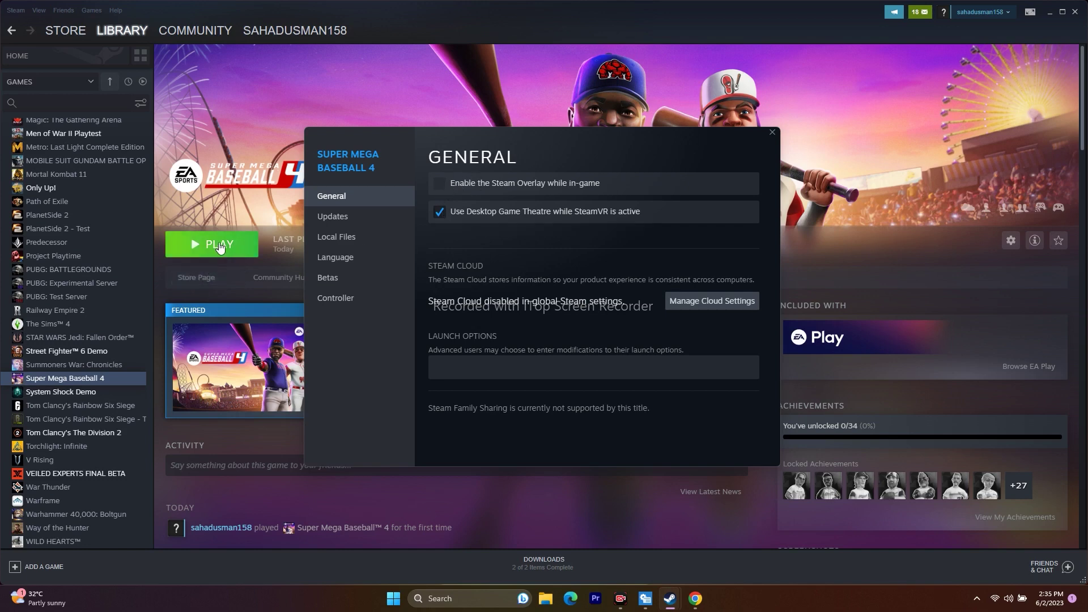
{"action": "left_click", "coordinate": [455, 367]}
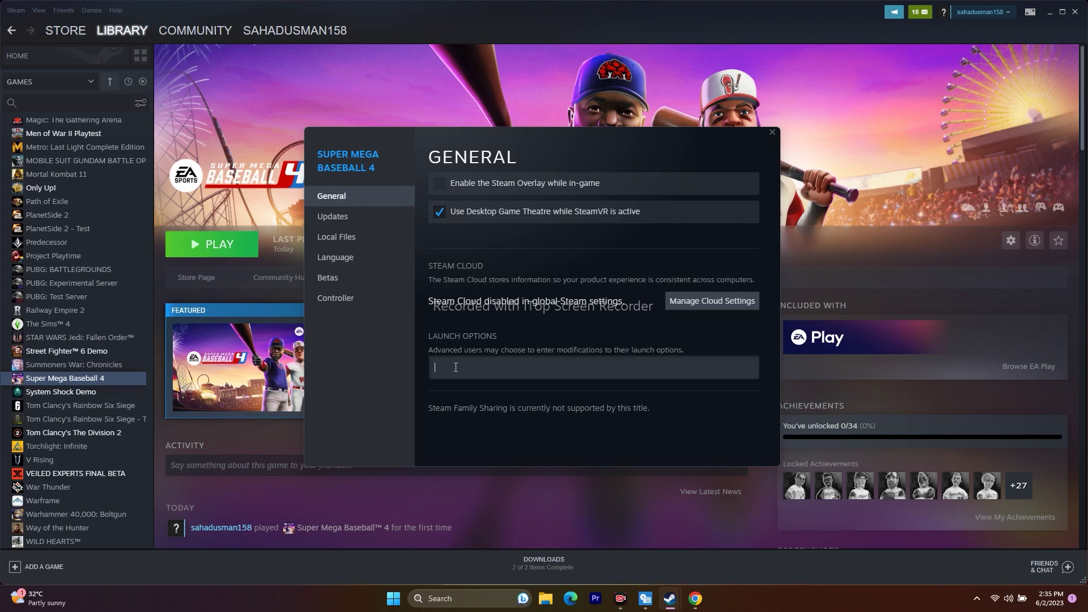
{"action": "type", "text": "-dx11"}
{"action": "type", "text": "2"}
{"action": "key", "text": "BackSpace"}
{"action": "key", "text": "BackSpace"}
{"action": "key", "text": "BackSpace"}
{"action": "key", "text": "BackSpace"}
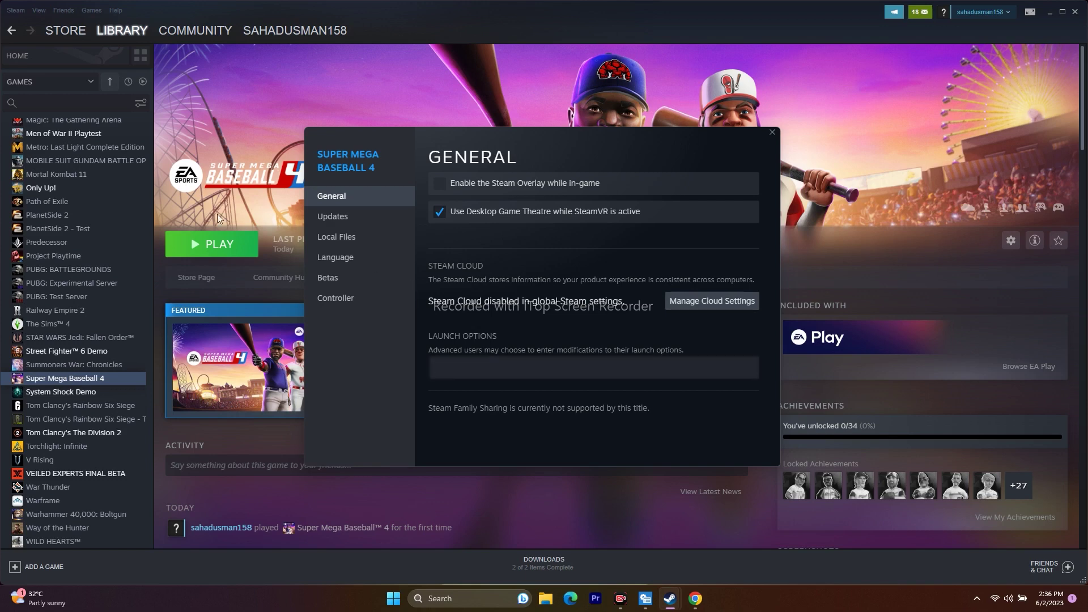
{"action": "left_click", "coordinate": [771, 134]}
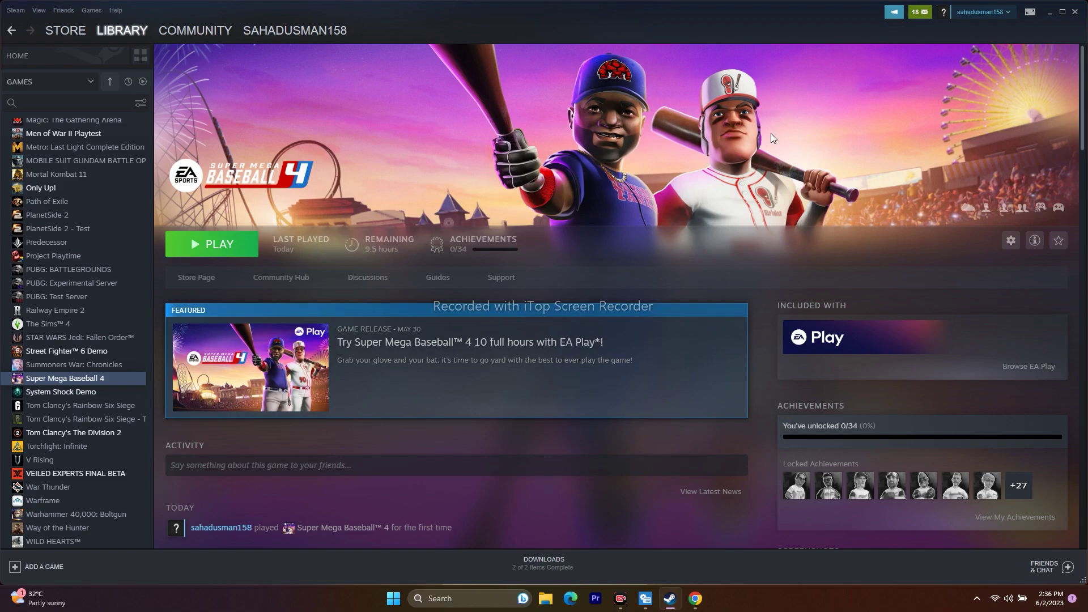
{"action": "left_click", "coordinate": [1050, 12]}
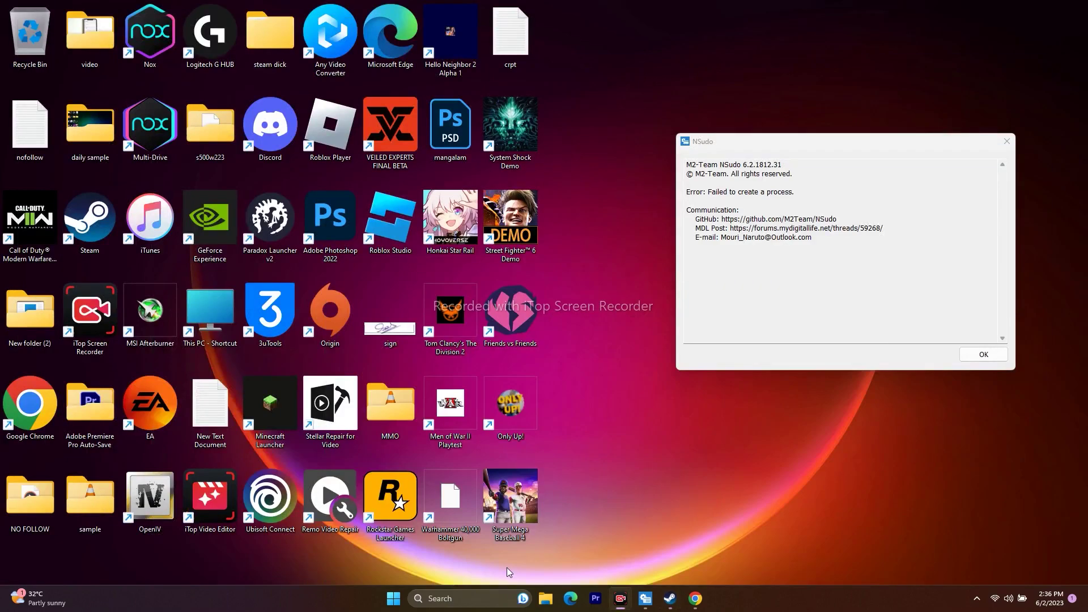
Open Task Manager maximized, examine the running apps and background processes, and close it.
{"action": "right_click", "coordinate": [397, 600]}
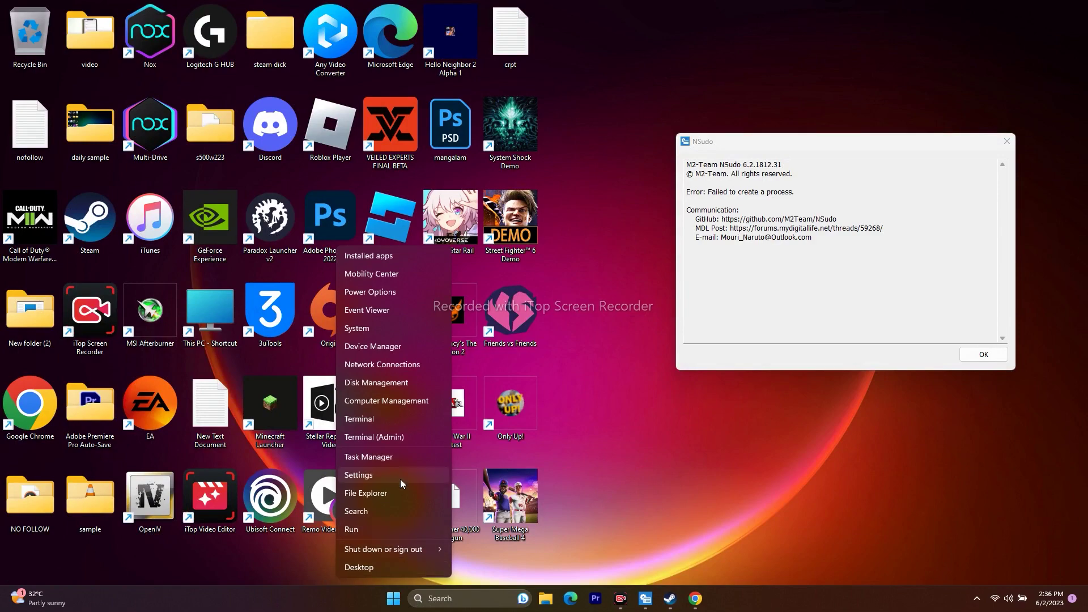
{"action": "left_click", "coordinate": [399, 457]}
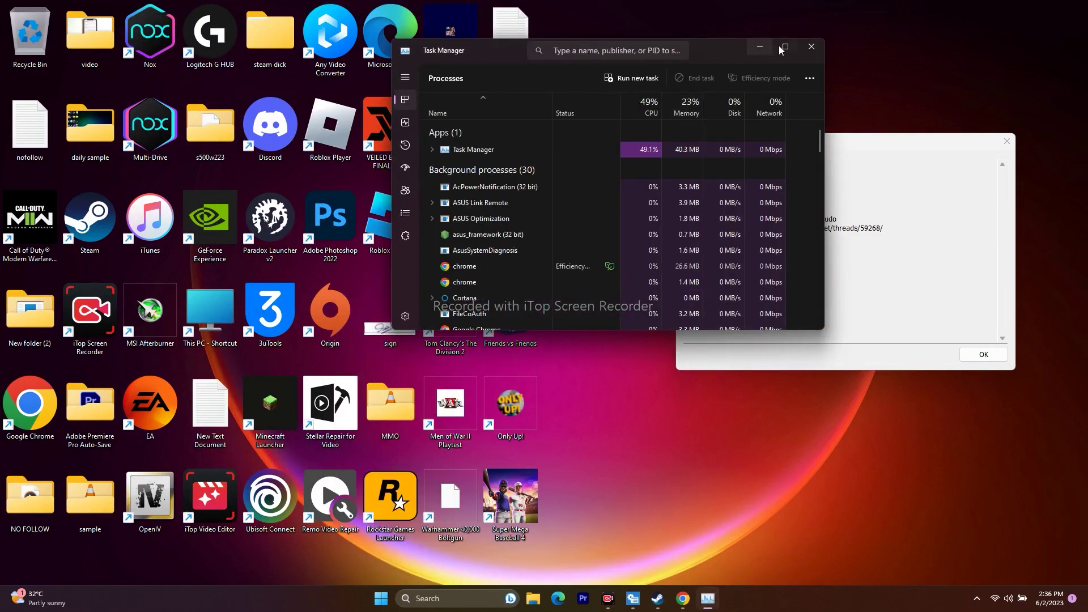
{"action": "left_click", "coordinate": [785, 46]}
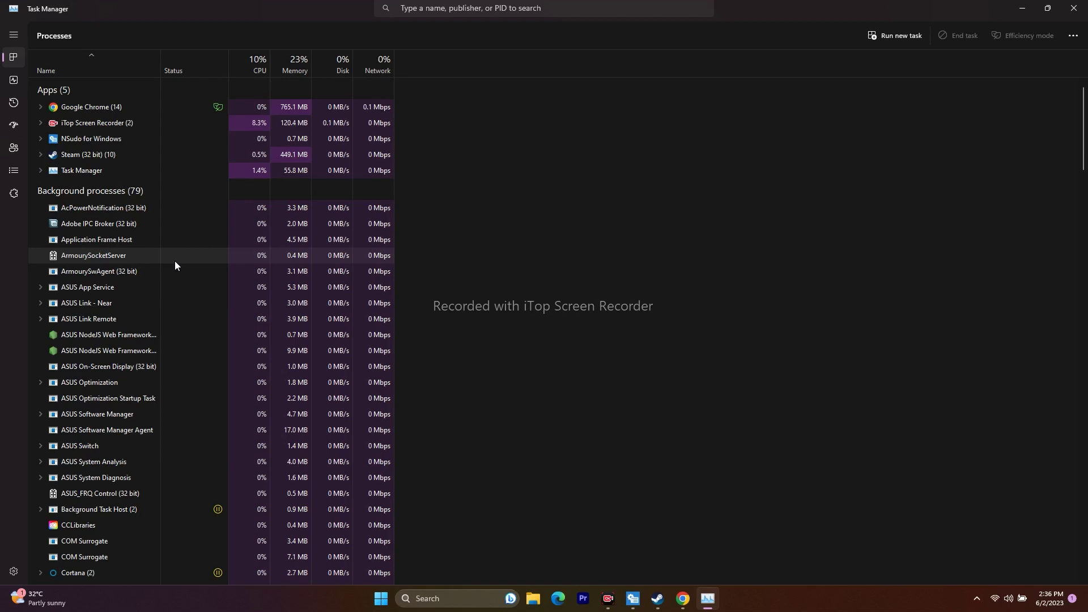
{"action": "scroll", "coordinate": [169, 279], "scroll_direction": "down", "scroll_amount": 3}
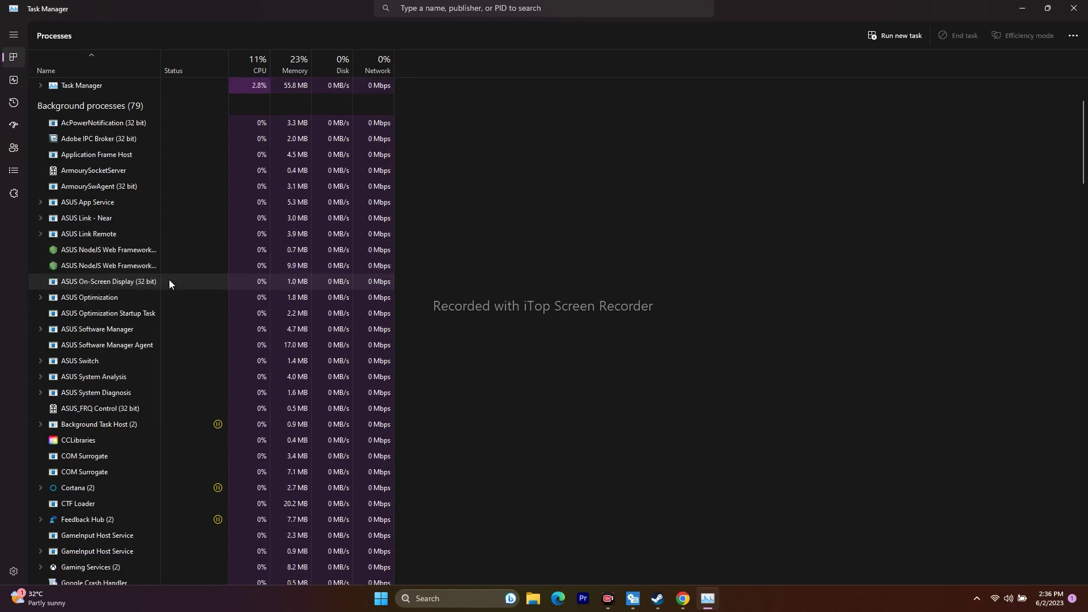
{"action": "scroll", "coordinate": [170, 284], "scroll_direction": "down", "scroll_amount": 7}
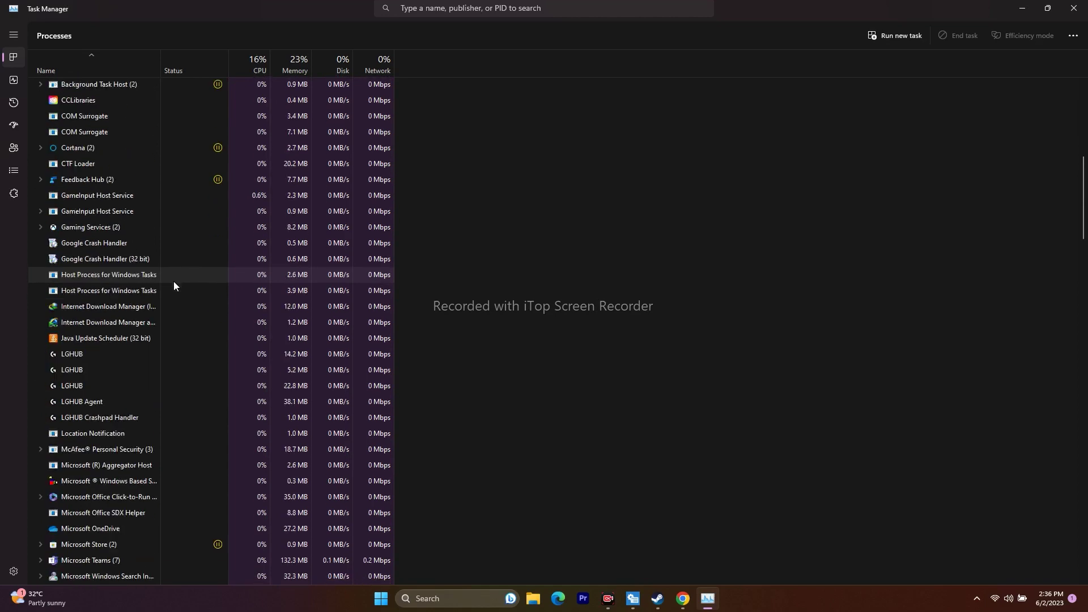
{"action": "scroll", "coordinate": [174, 283], "scroll_direction": "down", "scroll_amount": 1}
{"action": "scroll", "coordinate": [174, 285], "scroll_direction": "up", "scroll_amount": 9}
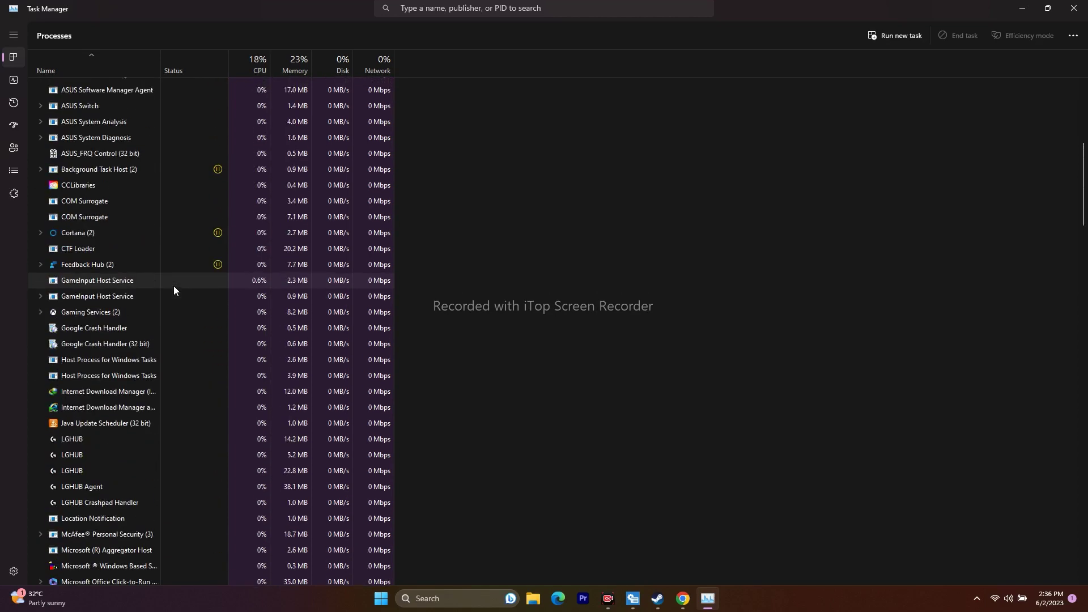
{"action": "scroll", "coordinate": [173, 287], "scroll_direction": "up", "scroll_amount": 2}
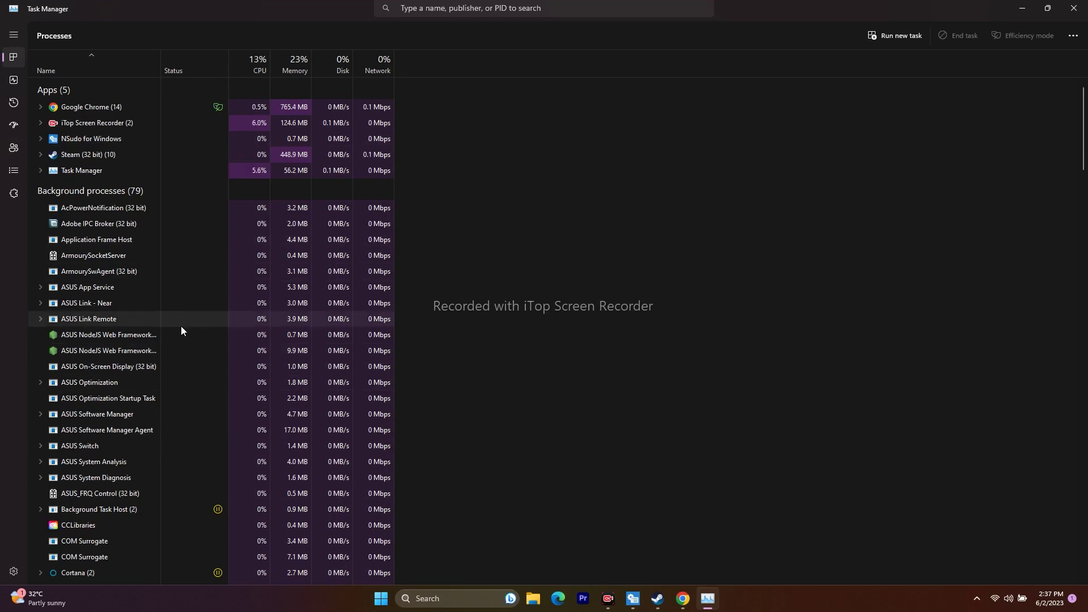
{"action": "left_click", "coordinate": [1081, 7]}
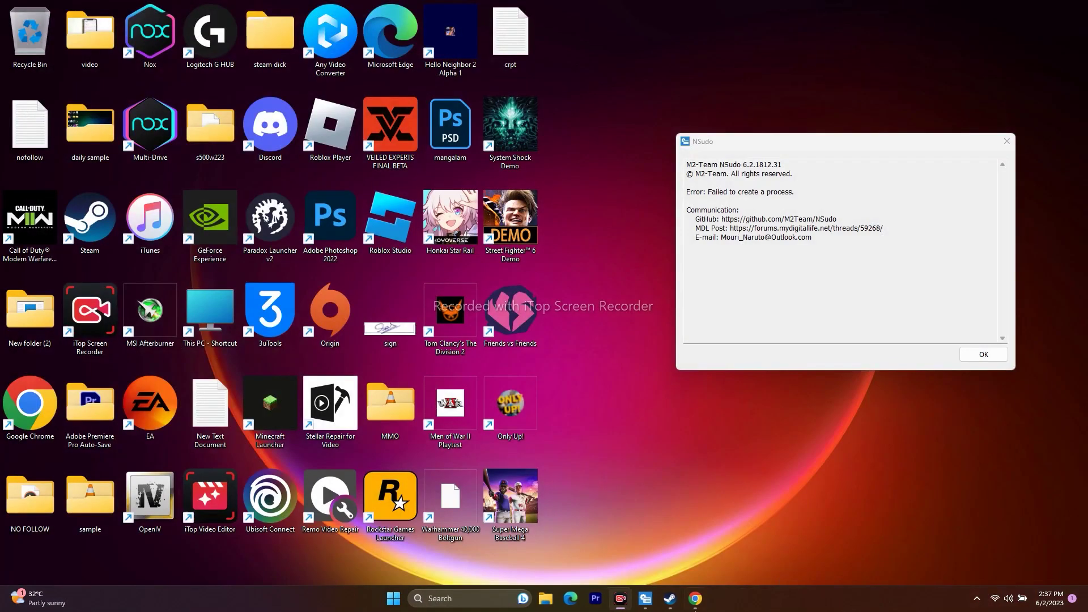
Open the Windows graphics settings and look through the custom options for apps.
{"action": "left_click", "coordinate": [657, 598]}
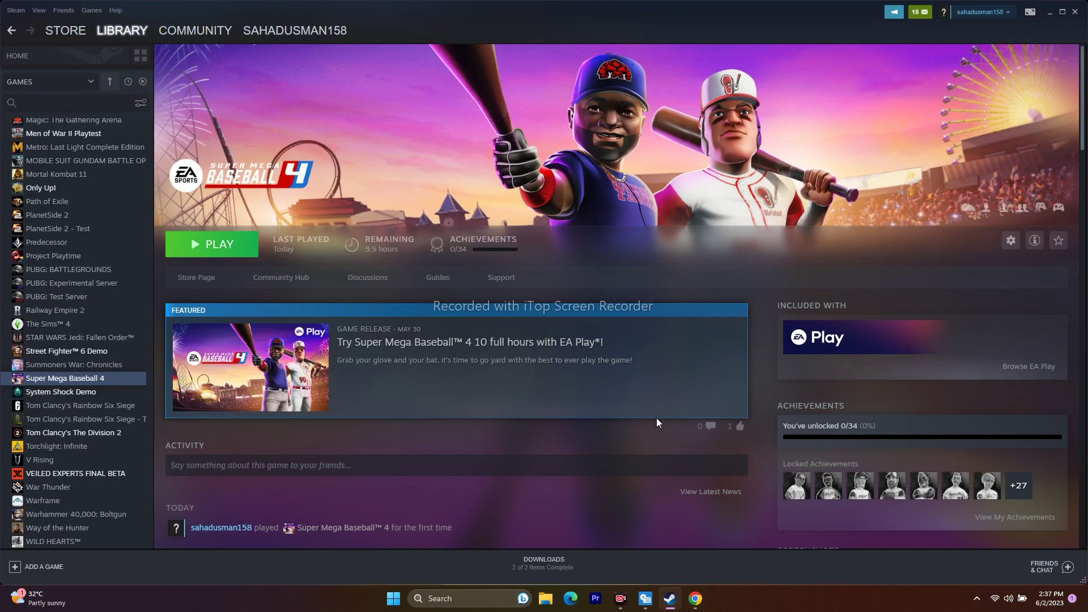
{"action": "left_click", "coordinate": [1051, 12]}
{"action": "left_click", "coordinate": [452, 599]}
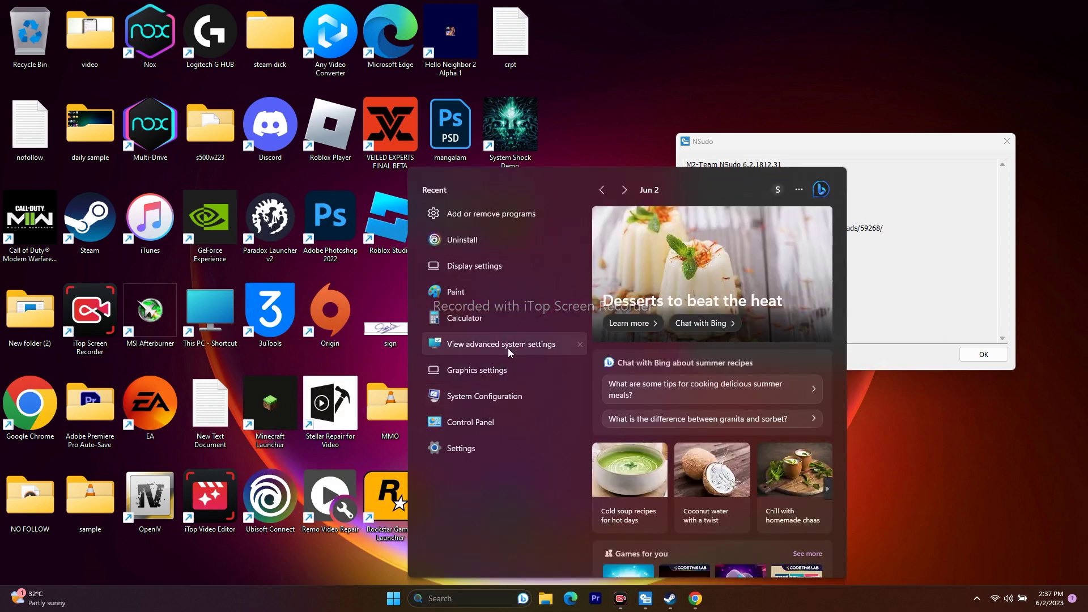
{"action": "left_click", "coordinate": [501, 376]}
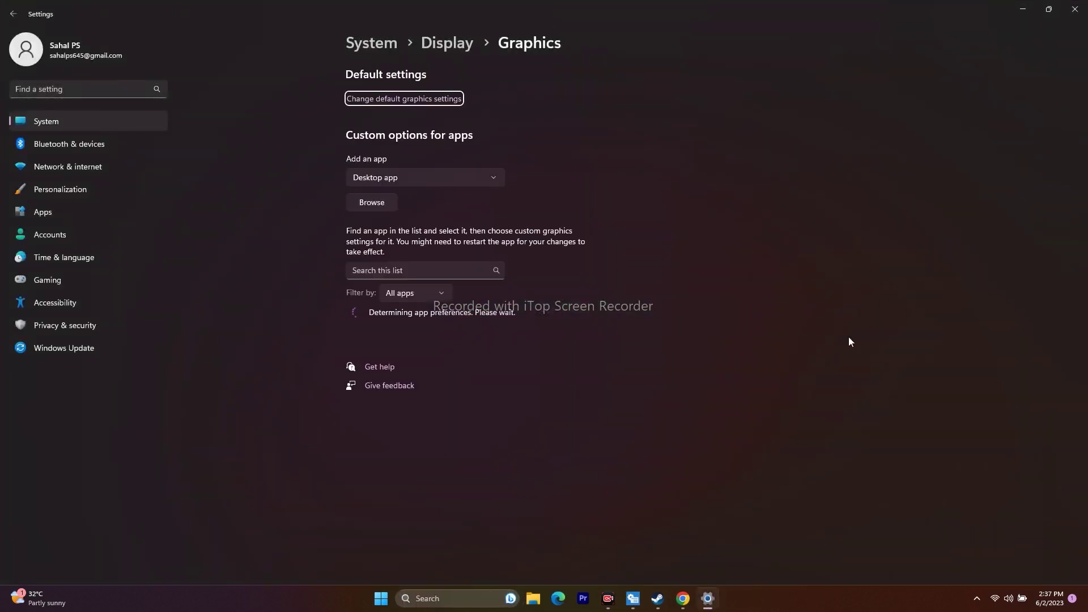
{"action": "scroll", "coordinate": [818, 251], "scroll_direction": "down", "scroll_amount": 4}
{"action": "scroll", "coordinate": [817, 251], "scroll_direction": "down", "scroll_amount": 3}
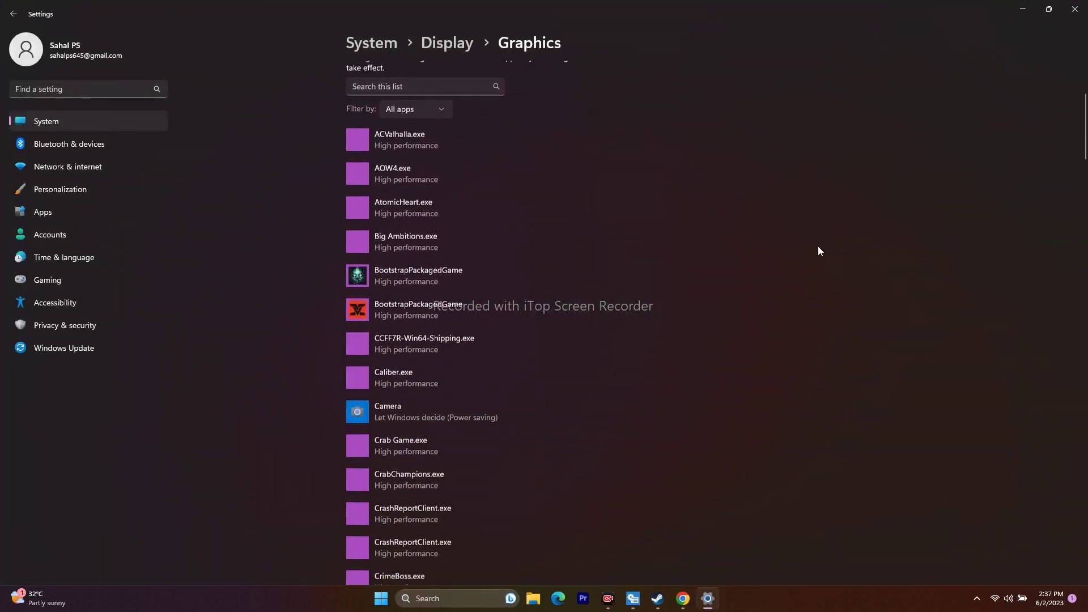
{"action": "scroll", "coordinate": [818, 251], "scroll_direction": "up", "scroll_amount": 6}
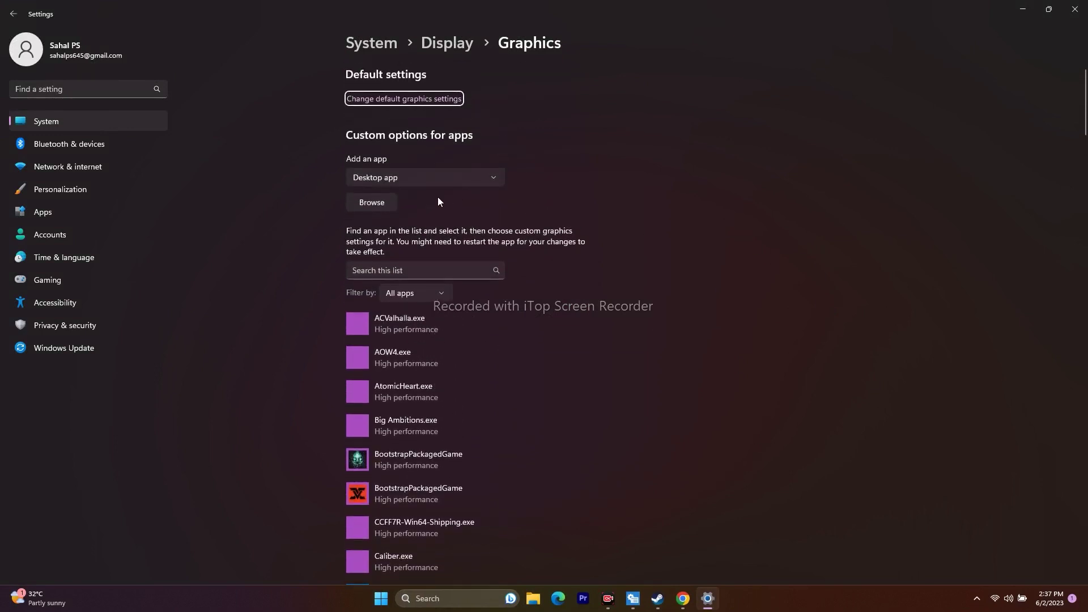
Start adding a desktop app to the custom graphics options and browse to C:\Program Files (x86)\Steam\steamapps\common.
{"action": "left_click", "coordinate": [372, 203]}
{"action": "scroll", "coordinate": [52, 208], "scroll_direction": "down", "scroll_amount": 2}
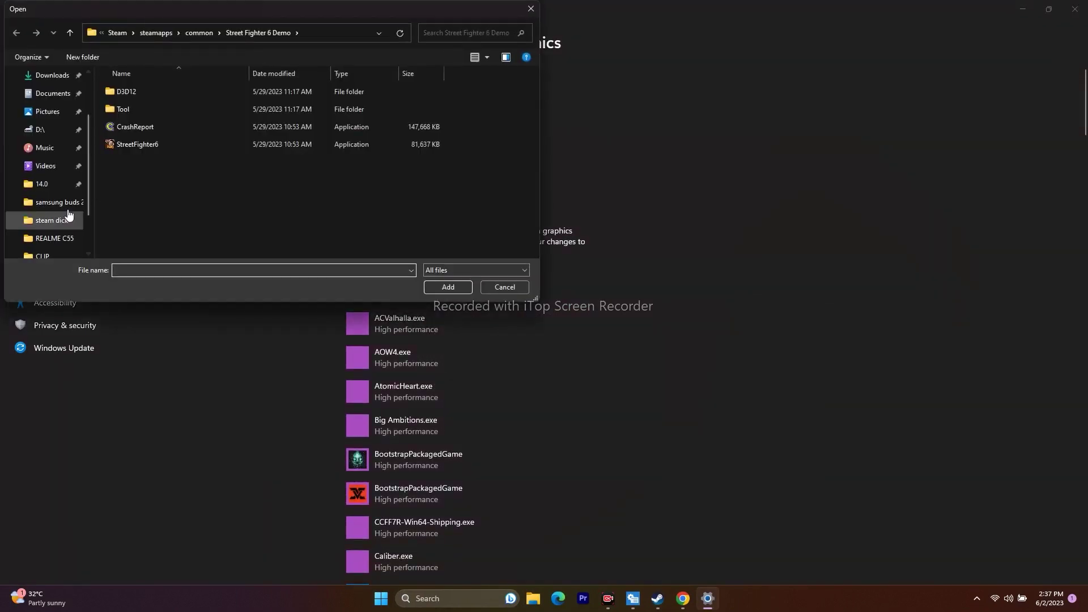
{"action": "left_click", "coordinate": [52, 219]}
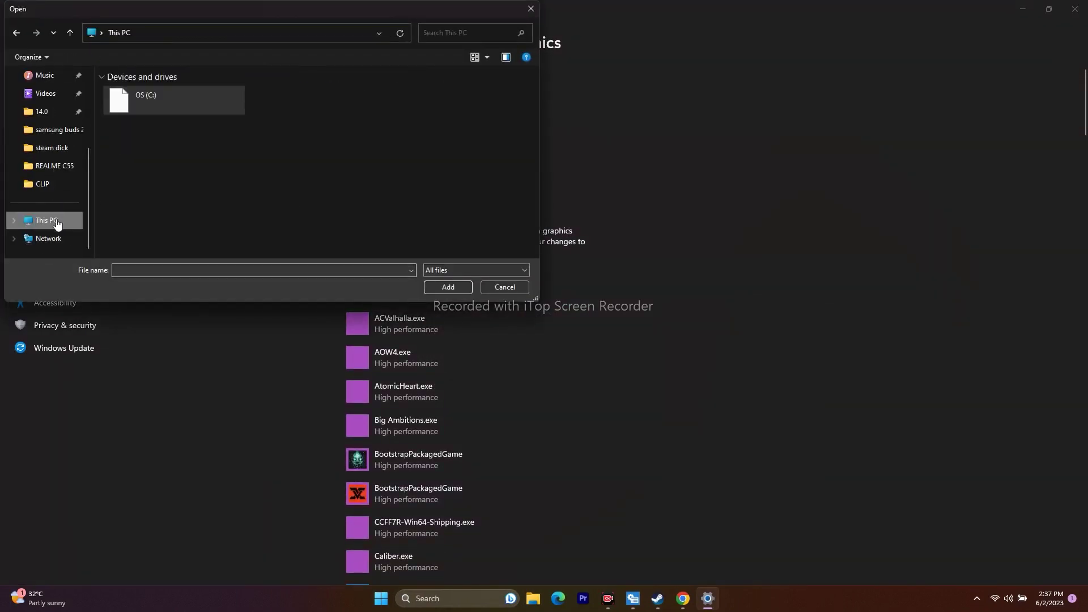
{"action": "double_click", "coordinate": [167, 101]}
{"action": "scroll", "coordinate": [167, 157], "scroll_direction": "down", "scroll_amount": 5}
{"action": "double_click", "coordinate": [168, 195]}
{"action": "scroll", "coordinate": [168, 145], "scroll_direction": "down", "scroll_amount": 2}
{"action": "scroll", "coordinate": [168, 136], "scroll_direction": "down", "scroll_amount": 10}
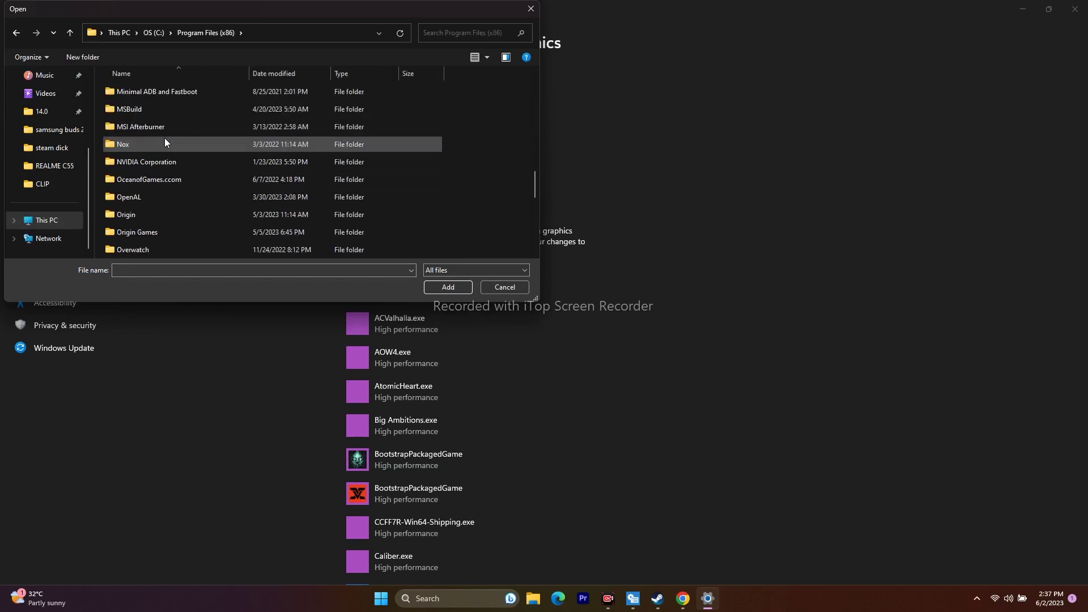
{"action": "scroll", "coordinate": [164, 141], "scroll_direction": "down", "scroll_amount": 1}
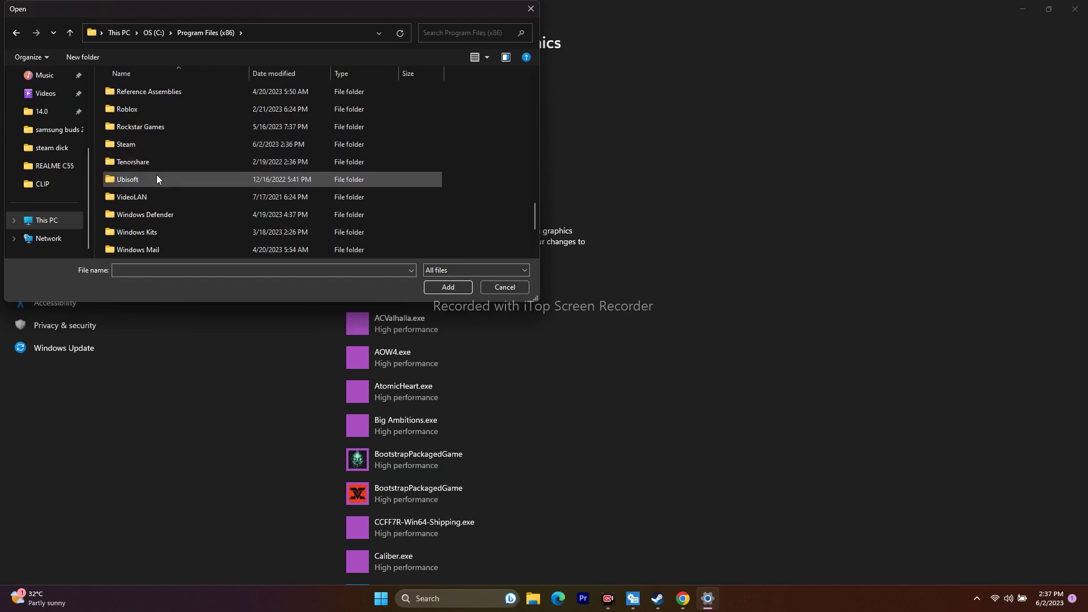
{"action": "double_click", "coordinate": [151, 145]}
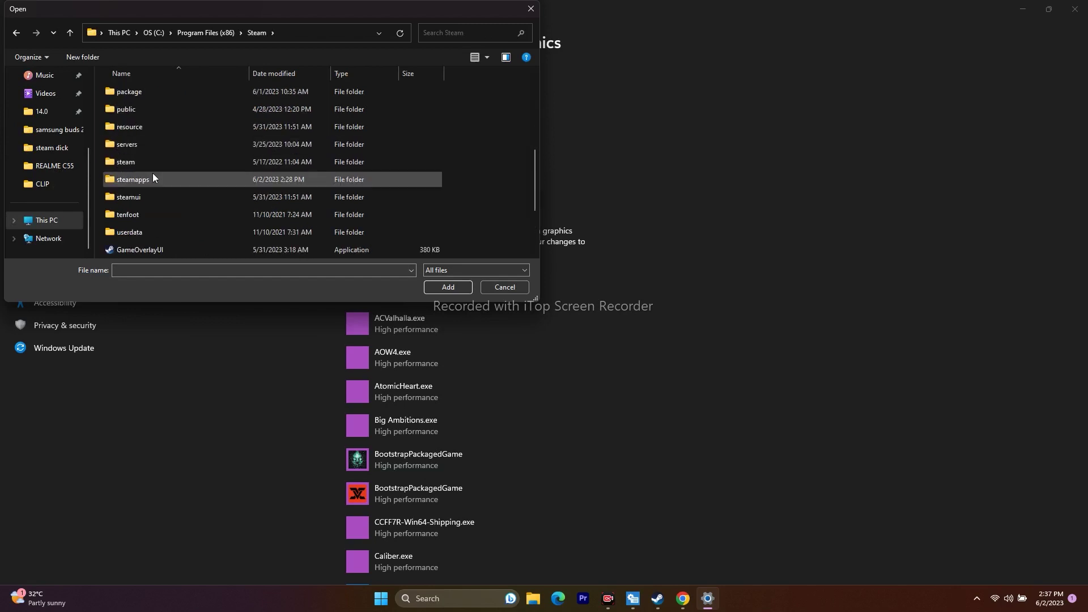
{"action": "double_click", "coordinate": [152, 173]}
{"action": "double_click", "coordinate": [153, 92]}
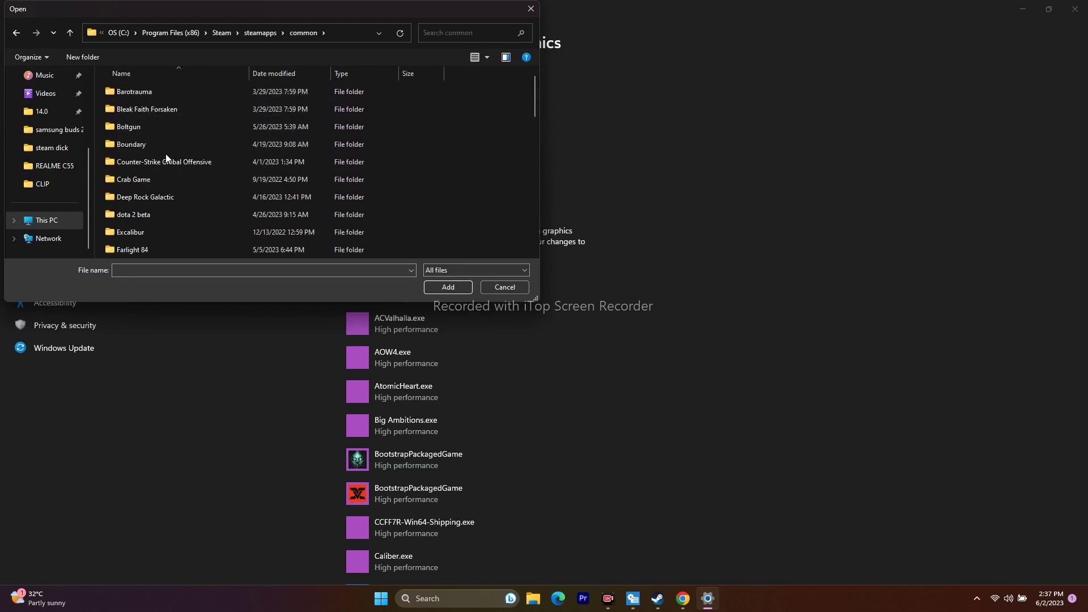
Add the supermegabaseball application from the Super Mega Baseball 4 folder to the custom graphics options.
{"action": "scroll", "coordinate": [145, 162], "scroll_direction": "down", "scroll_amount": 8}
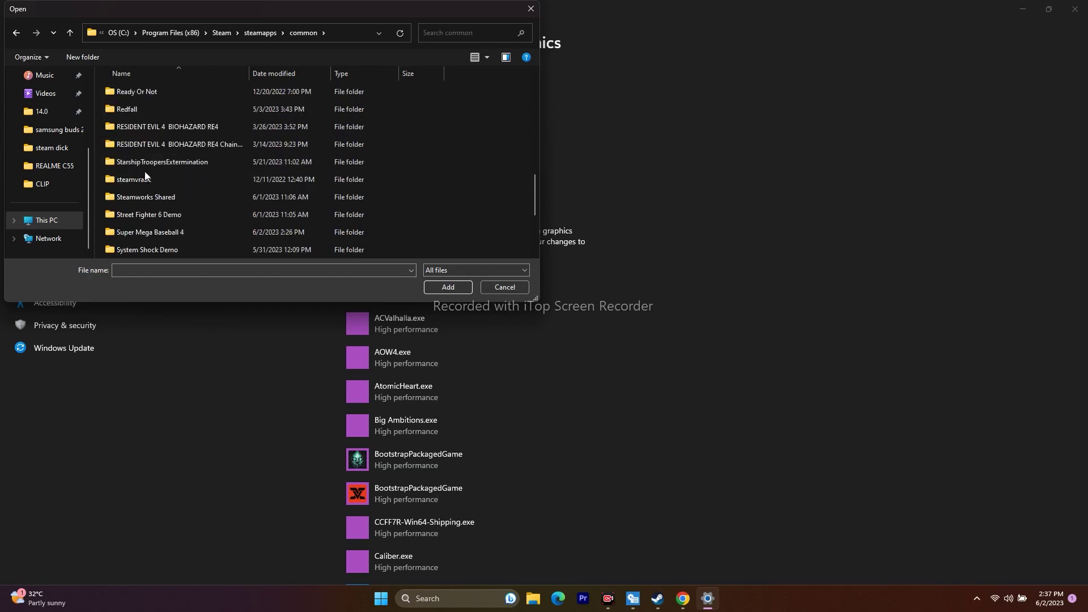
{"action": "scroll", "coordinate": [146, 170], "scroll_direction": "down", "scroll_amount": 1}
{"action": "double_click", "coordinate": [151, 178]}
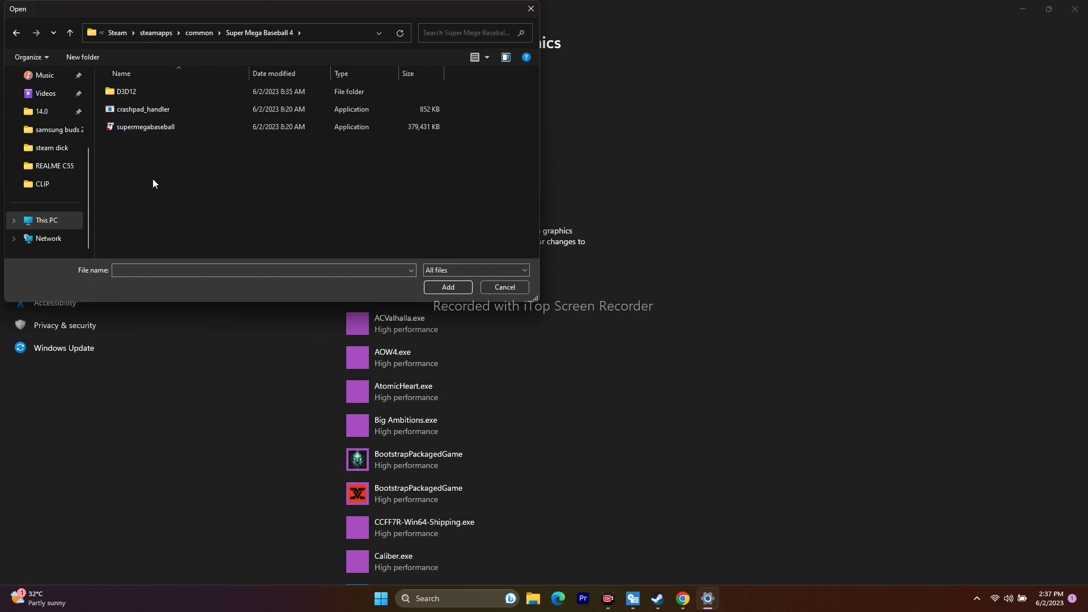
{"action": "left_click", "coordinate": [151, 127]}
{"action": "left_click", "coordinate": [433, 285]}
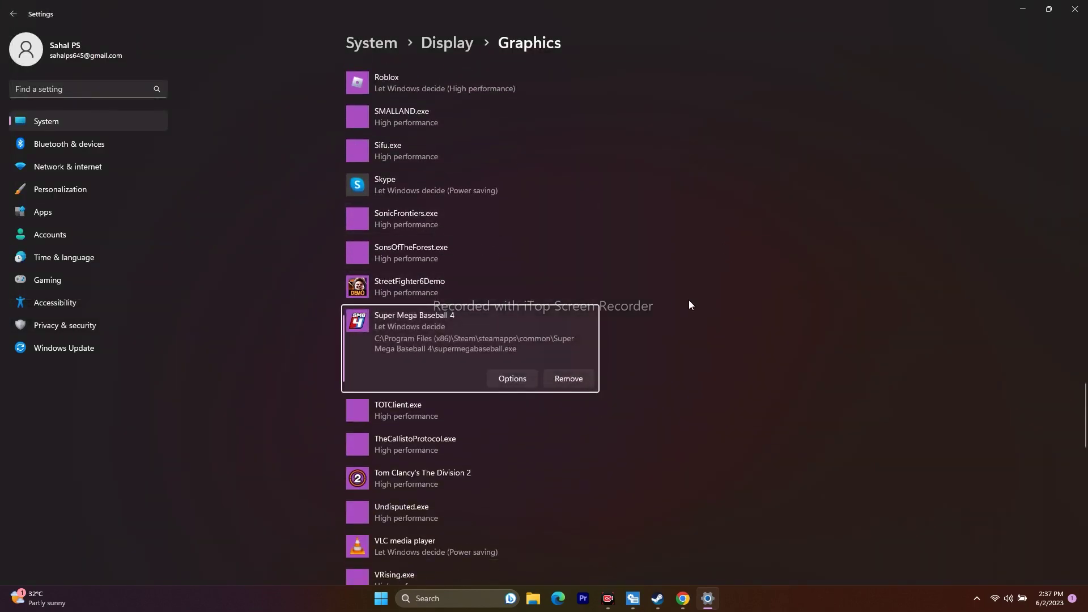
Set Super Mega Baseball 4's graphics preference to High performance, save it, and close Settings.
{"action": "left_click", "coordinate": [517, 377]}
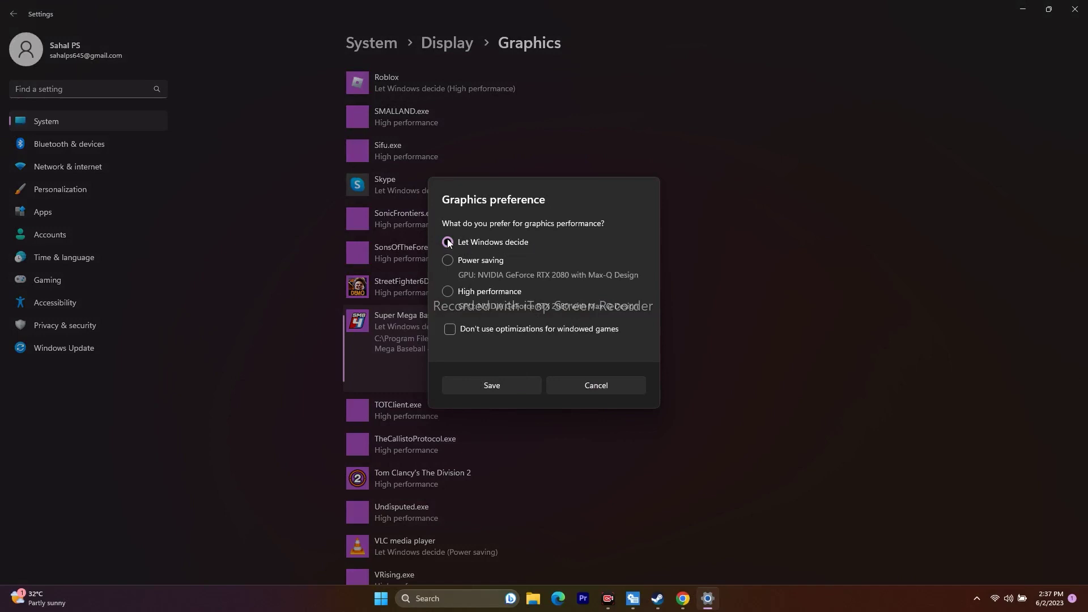
{"action": "left_click", "coordinate": [448, 291]}
{"action": "left_click", "coordinate": [486, 387]}
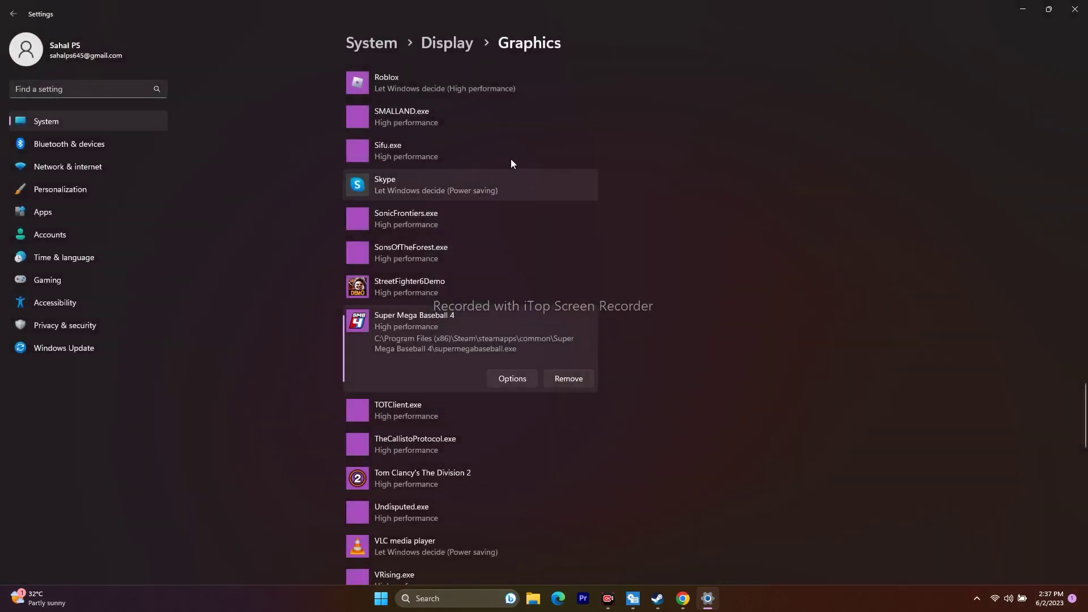
{"action": "left_click", "coordinate": [1075, 9]}
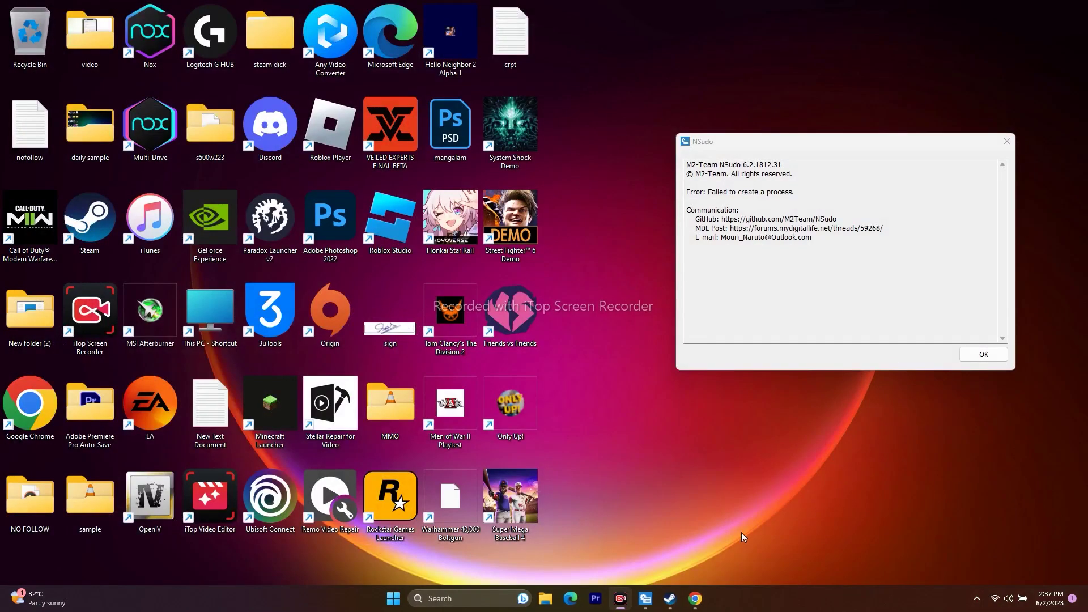
Switch the C: drive's paging file to a custom size in the Virtual Memory settings.
{"action": "left_click", "coordinate": [669, 598]}
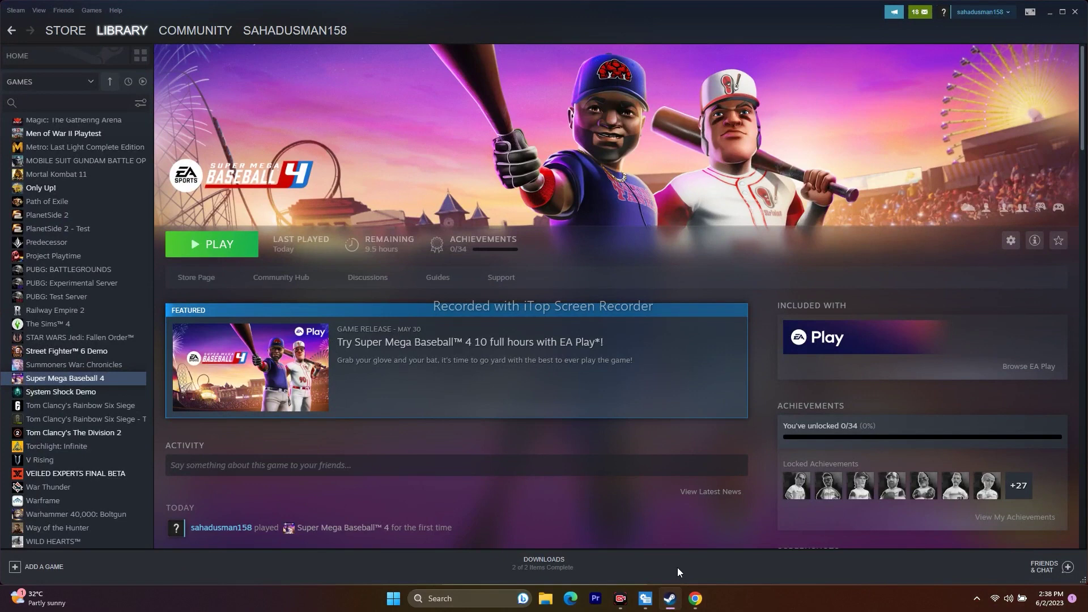
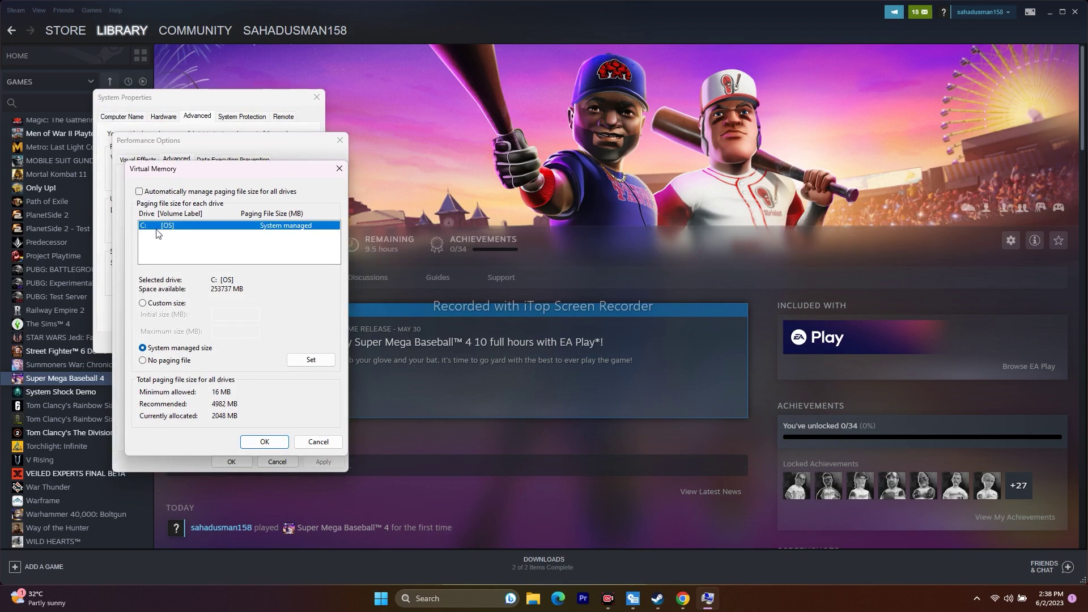
{"action": "left_click", "coordinate": [143, 303]}
{"action": "left_click", "coordinate": [217, 315]}
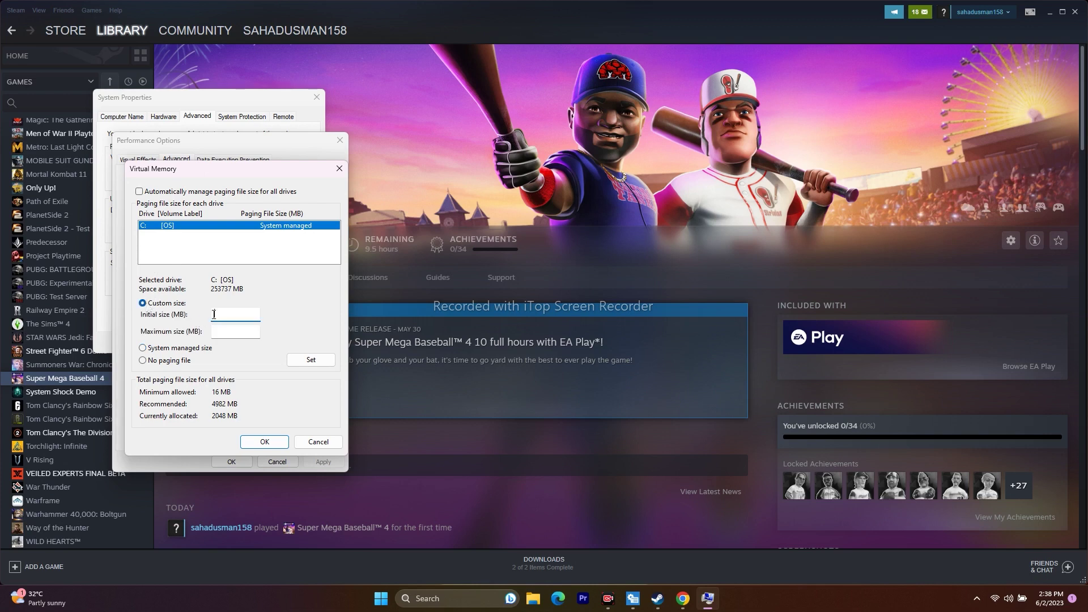
{"action": "left_click", "coordinate": [222, 336]}
Open Calculator and multiply 32 by 1024.
{"action": "left_click", "coordinate": [454, 598]}
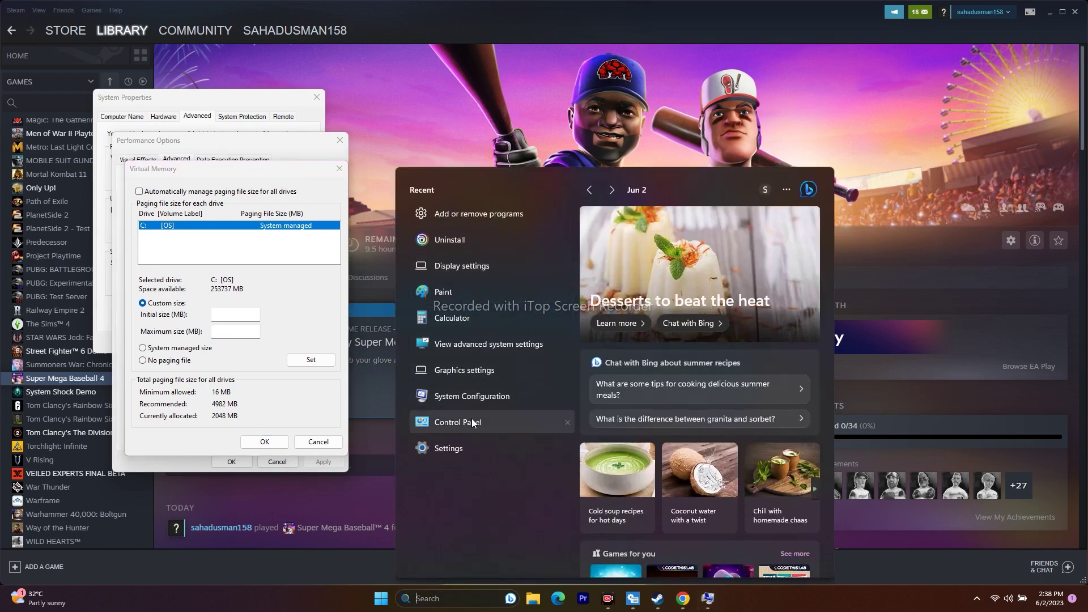
{"action": "left_click", "coordinate": [457, 313]}
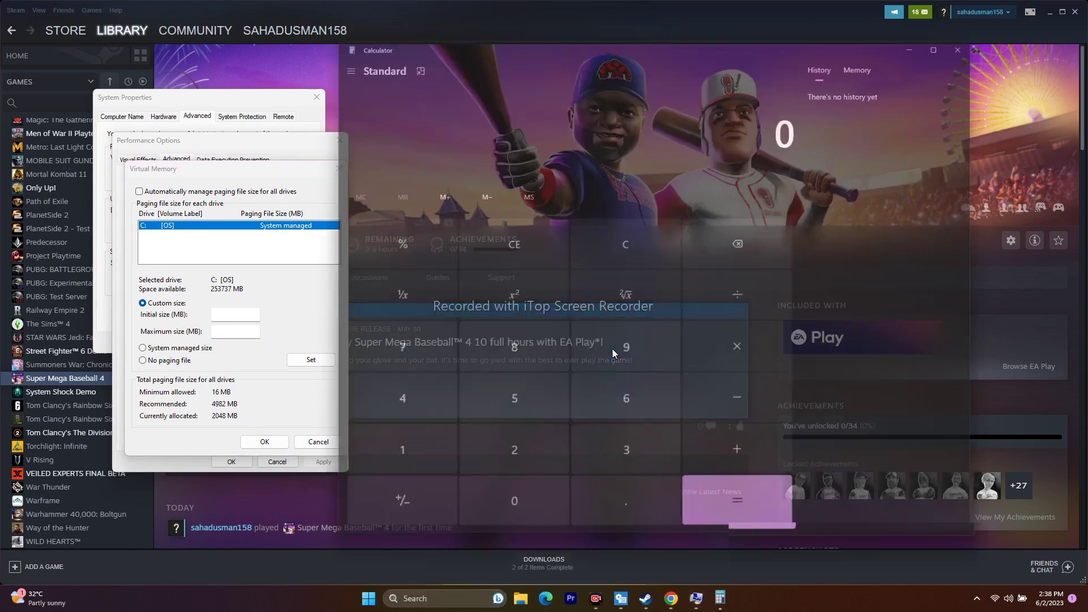
{"action": "left_click", "coordinate": [607, 463]}
{"action": "left_click", "coordinate": [547, 468]}
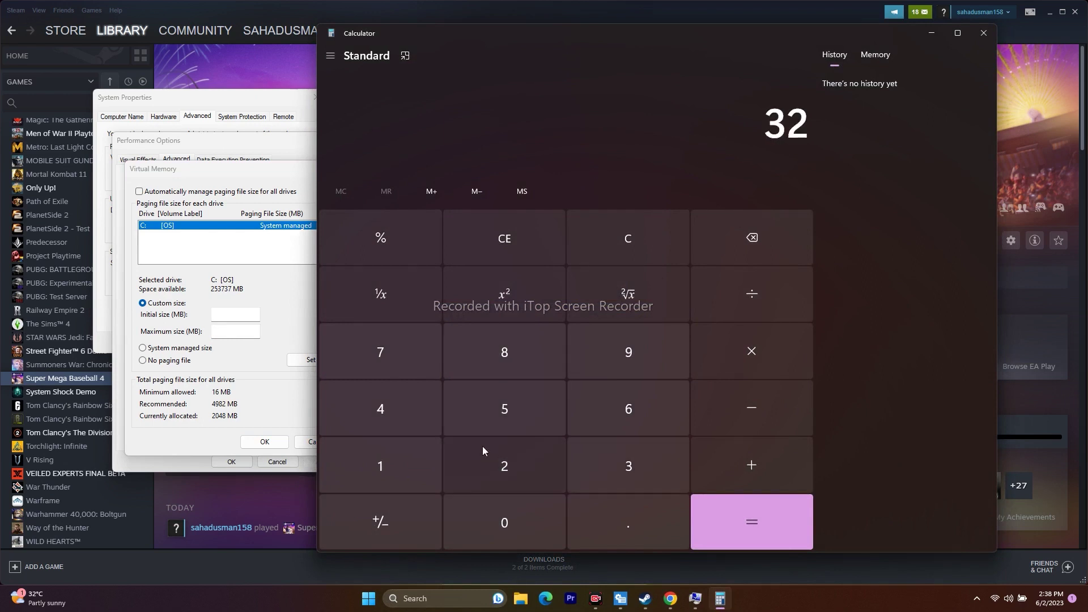
{"action": "left_click", "coordinate": [750, 354]}
{"action": "left_click", "coordinate": [378, 484]}
{"action": "left_click", "coordinate": [483, 529]}
{"action": "left_click", "coordinate": [489, 519]}
{"action": "left_click", "coordinate": [416, 411]}
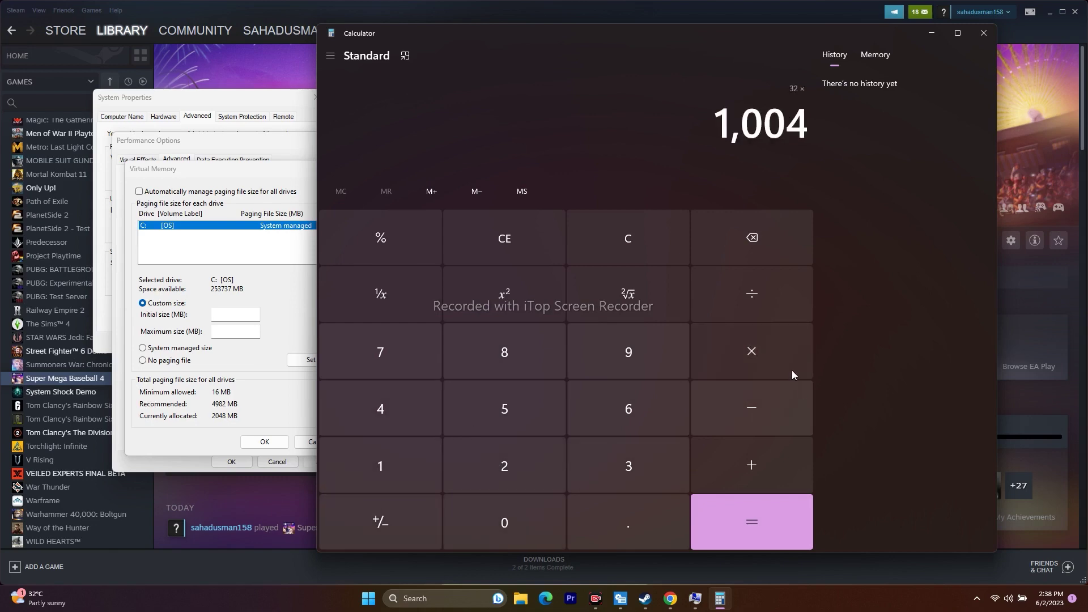
{"action": "left_click", "coordinate": [751, 238]}
{"action": "left_click", "coordinate": [751, 237]}
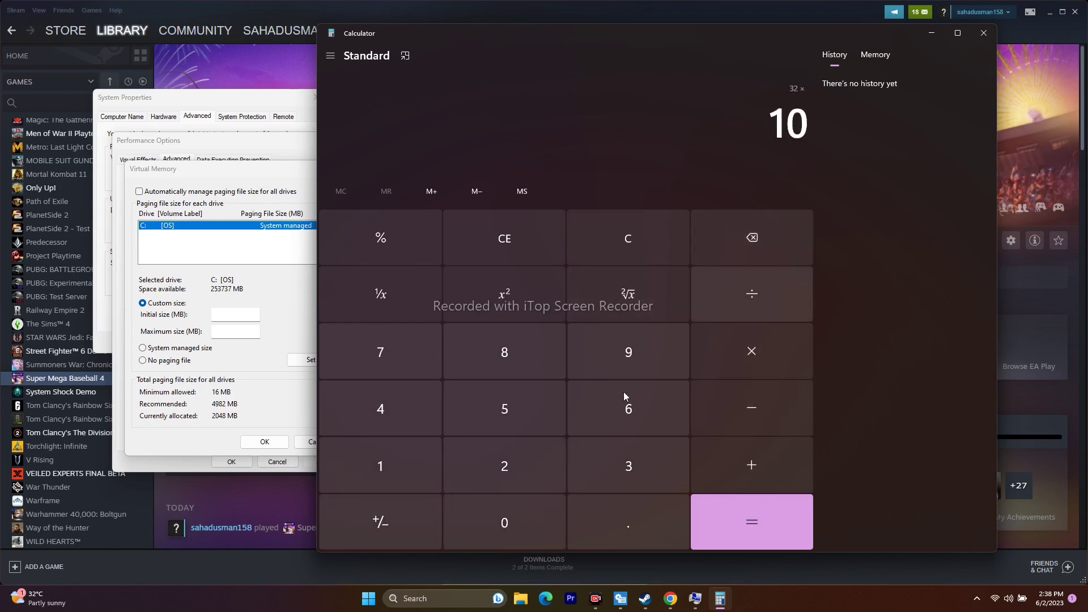
{"action": "left_click", "coordinate": [492, 469]}
{"action": "left_click", "coordinate": [387, 410]}
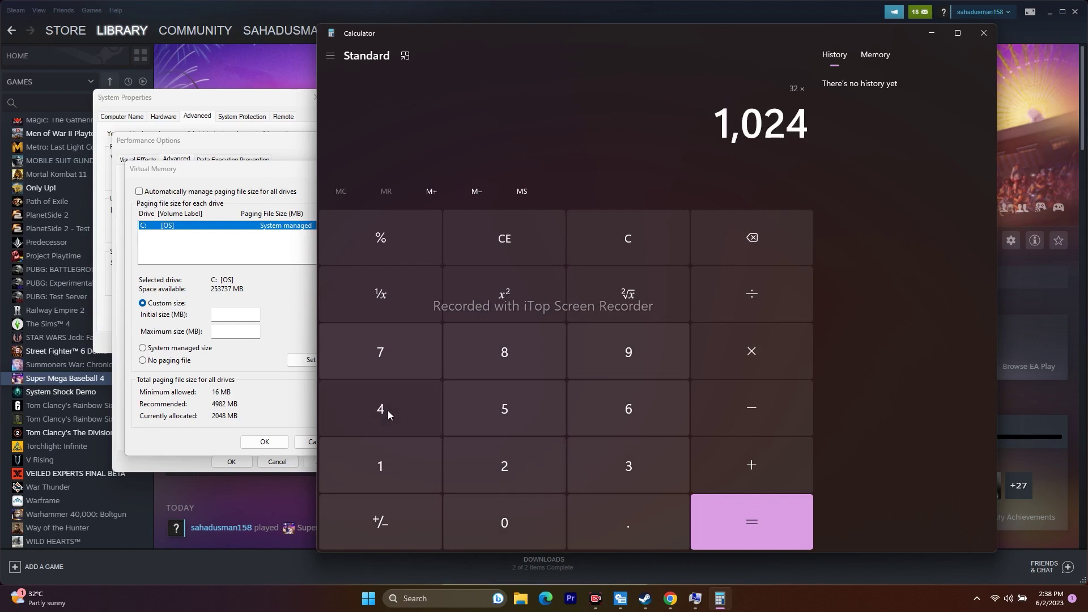
{"action": "left_click", "coordinate": [751, 529]}
Multiply the result by 1.5 and copy it into the paging file's initial size as 49,152 MB.
{"action": "left_click", "coordinate": [752, 343]}
{"action": "left_click", "coordinate": [413, 460]}
{"action": "left_click", "coordinate": [623, 519]}
{"action": "left_click", "coordinate": [523, 406]}
{"action": "left_click", "coordinate": [723, 532]}
{"action": "left_click_drag", "start_coordinate": [695, 120], "coordinate": [821, 138]}
{"action": "right_click", "coordinate": [822, 137]}
{"action": "left_click", "coordinate": [804, 141]}
{"action": "right_click", "coordinate": [217, 315]}
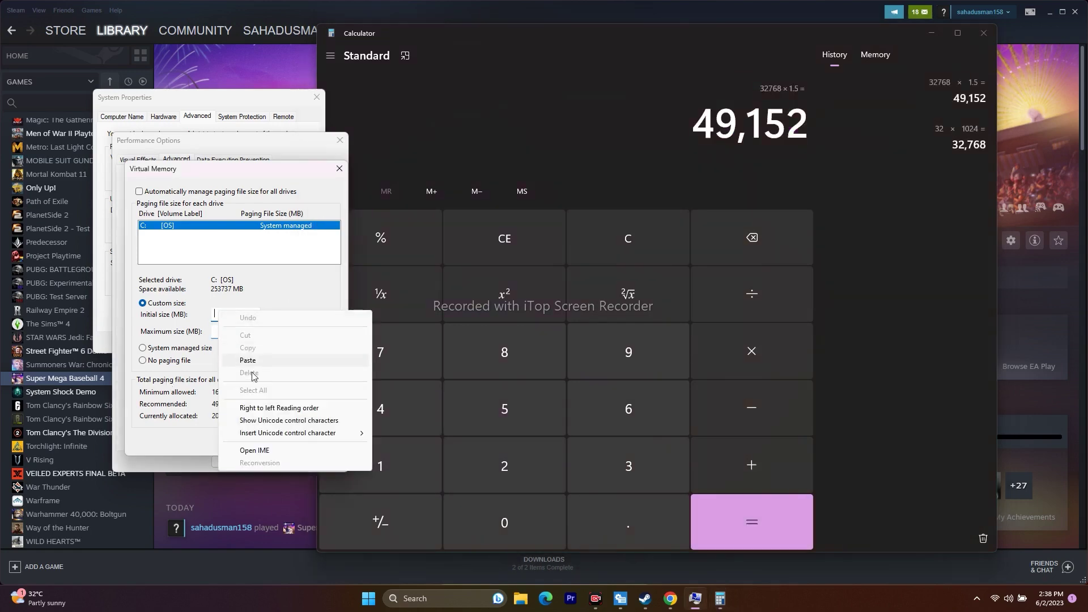
{"action": "left_click", "coordinate": [247, 361]}
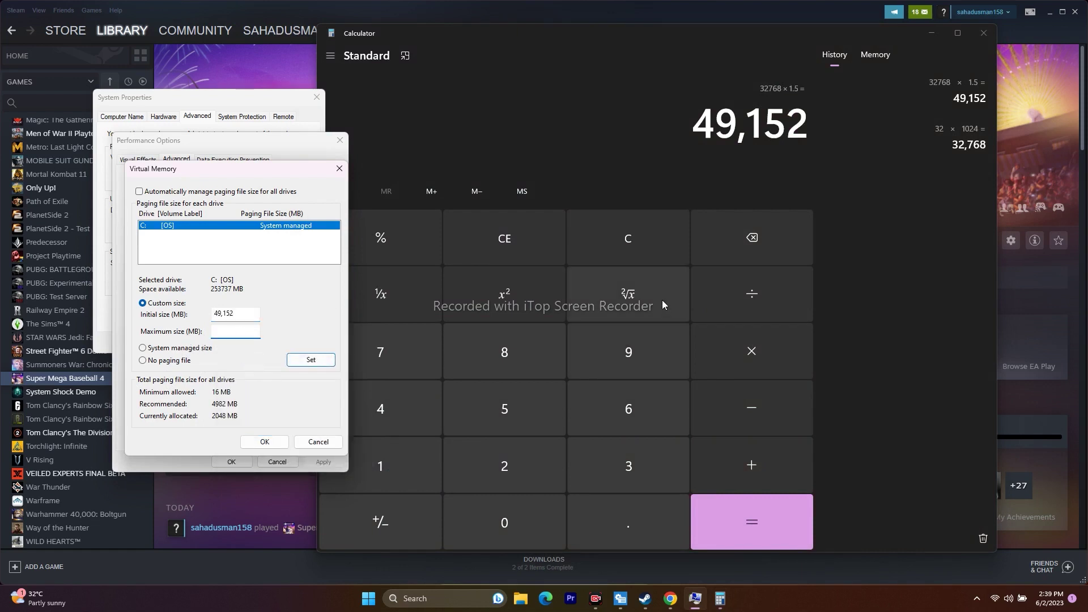
Clear the calculation and work out 32 times 1024 again.
{"action": "left_click", "coordinate": [639, 250]}
{"action": "left_click", "coordinate": [627, 462]}
{"action": "left_click", "coordinate": [538, 452]}
{"action": "left_click", "coordinate": [736, 360]}
{"action": "left_click", "coordinate": [380, 466]}
{"action": "left_click", "coordinate": [505, 523]}
{"action": "left_click", "coordinate": [504, 466]}
{"action": "left_click", "coordinate": [380, 409]}
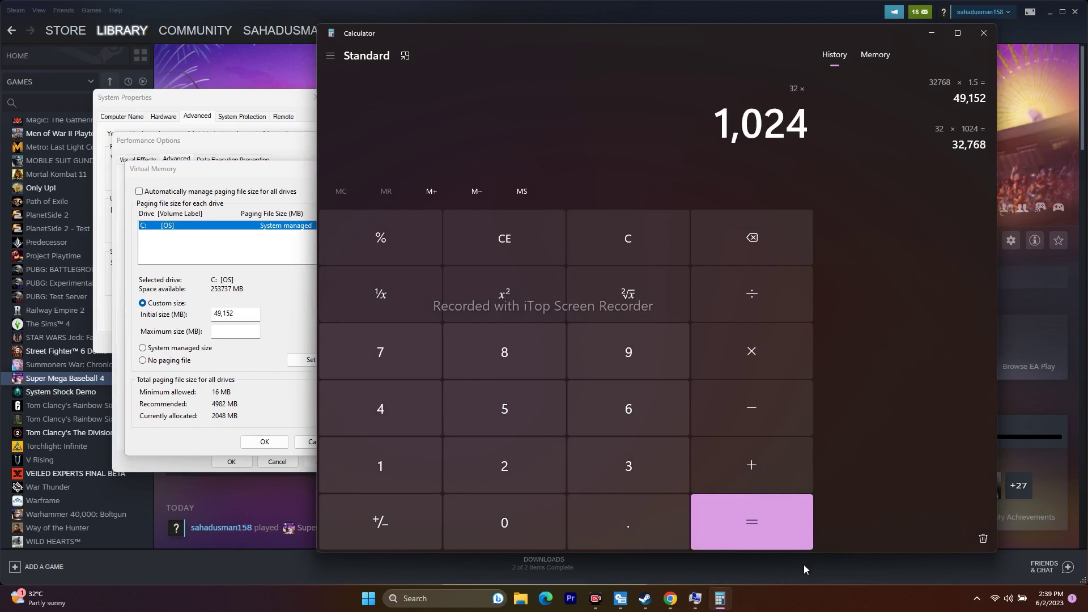
{"action": "left_click", "coordinate": [765, 527]}
Multiply the result by 3 and copy it into the paging file's maximum size as 98,304 MB.
{"action": "left_click", "coordinate": [737, 348]}
{"action": "left_click", "coordinate": [669, 457]}
{"action": "left_click", "coordinate": [753, 521]}
{"action": "left_click_drag", "start_coordinate": [677, 119], "coordinate": [799, 144]}
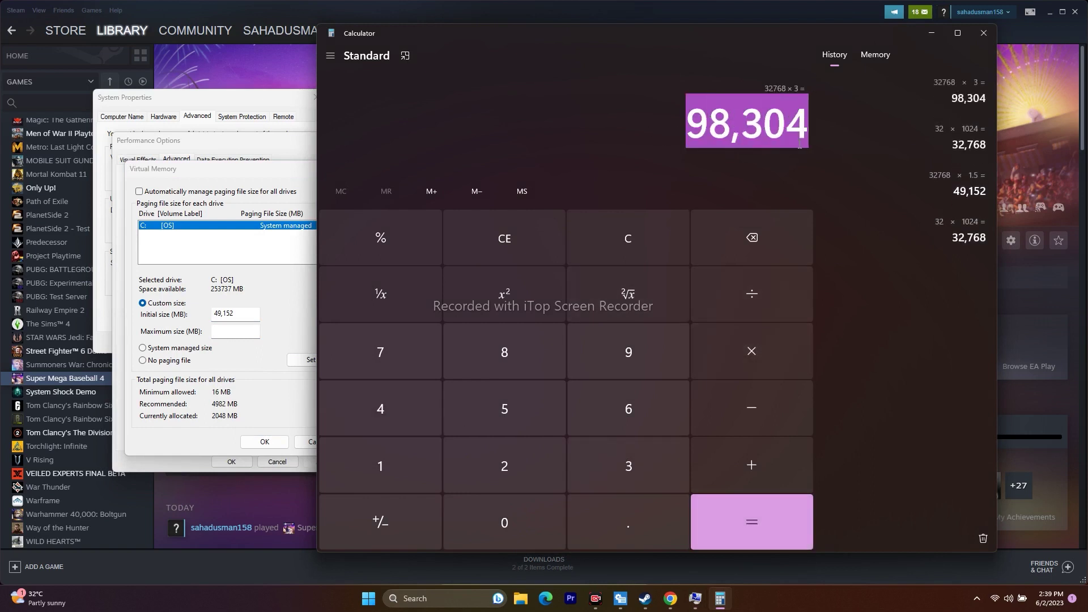
{"action": "right_click", "coordinate": [790, 135]}
{"action": "left_click", "coordinate": [816, 145]}
{"action": "right_click", "coordinate": [233, 333]}
{"action": "left_click", "coordinate": [253, 386]}
Accept the Virtual Memory and Performance Options changes, and close System Properties and Calculator.
{"action": "left_click", "coordinate": [264, 441]}
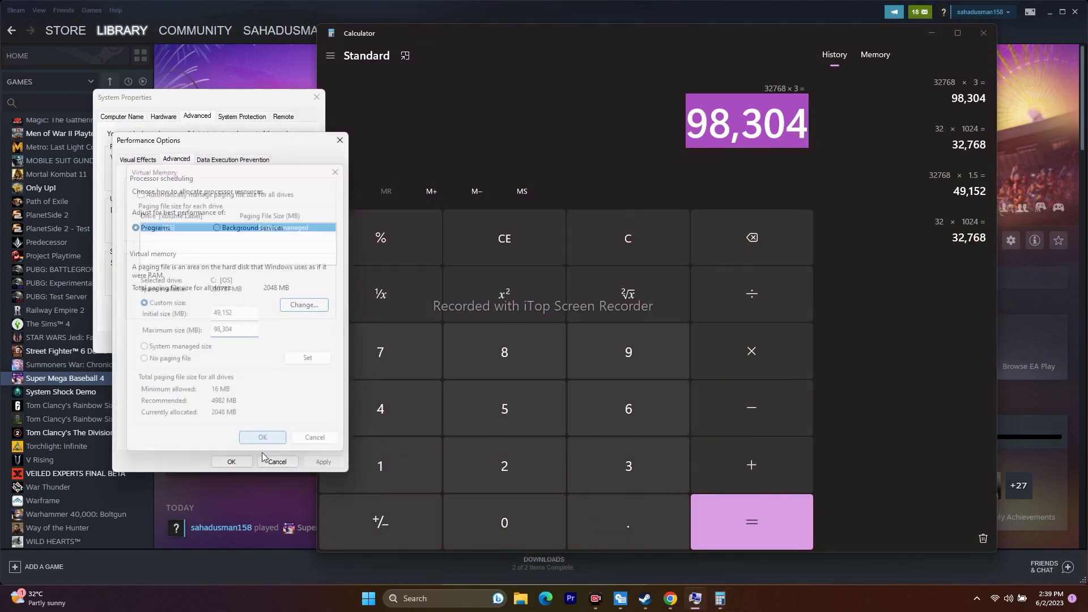
{"action": "left_click", "coordinate": [242, 463]}
{"action": "left_click", "coordinate": [317, 97]}
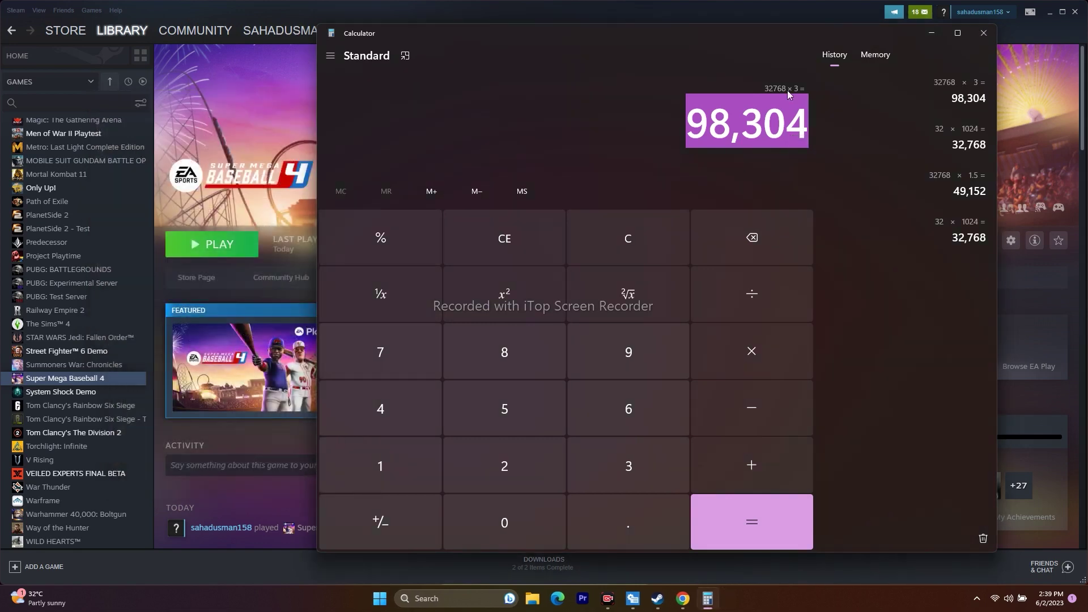
{"action": "left_click", "coordinate": [984, 33]}
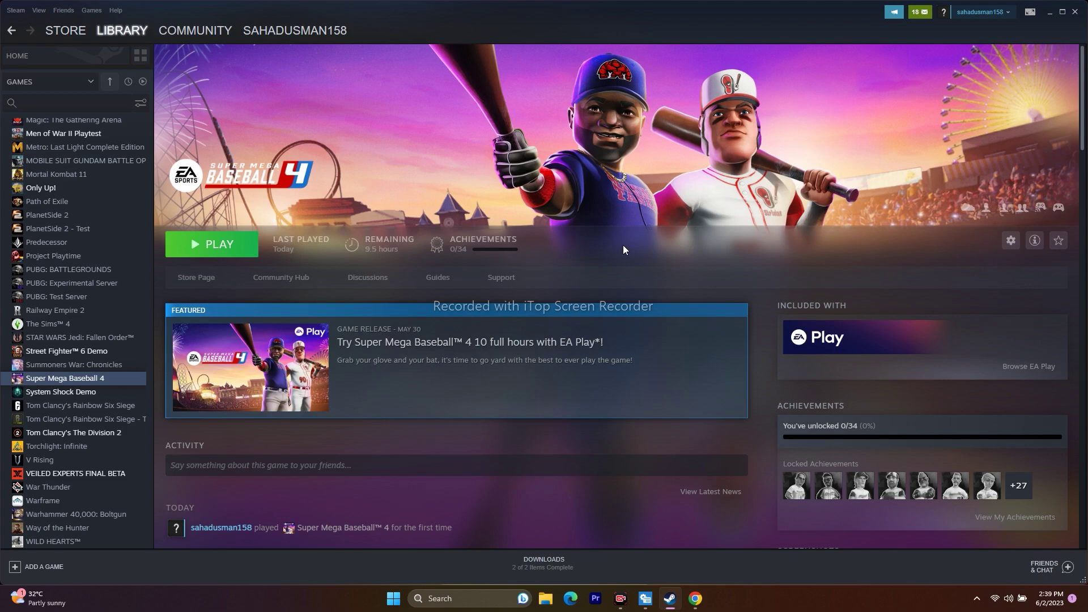
Minimize Steam, switch to the GeForce Drivers page in Chrome and decline its push notifications.
{"action": "left_click", "coordinate": [1049, 15]}
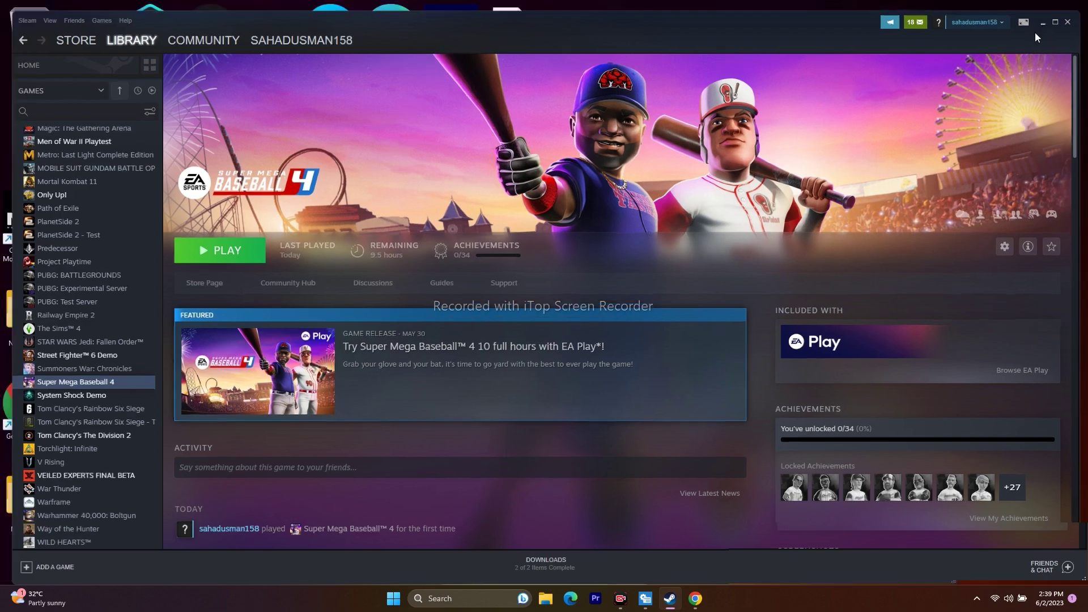
{"action": "left_click", "coordinate": [696, 599]}
{"action": "left_click", "coordinate": [210, 9]}
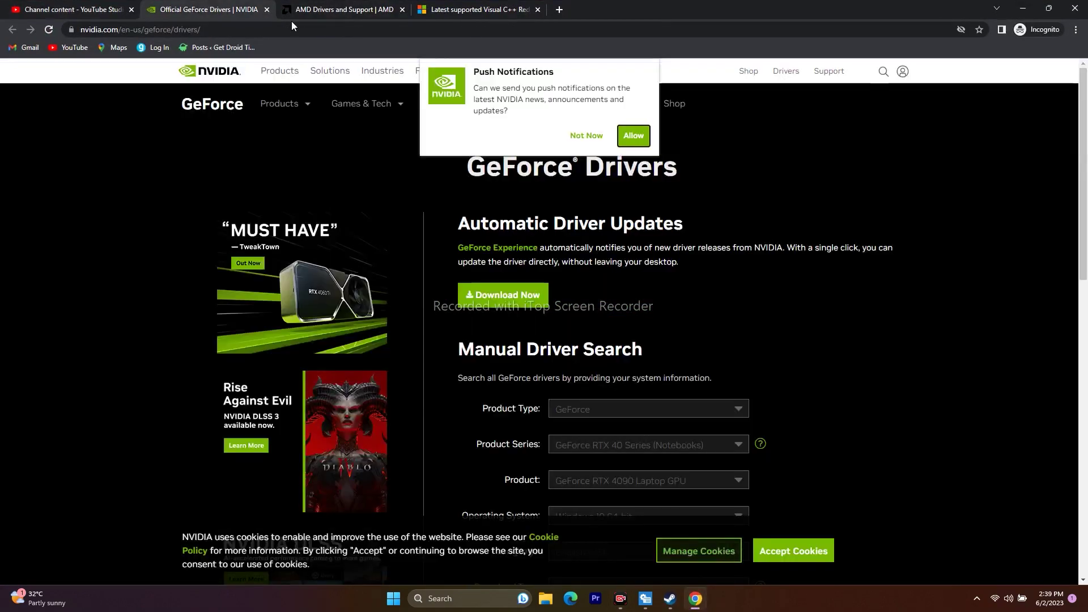
{"action": "left_click", "coordinate": [589, 139]}
{"action": "scroll", "coordinate": [967, 190], "scroll_direction": "down", "scroll_amount": 2}
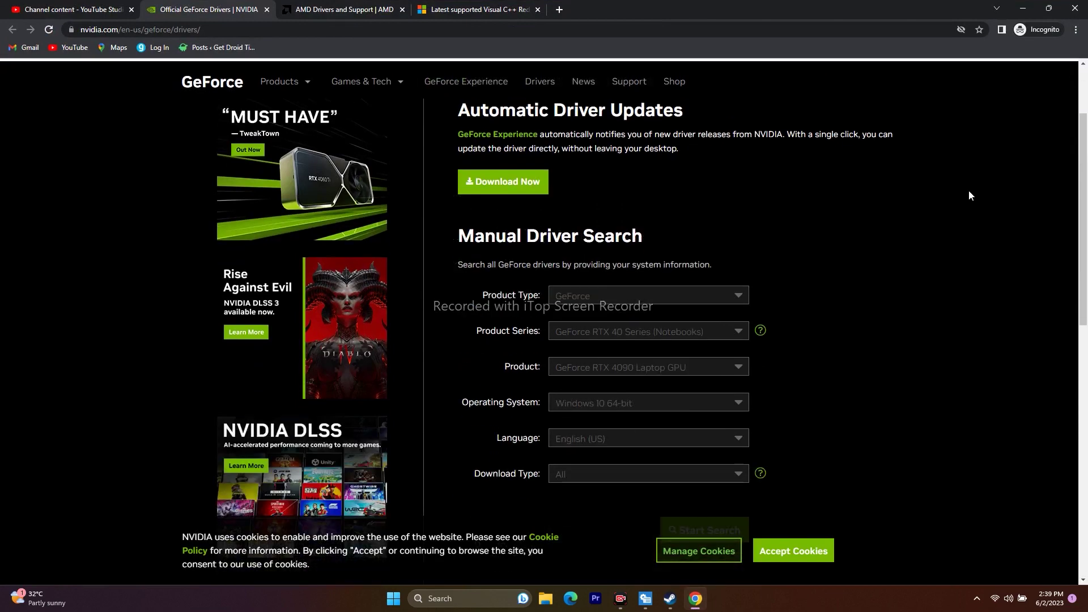
Run a manual GeForce driver search for GeForce RTX 40 Series, NVIDIA GeForce RTX 4090 and Windows 11.
{"action": "left_click", "coordinate": [375, 5]}
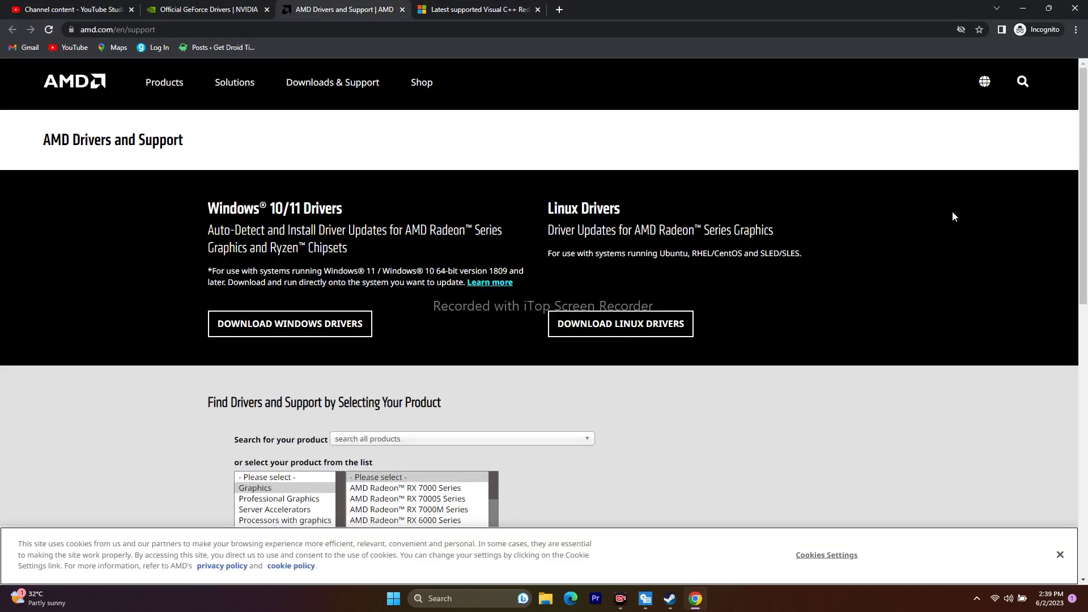
{"action": "left_click", "coordinate": [206, 10]}
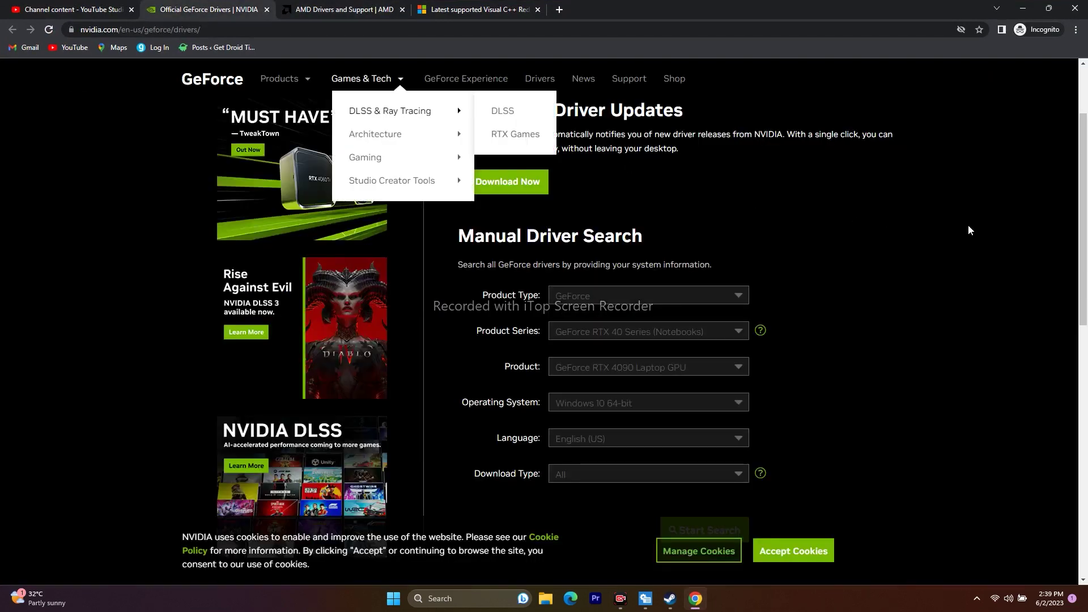
{"action": "scroll", "coordinate": [967, 222], "scroll_direction": "down", "scroll_amount": 1}
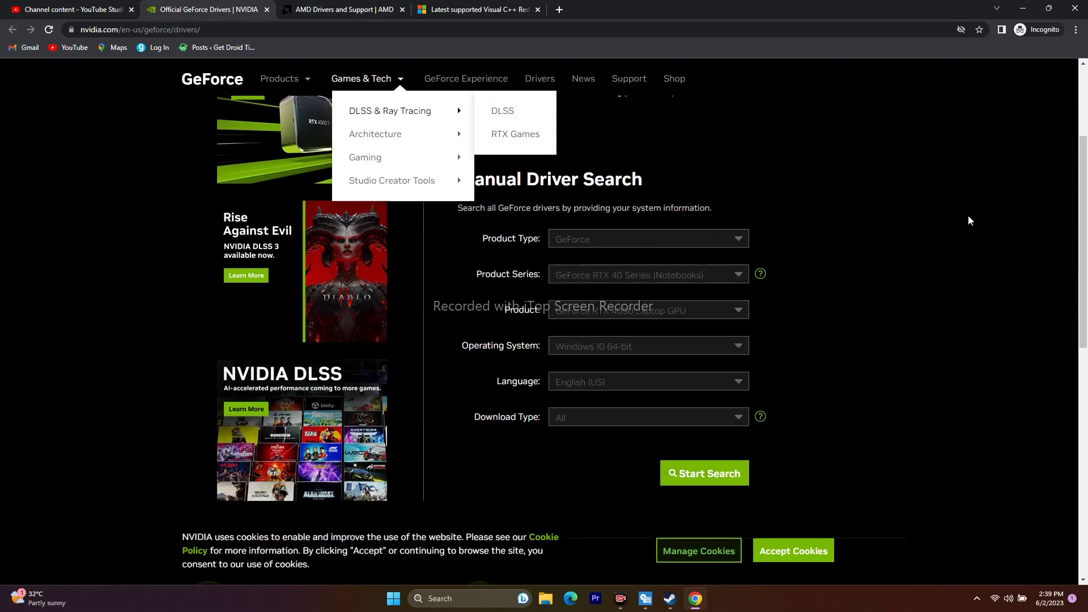
{"action": "left_click", "coordinate": [605, 243]}
{"action": "left_click", "coordinate": [605, 251]}
{"action": "left_click", "coordinate": [632, 281]}
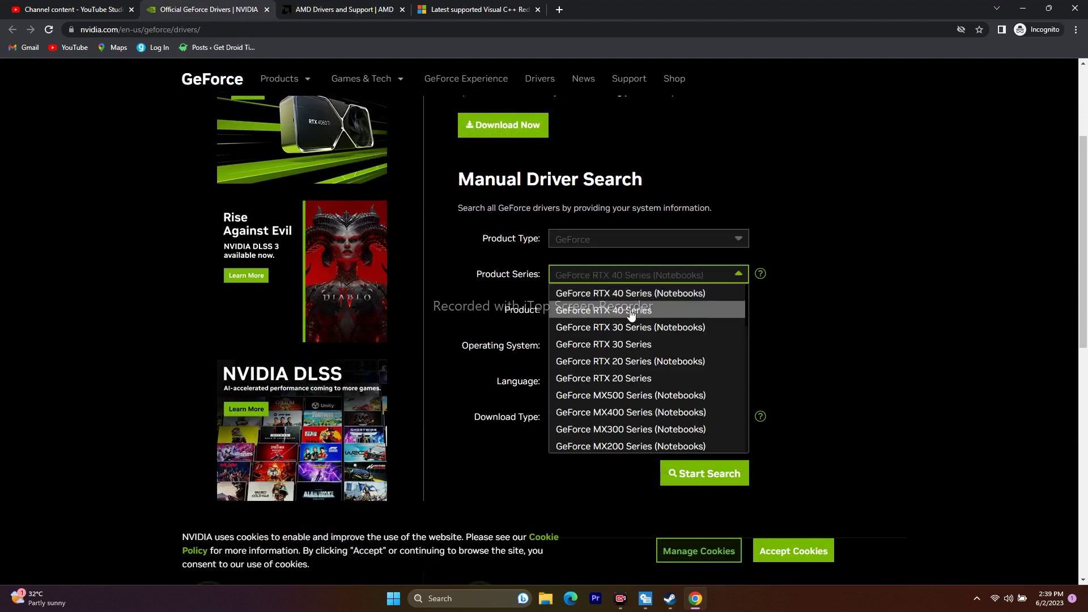
{"action": "left_click", "coordinate": [631, 315]}
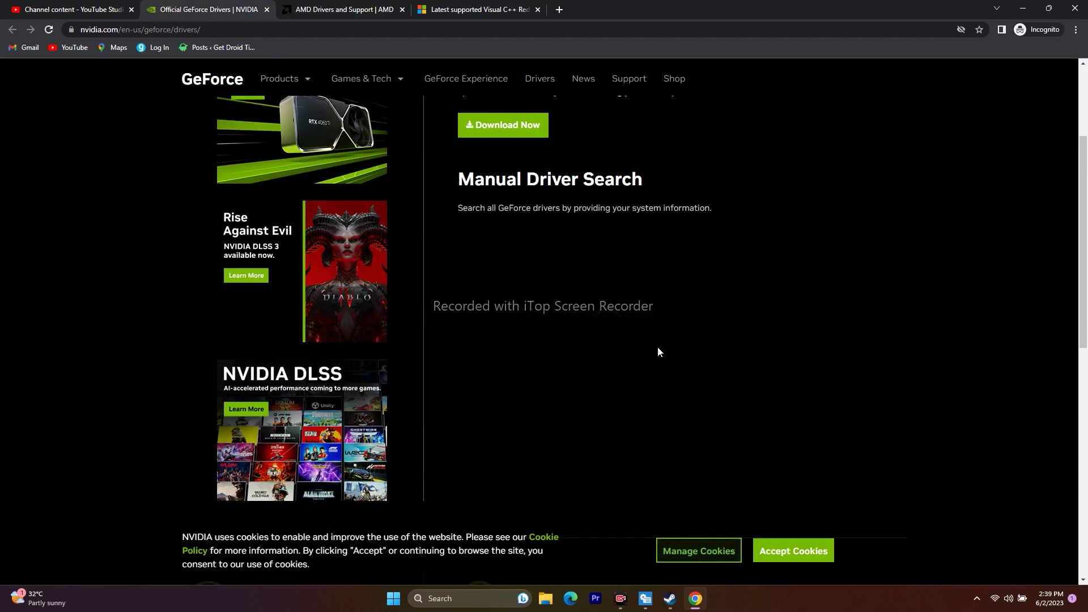
{"action": "left_click", "coordinate": [657, 310]}
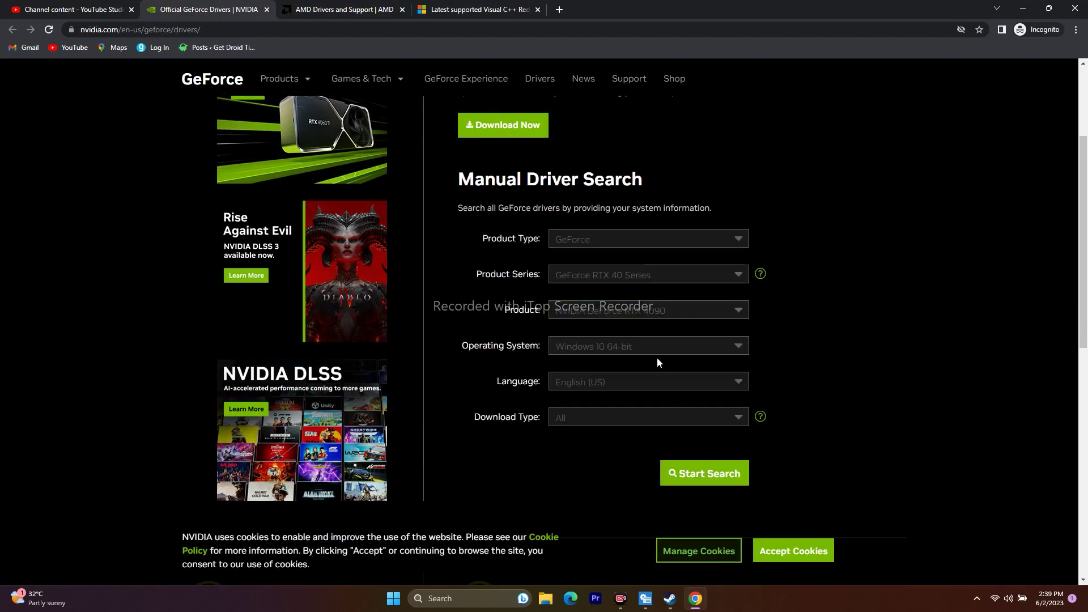
{"action": "left_click", "coordinate": [657, 346]}
{"action": "left_click", "coordinate": [627, 381]}
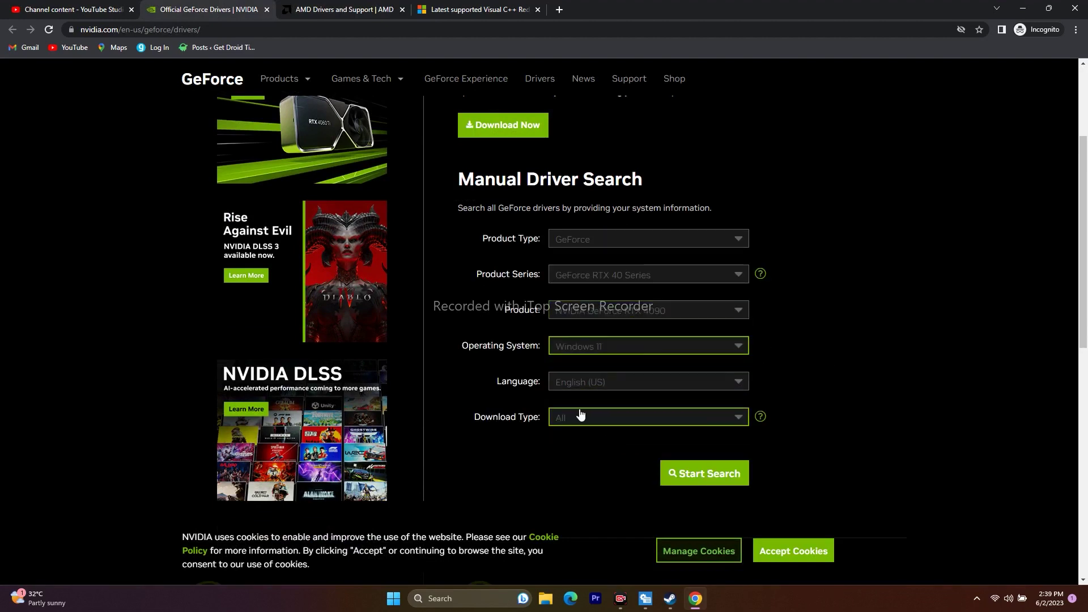
{"action": "left_click", "coordinate": [689, 472]}
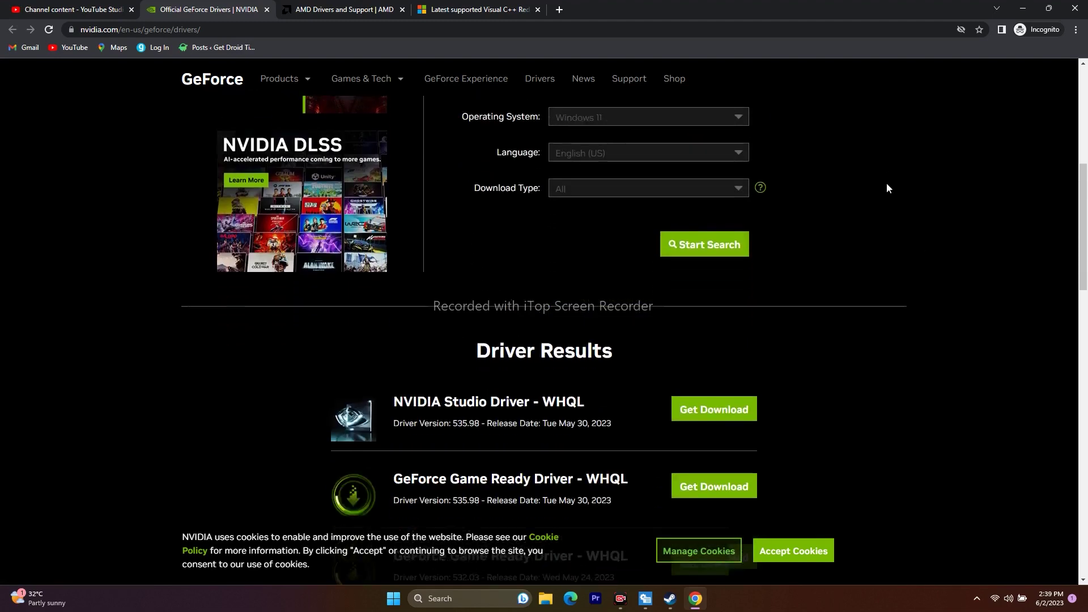
Examine the driver version and release date of the NVIDIA Studio Driver in the driver results.
{"action": "left_click_drag", "start_coordinate": [393, 312], "coordinate": [470, 313]}
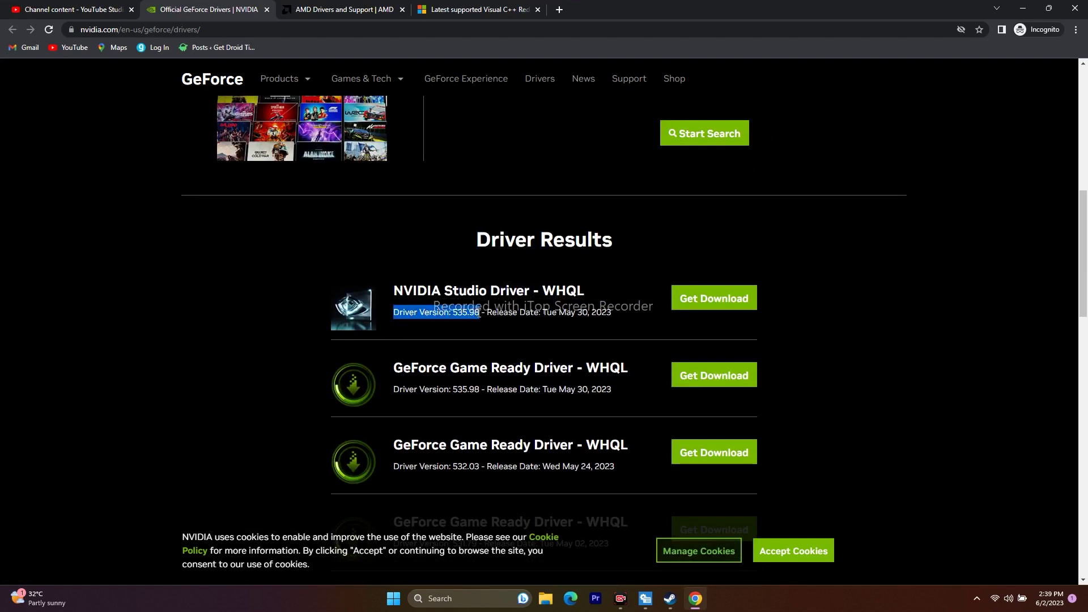
{"action": "left_click", "coordinate": [520, 317]}
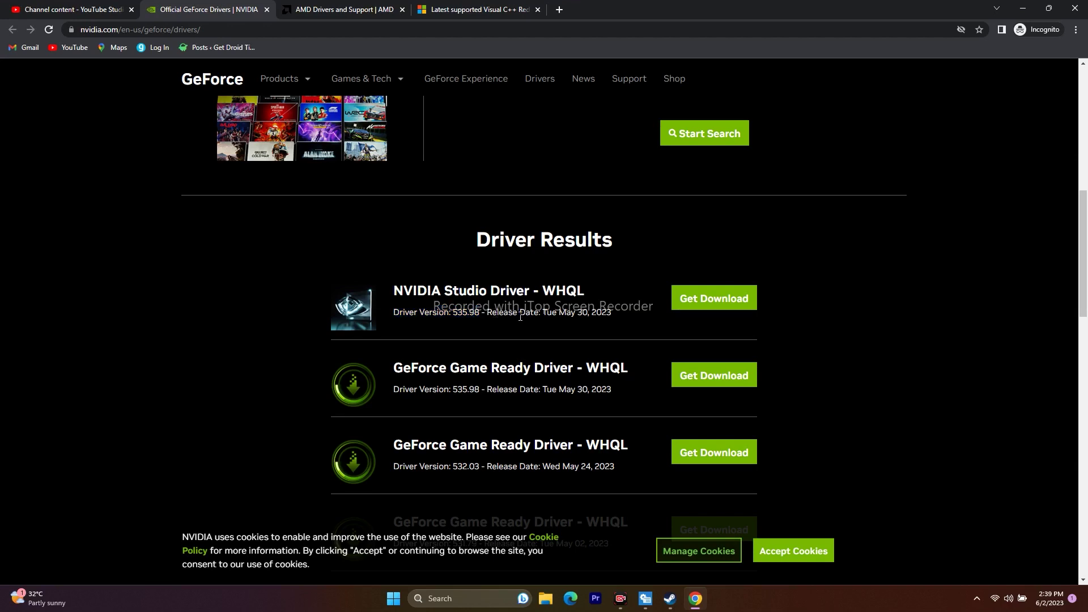
{"action": "left_click_drag", "start_coordinate": [544, 313], "coordinate": [621, 313]}
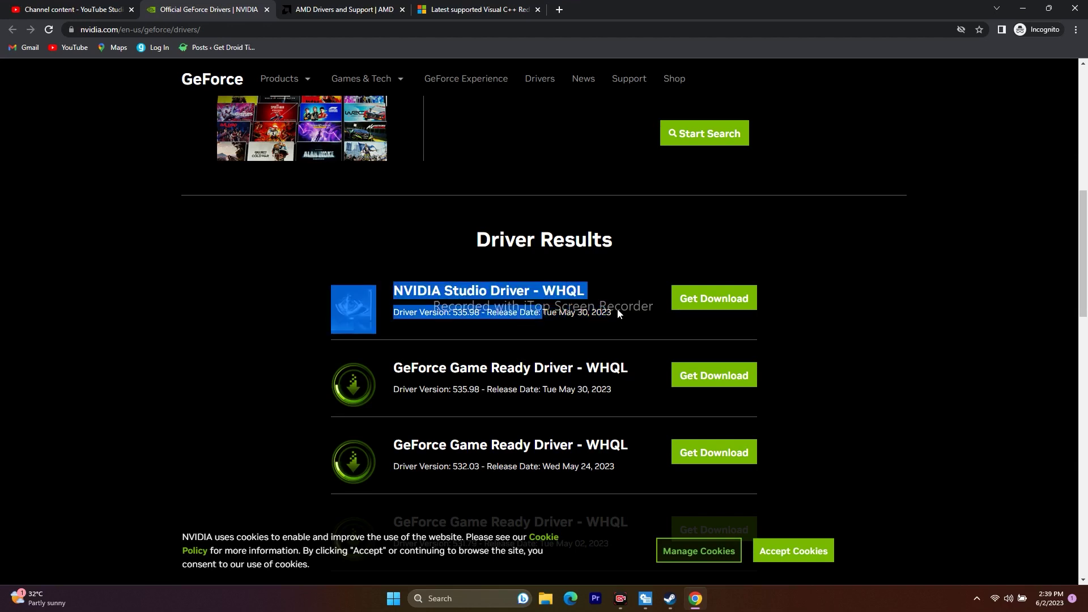
{"action": "left_click", "coordinate": [614, 315]}
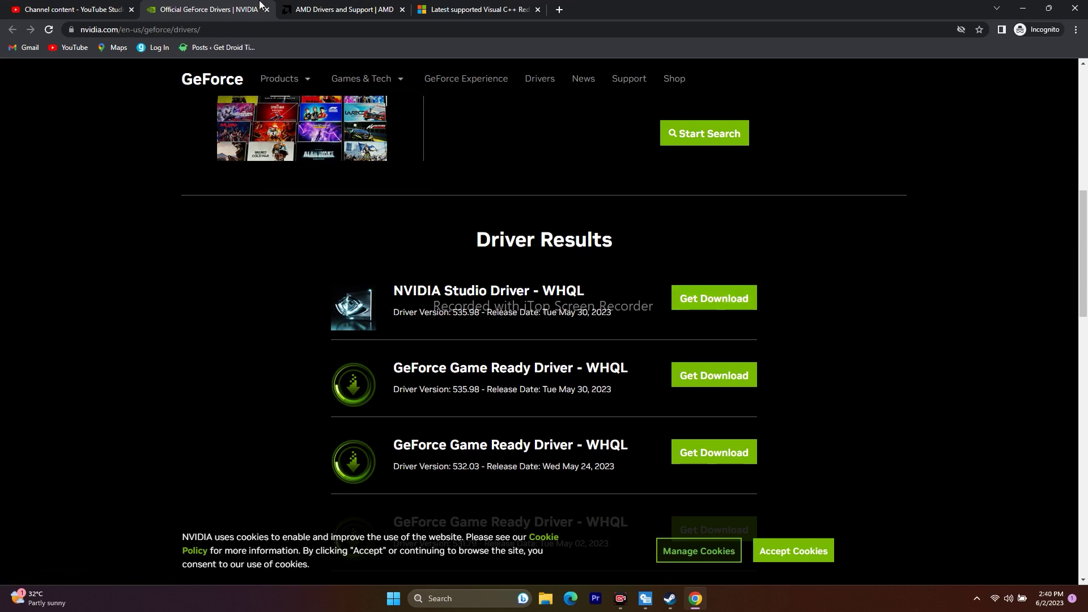
Open AMD's driver page for the Graphics product AMD Radeon RX 7900 XT in the RX 7000 Series, RX 7900 Series.
{"action": "left_click", "coordinate": [320, 5]}
{"action": "scroll", "coordinate": [292, 274], "scroll_direction": "down", "scroll_amount": 3}
{"action": "left_click", "coordinate": [275, 318]}
{"action": "left_click", "coordinate": [400, 318]}
{"action": "left_click", "coordinate": [515, 318]}
{"action": "left_click", "coordinate": [652, 329]}
{"action": "left_click", "coordinate": [271, 419]}
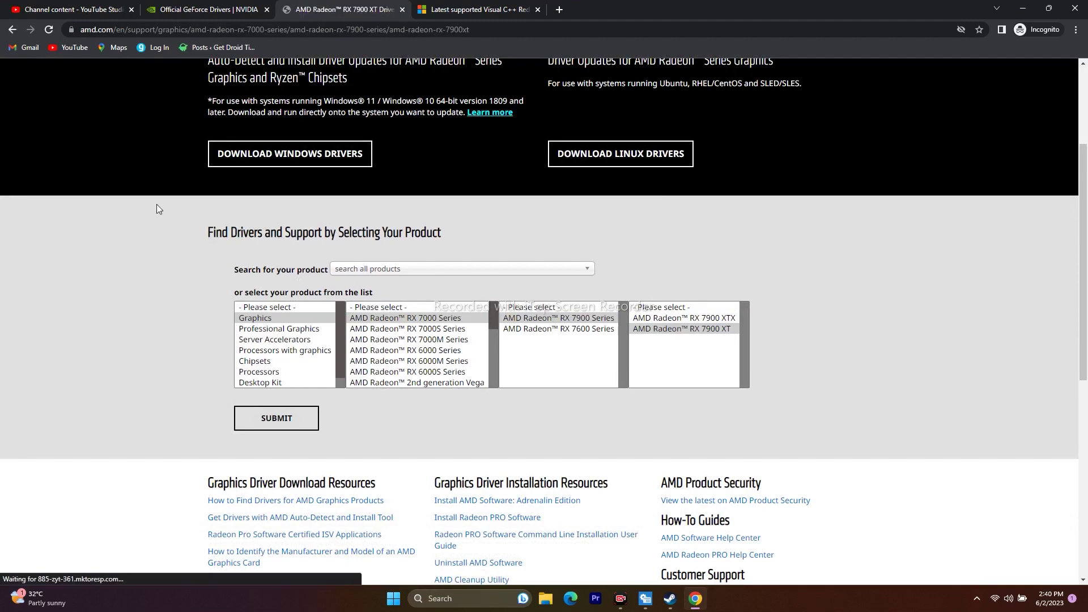
{"action": "scroll", "coordinate": [351, 255], "scroll_direction": "down", "scroll_amount": 2}
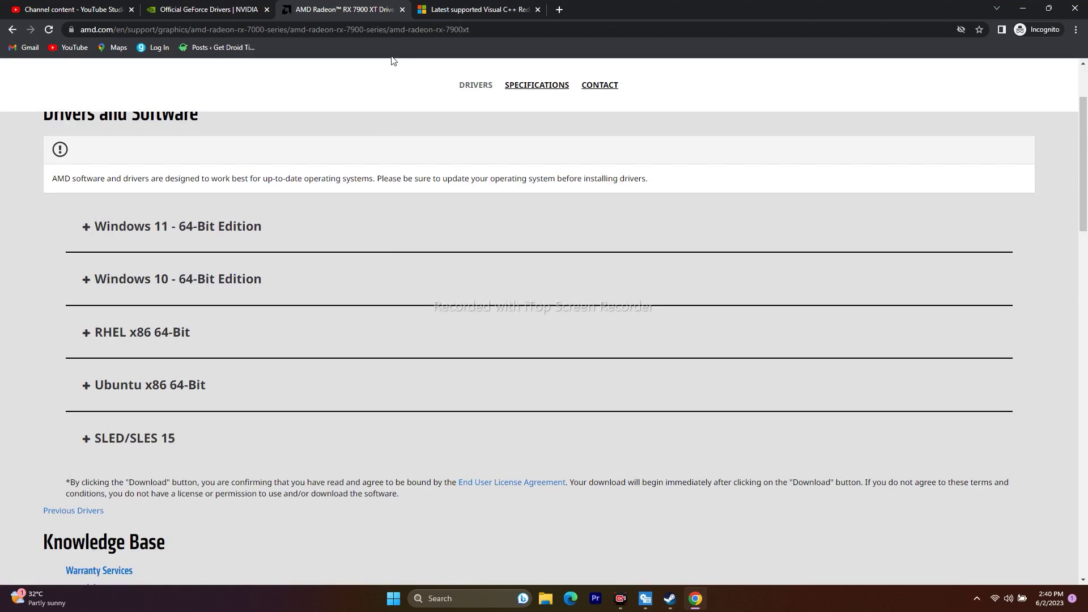
Open the Microsoft Visual C++ Redistributable page and review its Visual Studio 2015, 2017, 2019 and 2022 download links.
{"action": "left_click", "coordinate": [439, 5]}
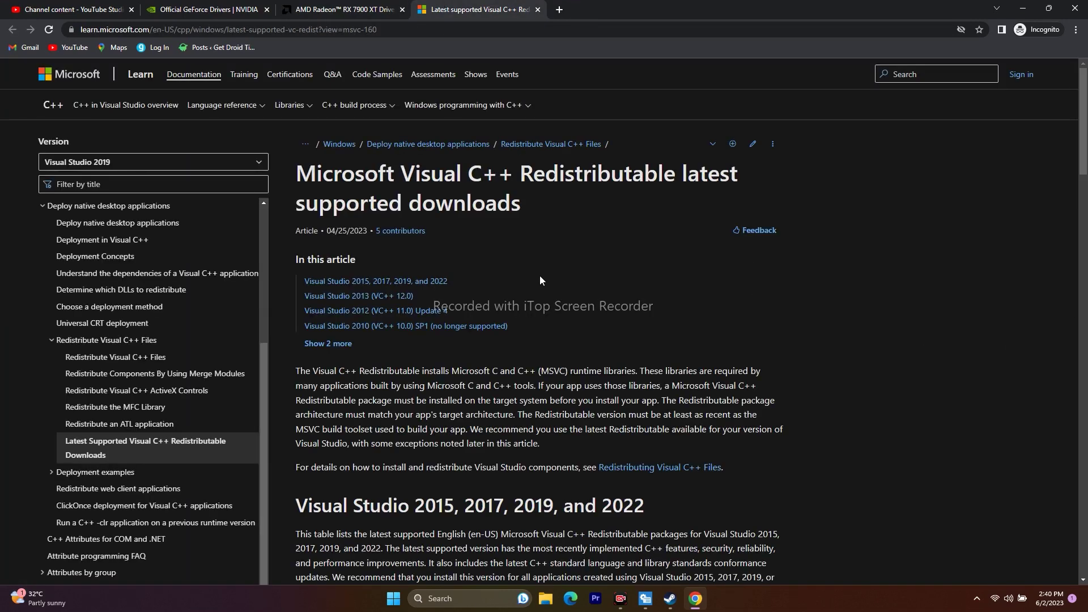
{"action": "left_click_drag", "start_coordinate": [296, 173], "coordinate": [523, 190]}
{"action": "left_click", "coordinate": [580, 223]}
{"action": "scroll", "coordinate": [580, 223], "scroll_direction": "down", "scroll_amount": 8}
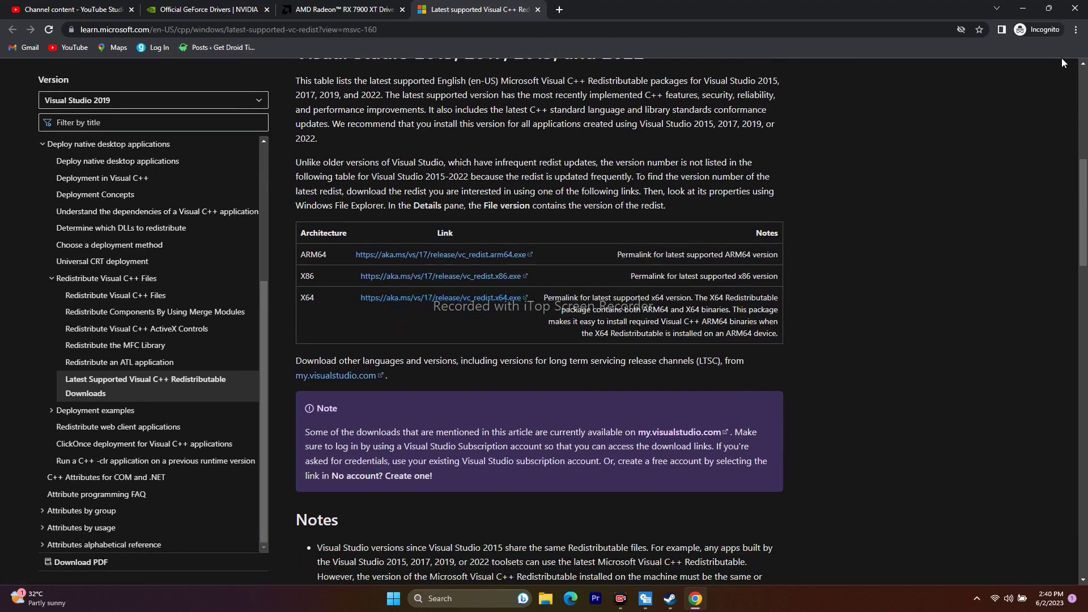
Leave the browser for Steam and view the Super Mega Baseball 4 page in the library.
{"action": "left_click", "coordinate": [1026, 8]}
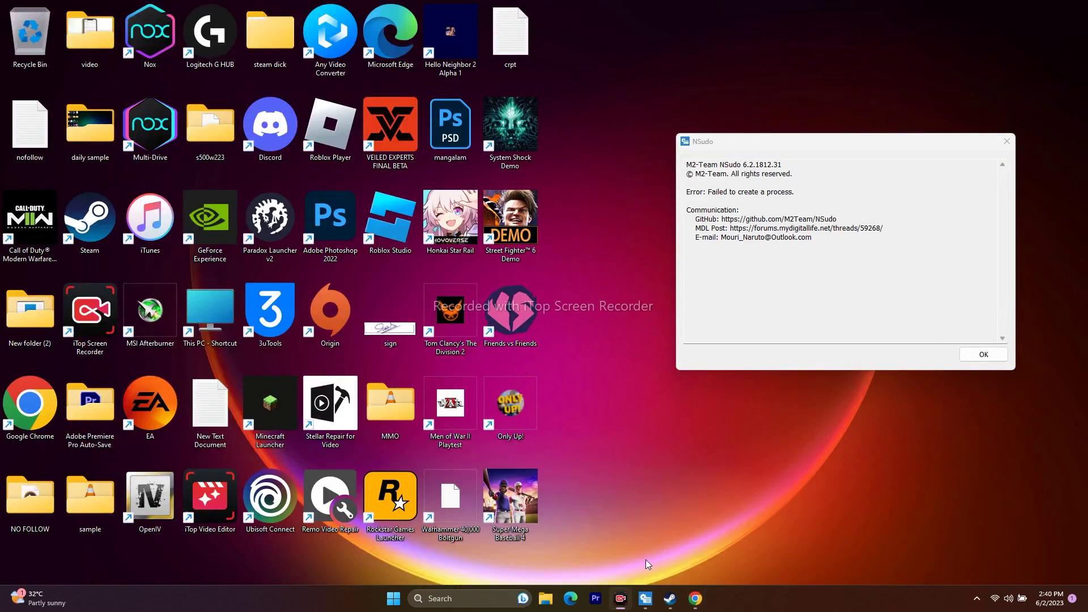
{"action": "left_click", "coordinate": [668, 597]}
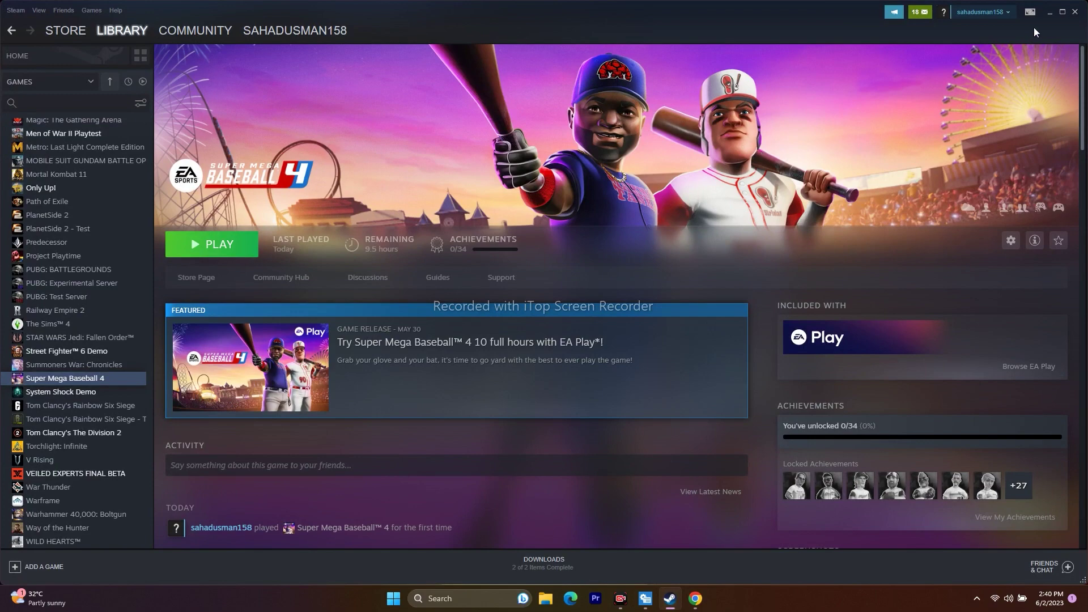
{"action": "left_click", "coordinate": [1048, 14]}
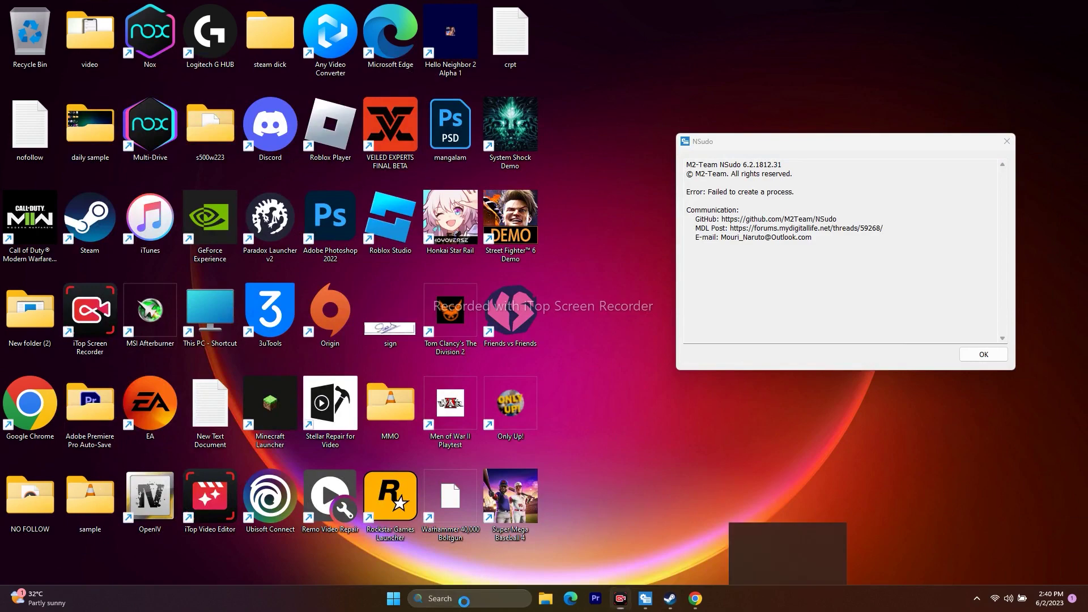
Open Windows Update in the Windows Settings app, review its status and available updates, and close Settings.
{"action": "left_click", "coordinate": [464, 600]}
{"action": "left_click", "coordinate": [474, 451]}
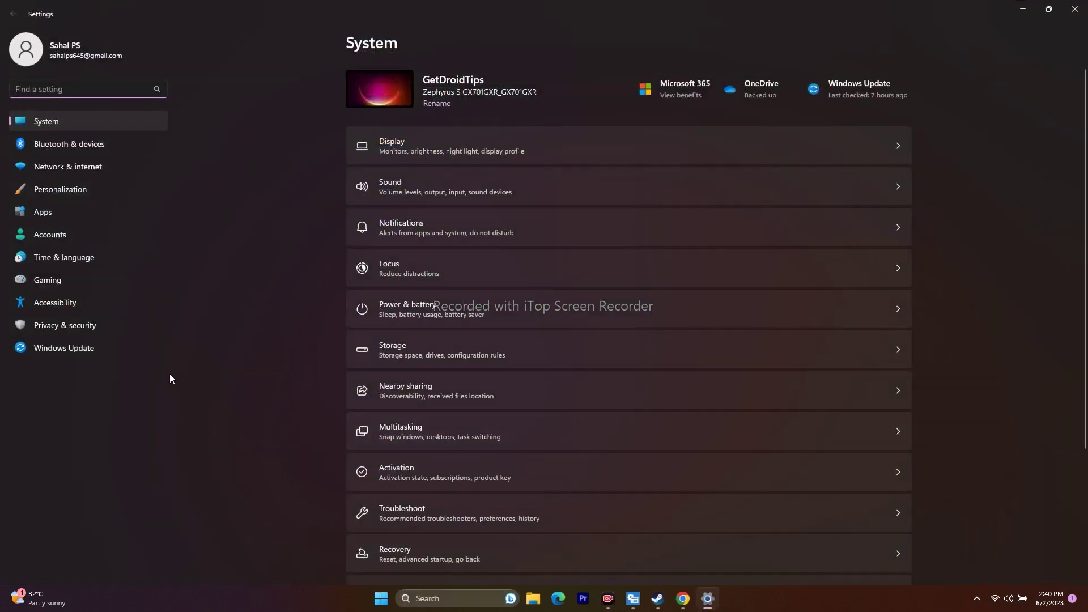
{"action": "left_click", "coordinate": [120, 349]}
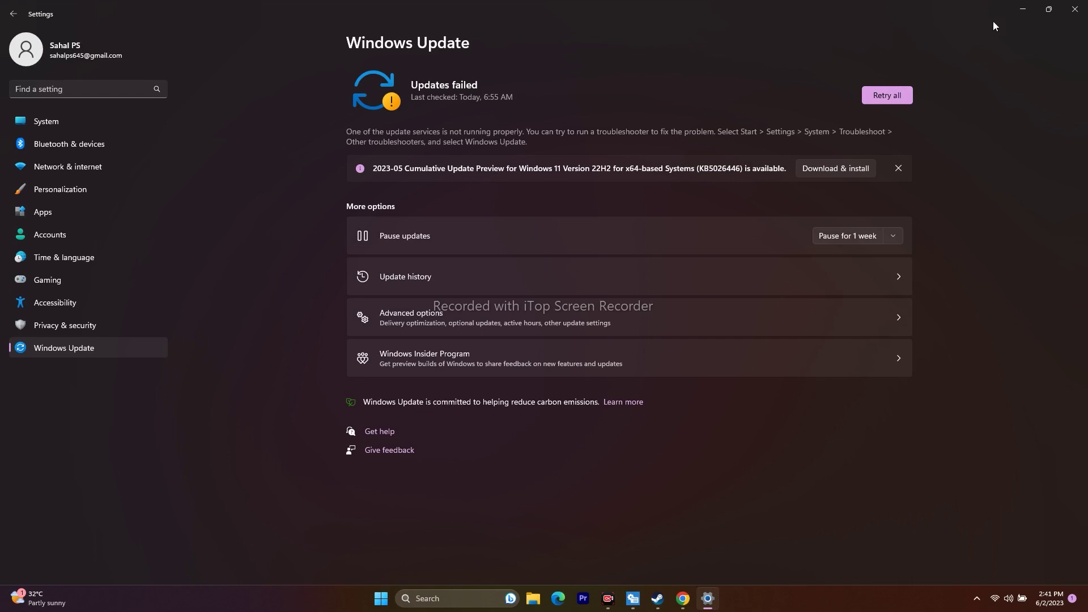
{"action": "left_click", "coordinate": [1081, 11]}
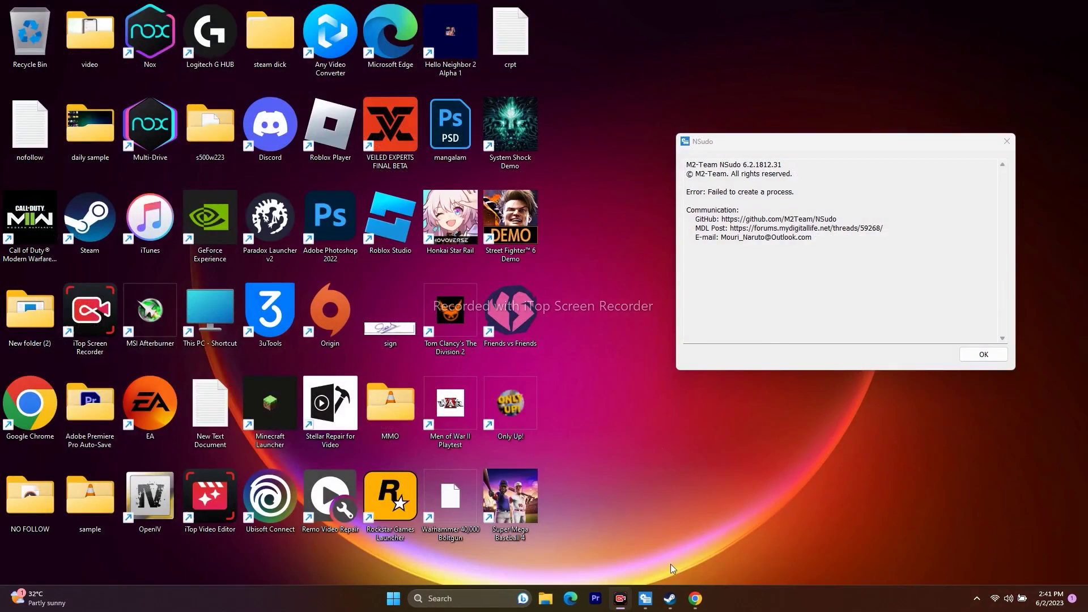
Switch to Steam and locate the Uninstall option among Super Mega Baseball 4's management commands without running it.
{"action": "left_click", "coordinate": [670, 598]}
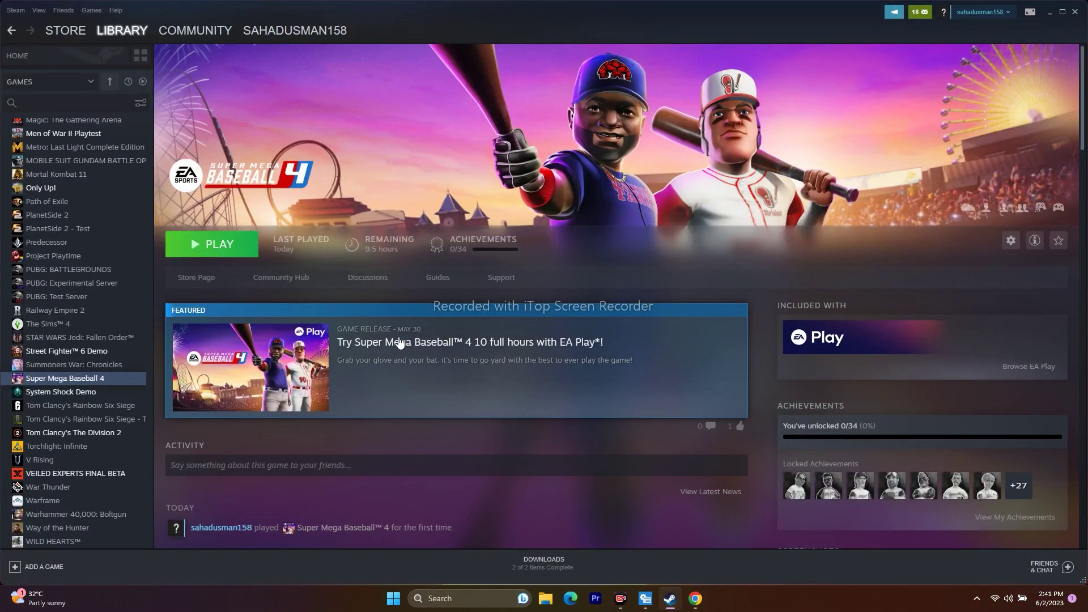
{"action": "right_click", "coordinate": [107, 380]}
{"action": "mouse_move", "coordinate": [125, 433]}
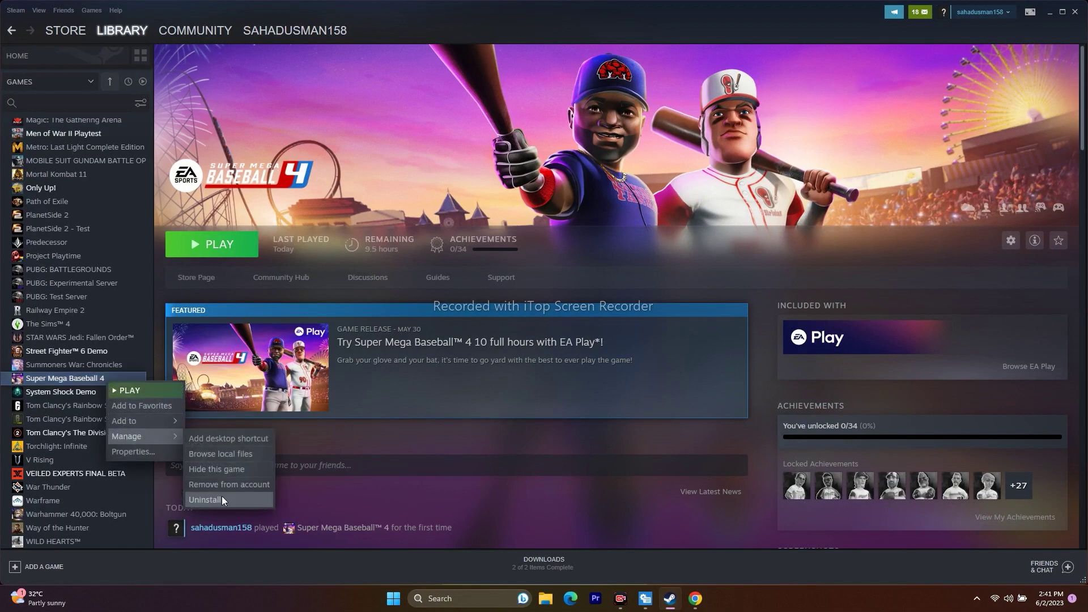
{"action": "left_click", "coordinate": [454, 436]}
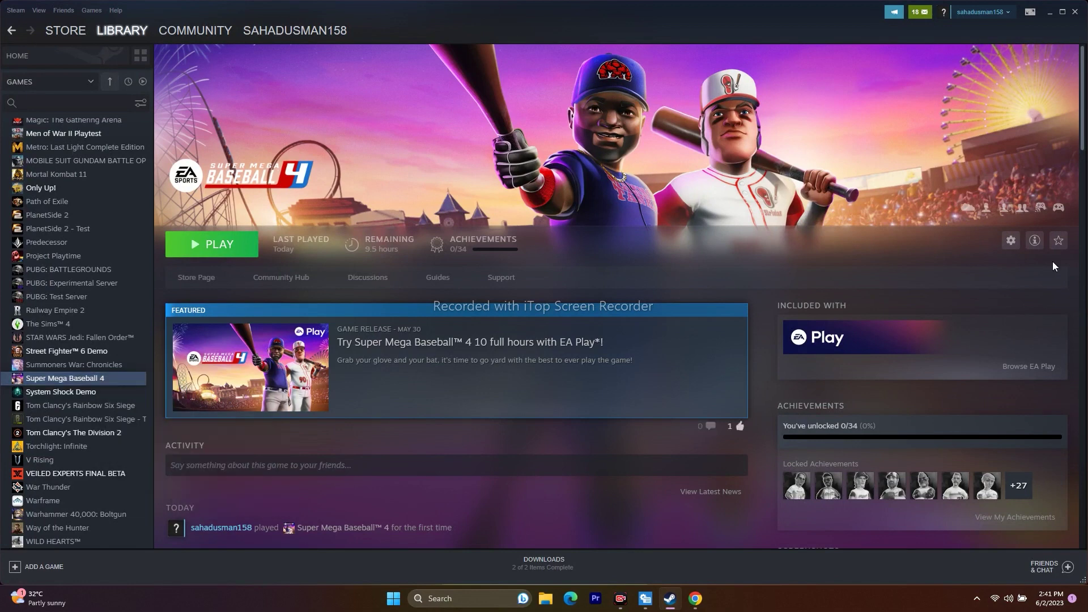
{"action": "left_click", "coordinate": [1049, 13]}
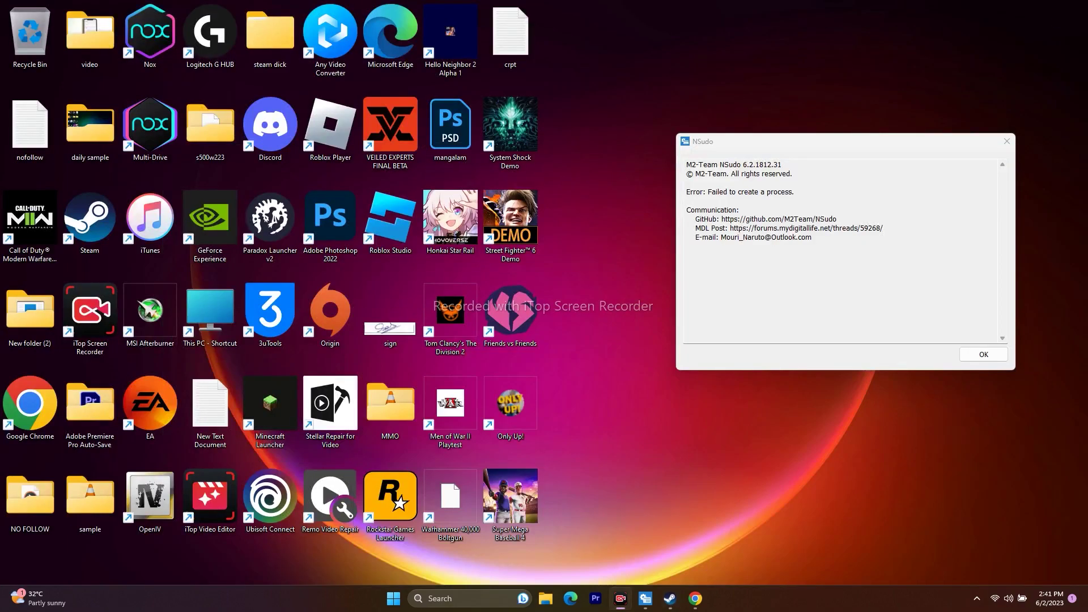
Check the free space on the OS (C:) drive in File Explorer, close it and return to Steam.
{"action": "left_click", "coordinate": [546, 598]}
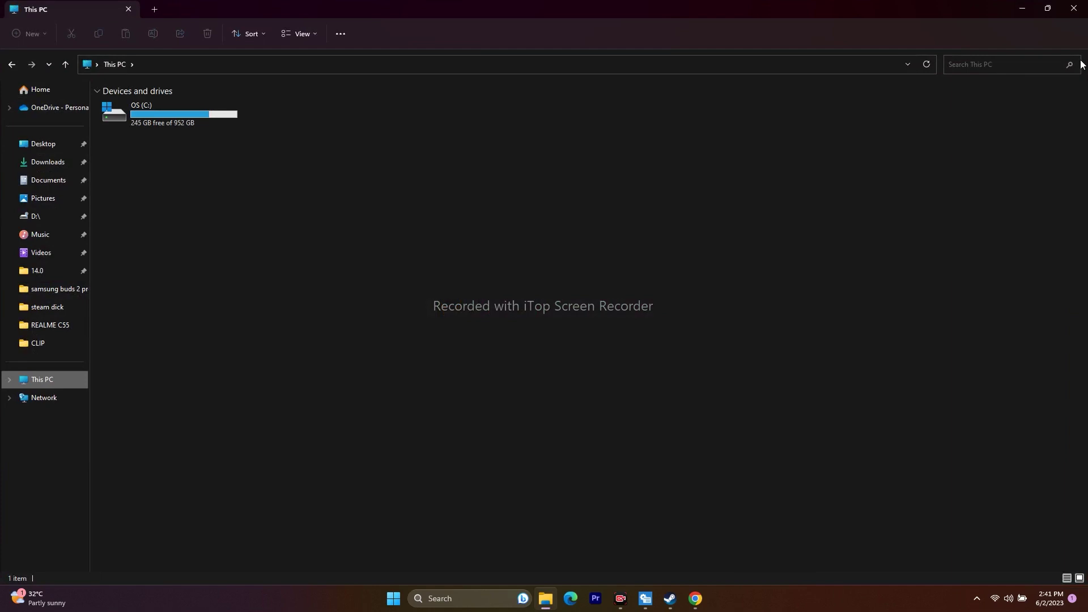
{"action": "left_click", "coordinate": [1073, 9]}
{"action": "left_click", "coordinate": [670, 599]}
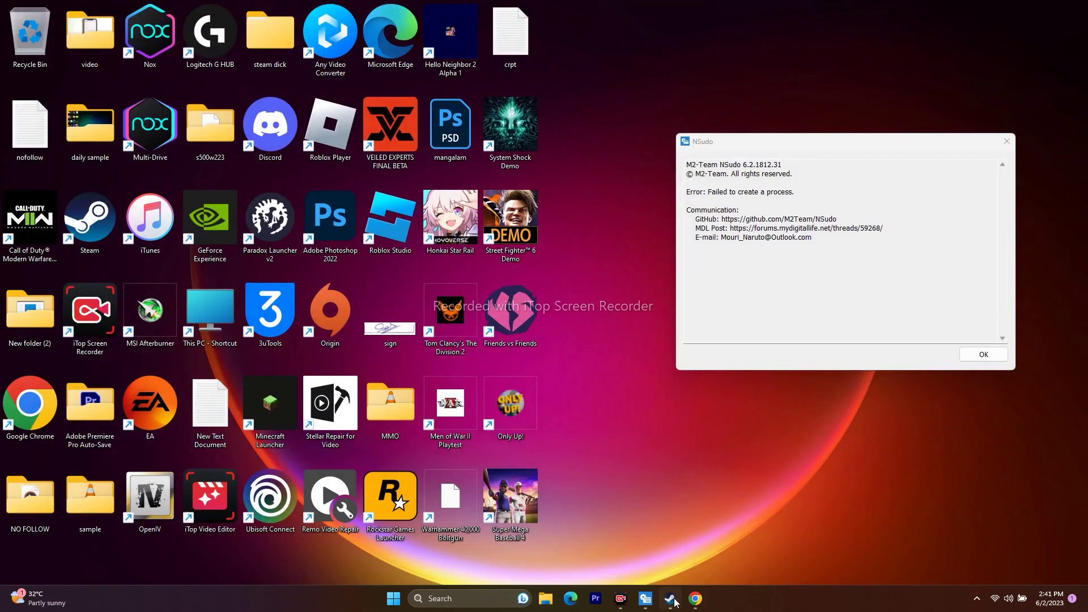